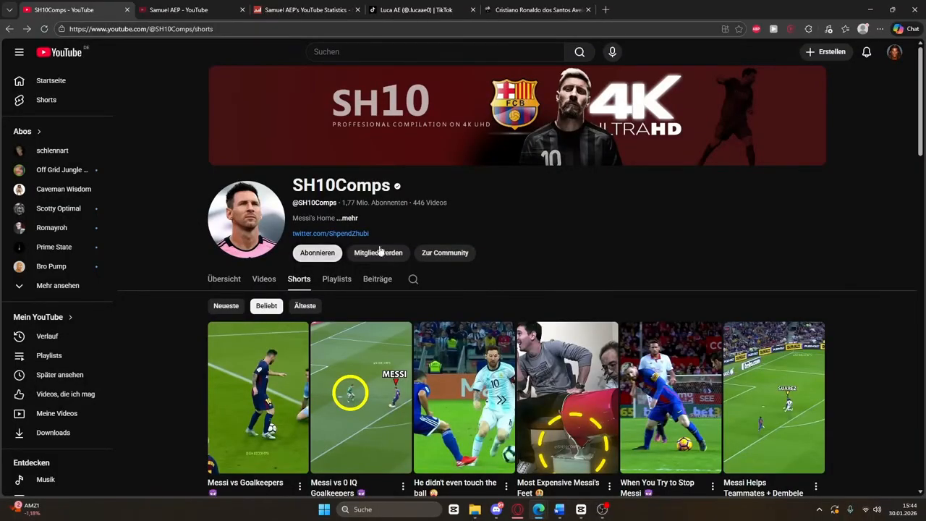
Highlight the first row of SH10Comps popular Shorts to compare their view counts
scroll(190, 395, down, 2)
drag(190, 395, 831, 403)
scroll(852, 449, down, 2)
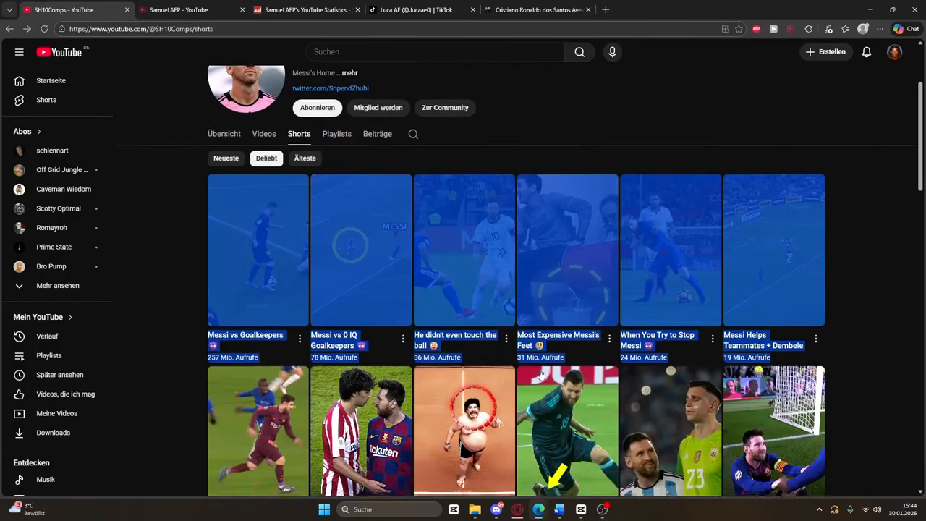
Highlight the top row of Samuel AEP's popular Shorts, reaching 106 million views
click(169, 6)
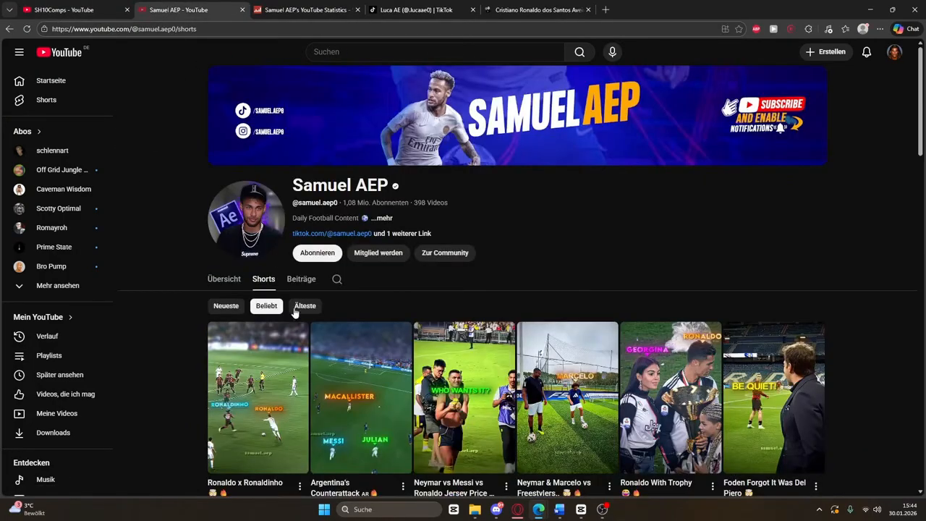
scroll(269, 300, down, 2)
drag(208, 360, 820, 382)
scroll(715, 388, down, 3)
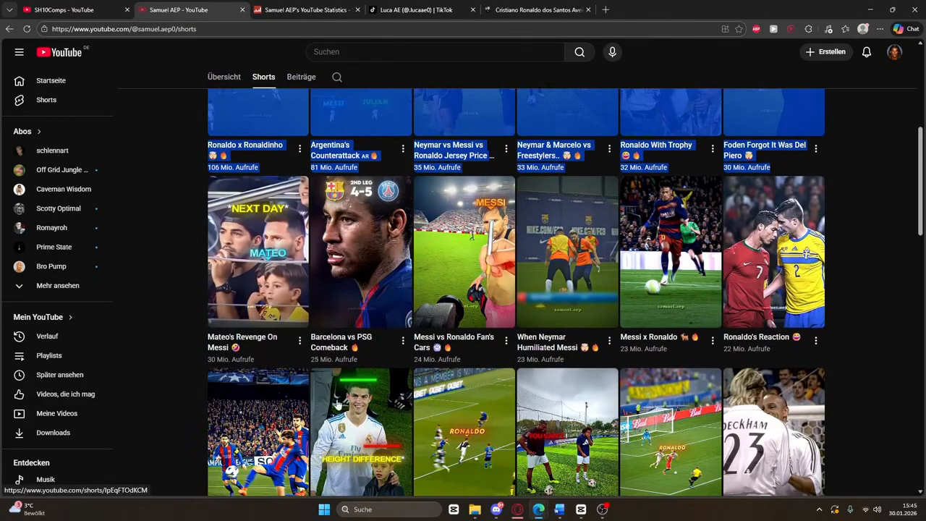
scroll(337, 403, down, 1)
Check the channel's $54K - $866K monthly estimated earnings on Social Blade
click(281, 16)
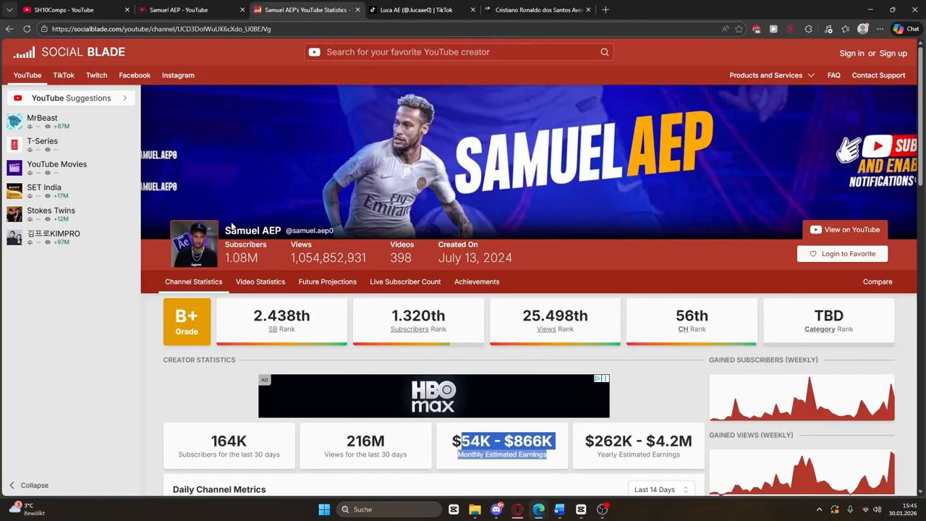
scroll(295, 353, down, 2)
click(494, 373)
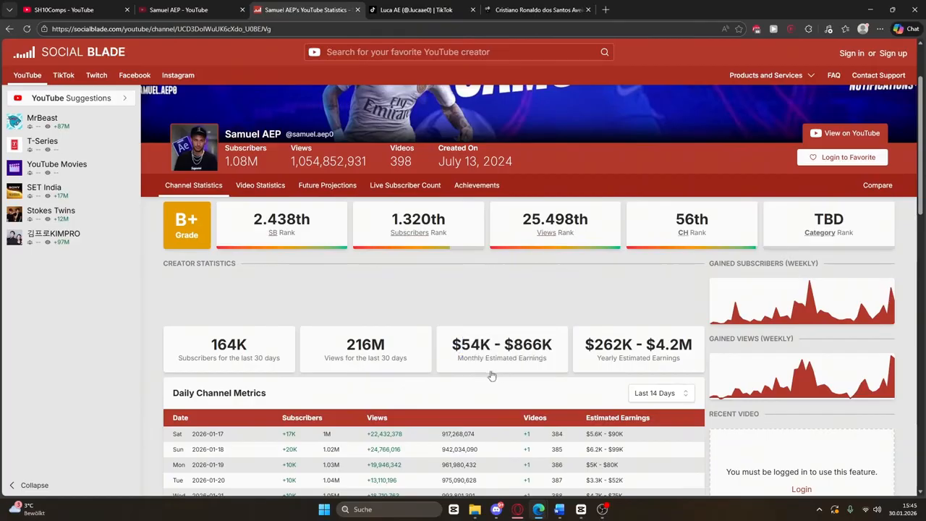
drag(455, 351, 573, 352)
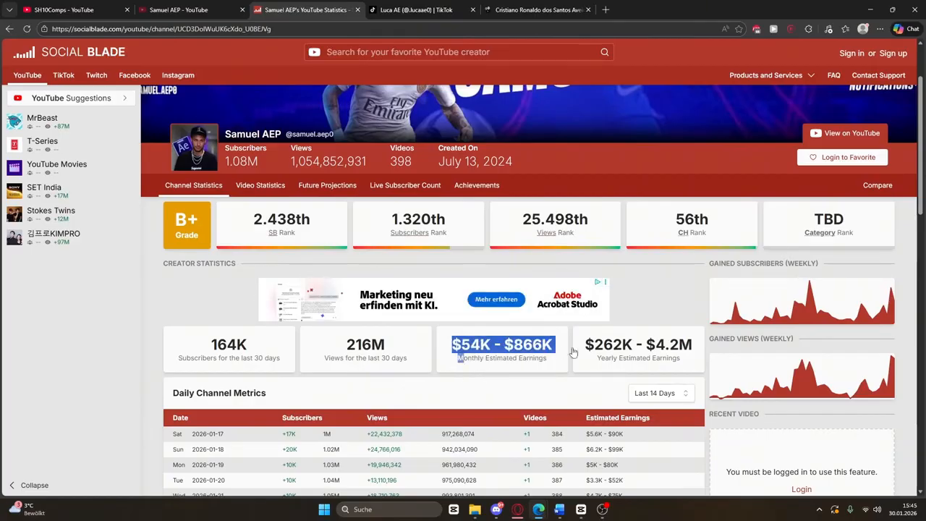
click(504, 383)
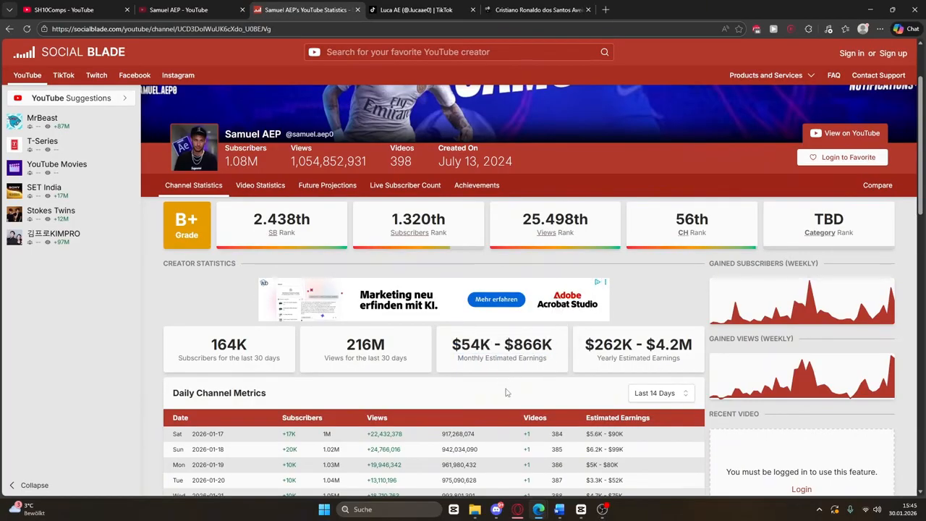
Browse the TikTok Mbappé-edit profile with 409K followers and clips up to 4.3M views
click(414, 8)
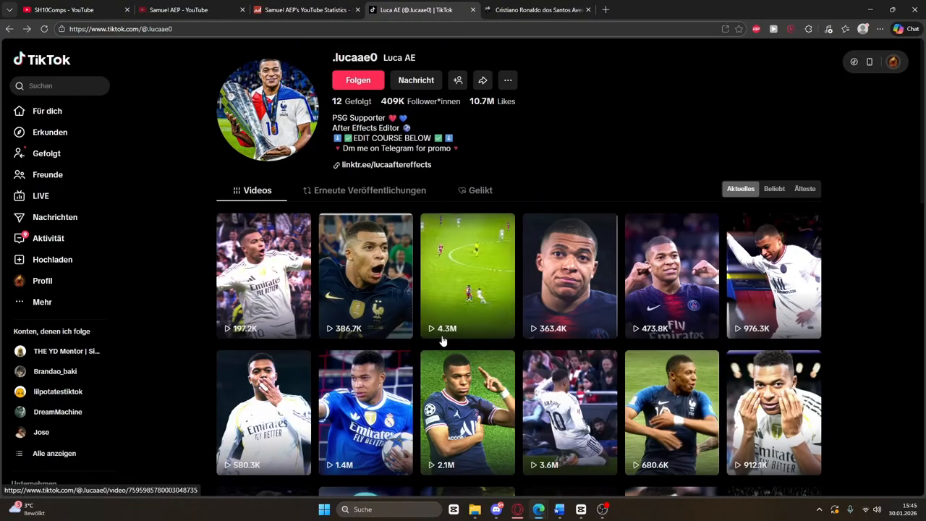
scroll(439, 341, down, 1)
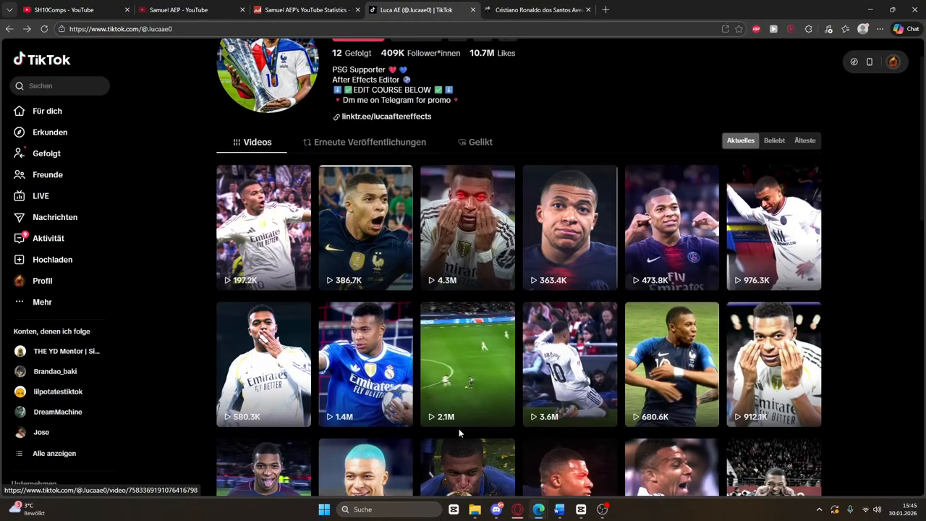
scroll(455, 426, down, 1)
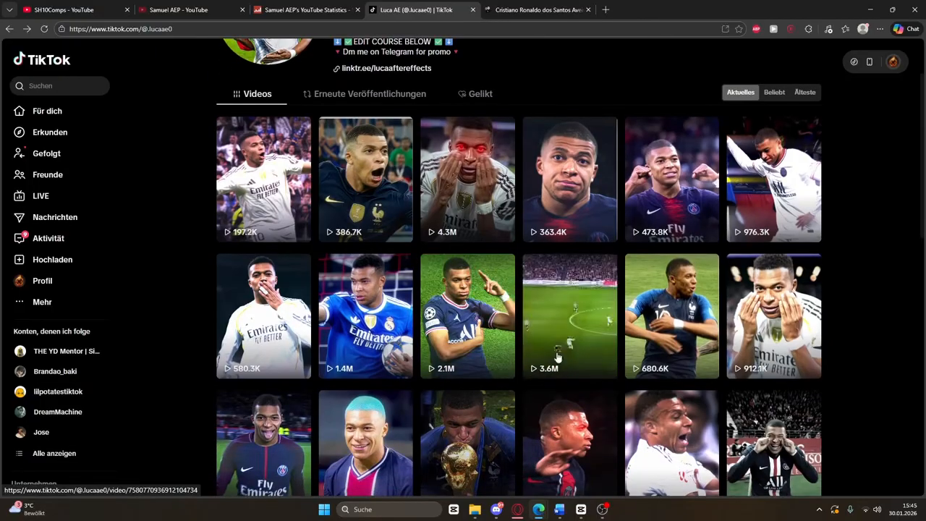
scroll(539, 289, down, 2)
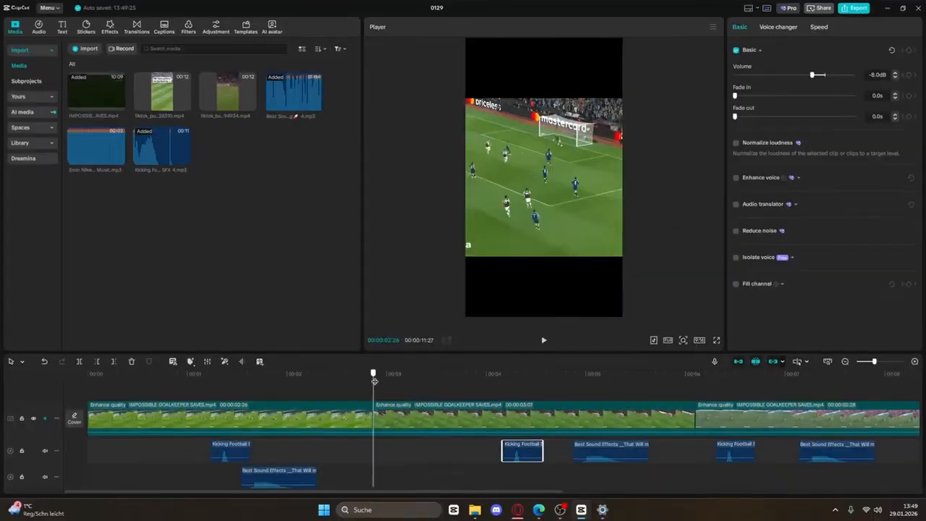
Paste another Kicking Football sound effect at a later playhead position and nudge it slightly earlier
drag(372, 390, 409, 390)
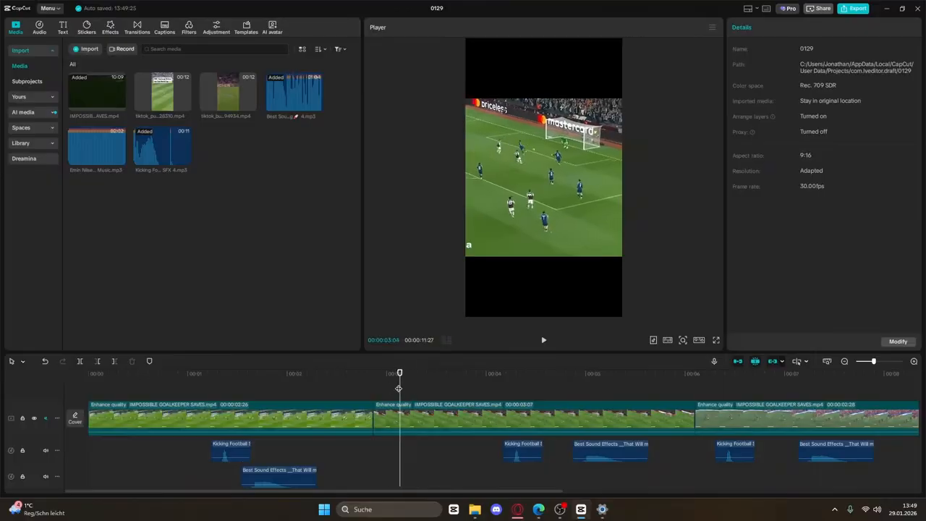
key(ctrl+v)
click(76, 375)
drag(151, 456, 142, 456)
click(114, 388)
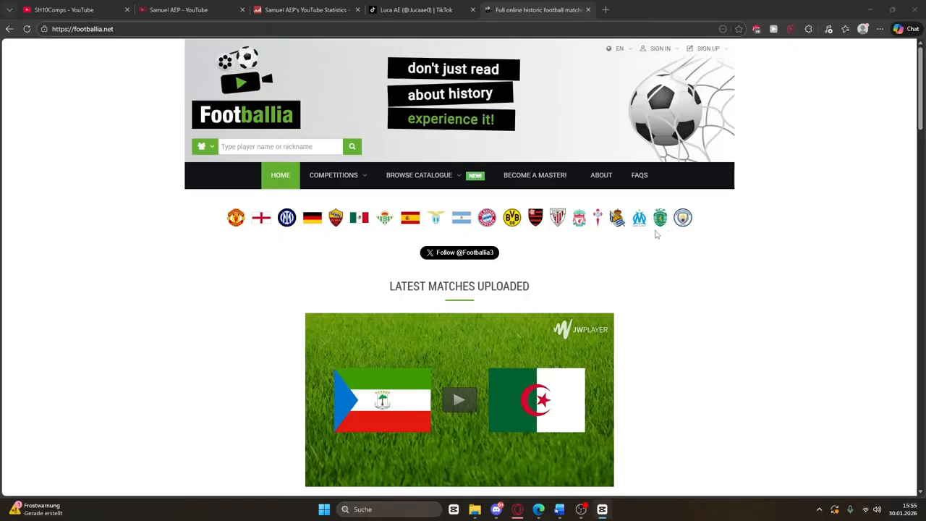
Check the Footballia site address and scroll through its home page
click(65, 29)
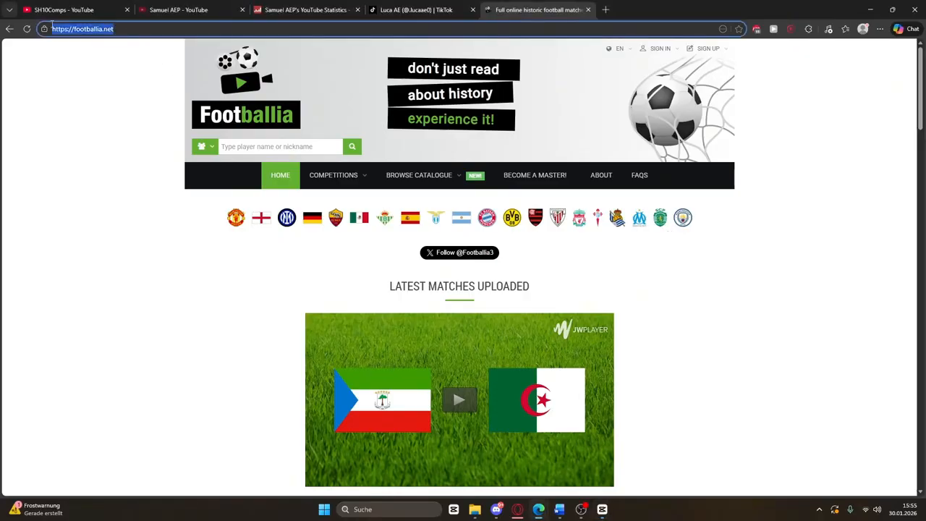
click(158, 196)
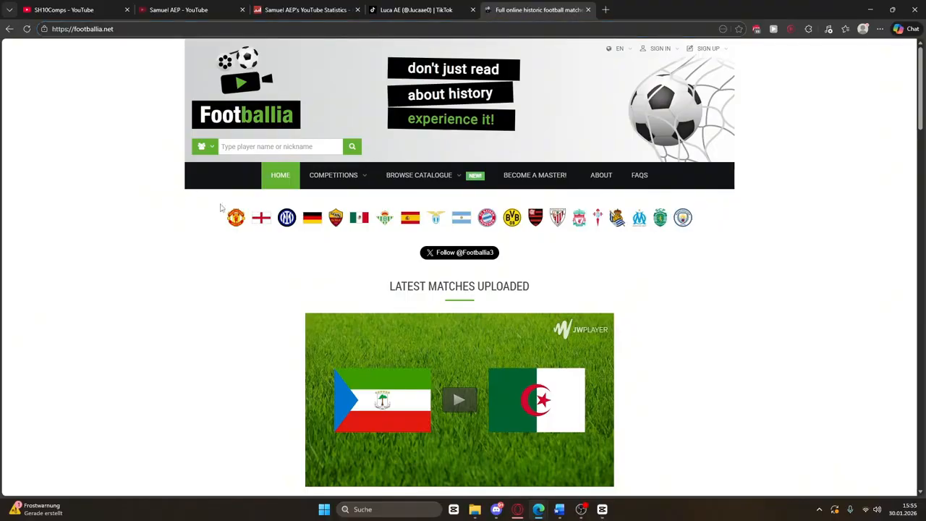
scroll(519, 219, down, 14)
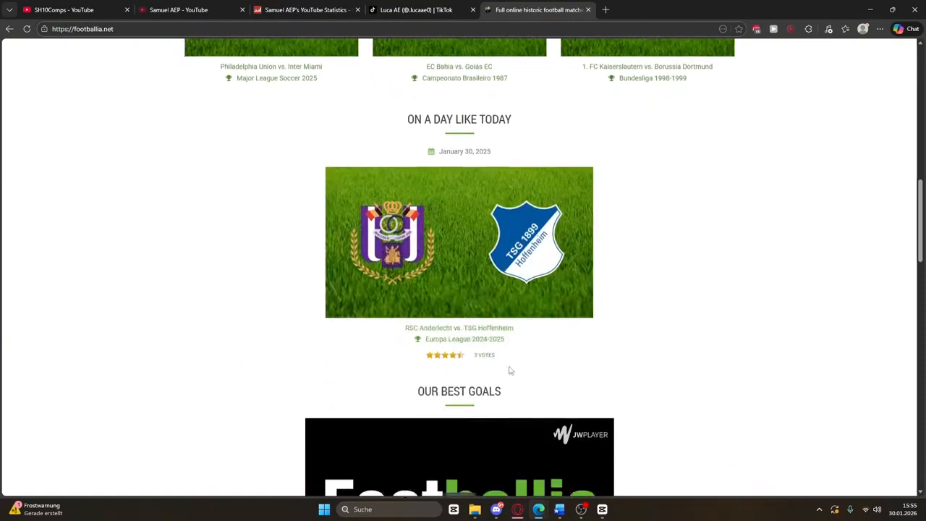
scroll(723, 375, up, 14)
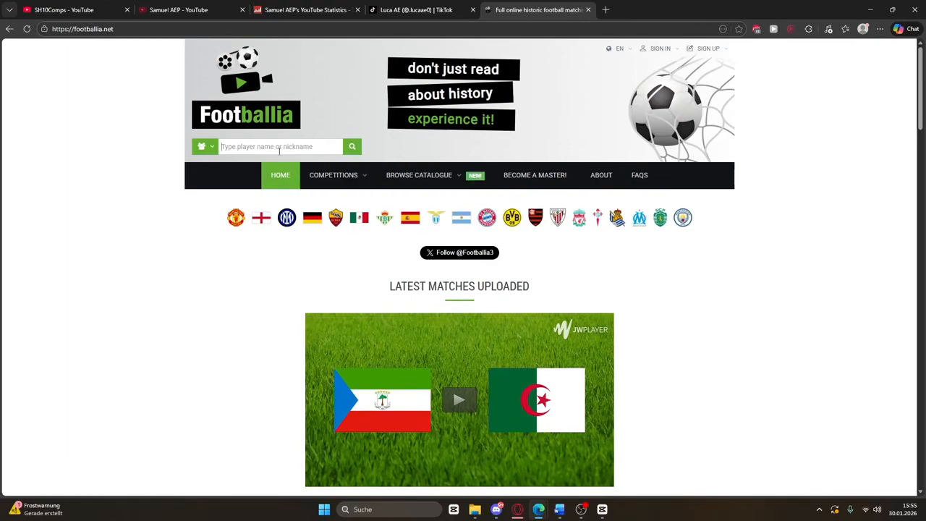
Open Cristiano Ronaldo's full matches page from the player search suggestions
text(tiano ronaldo)
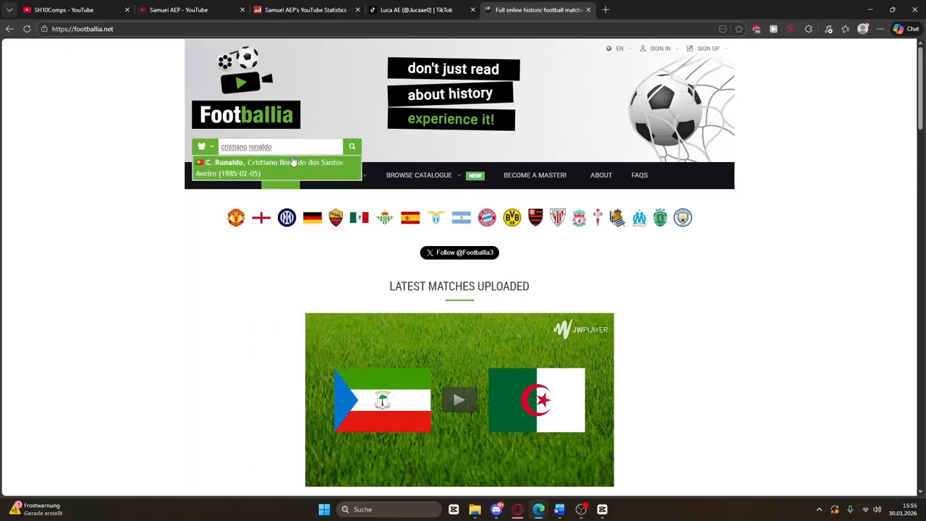
click(293, 162)
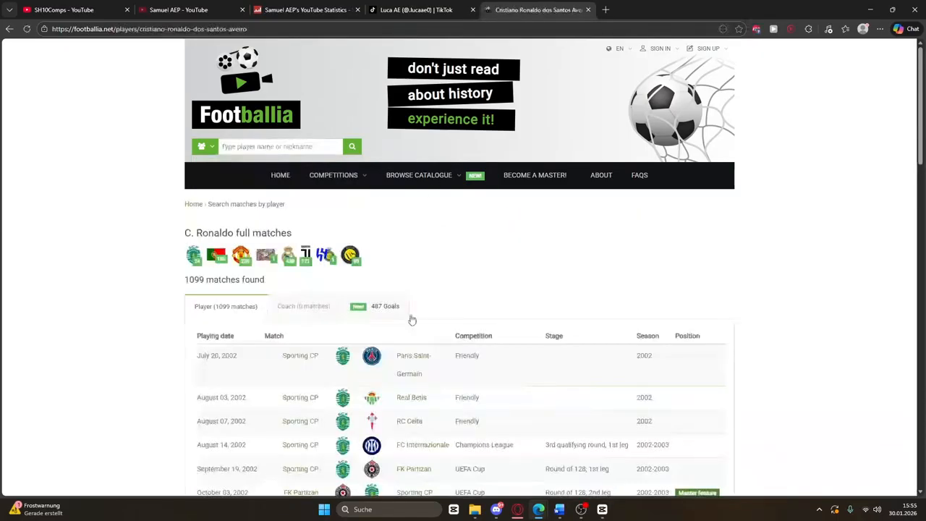
scroll(357, 381, down, 1)
scroll(356, 381, down, 3)
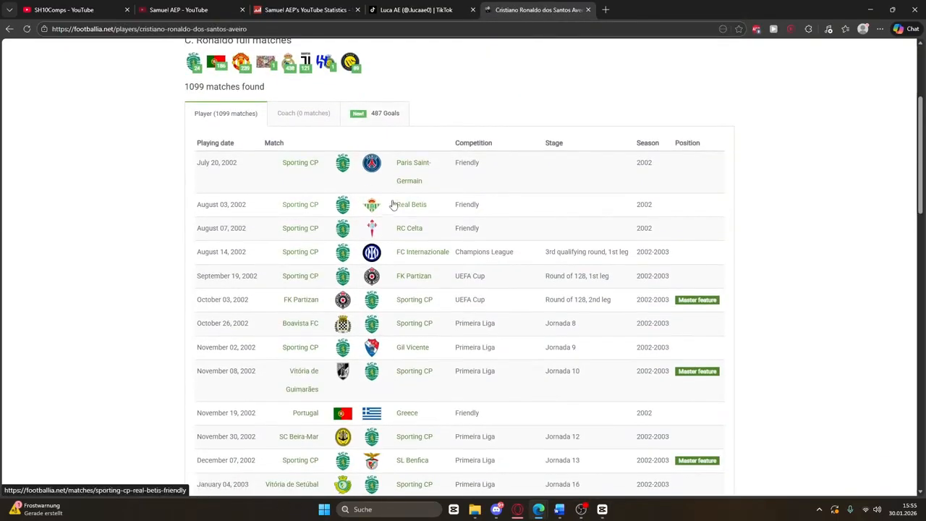
Browse Ronaldo's 487 goal clips, pausing one, then open a new blank browser tab
click(373, 115)
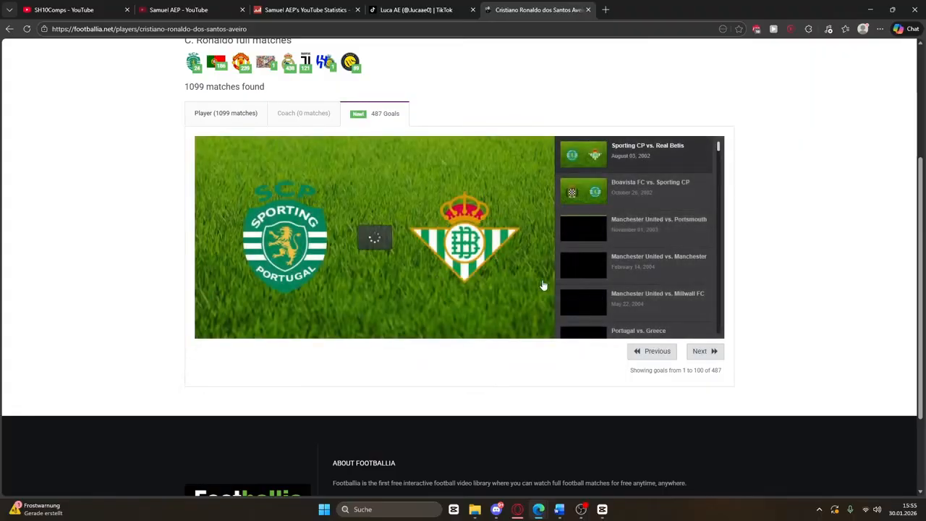
scroll(641, 246, down, 12)
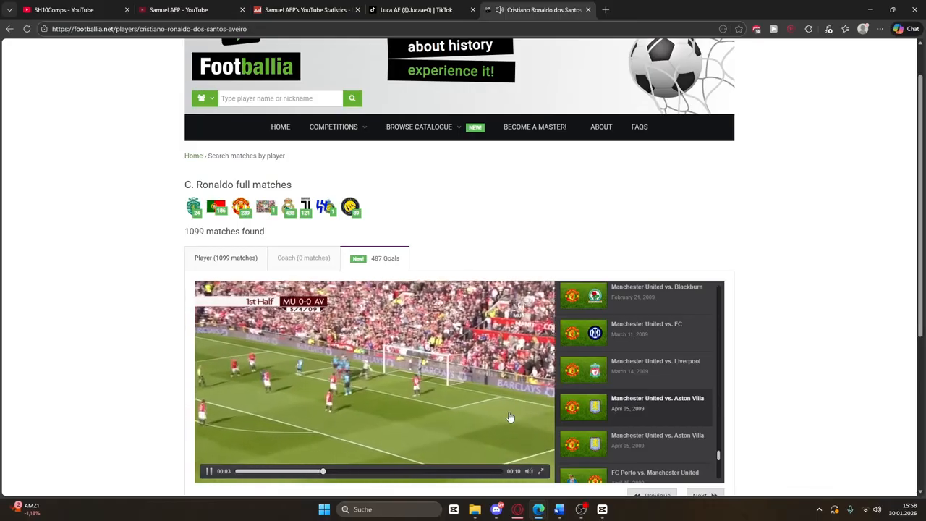
click(511, 418)
scroll(639, 409, down, 5)
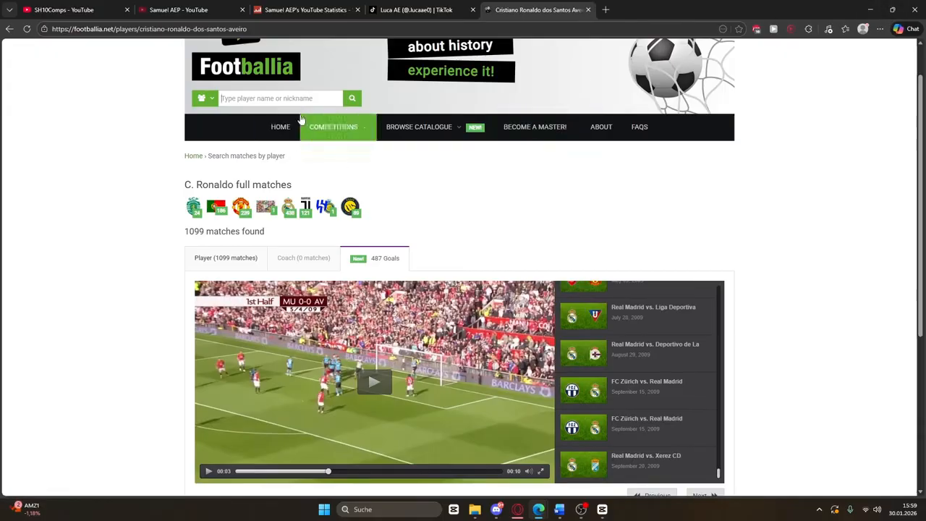
click(286, 99)
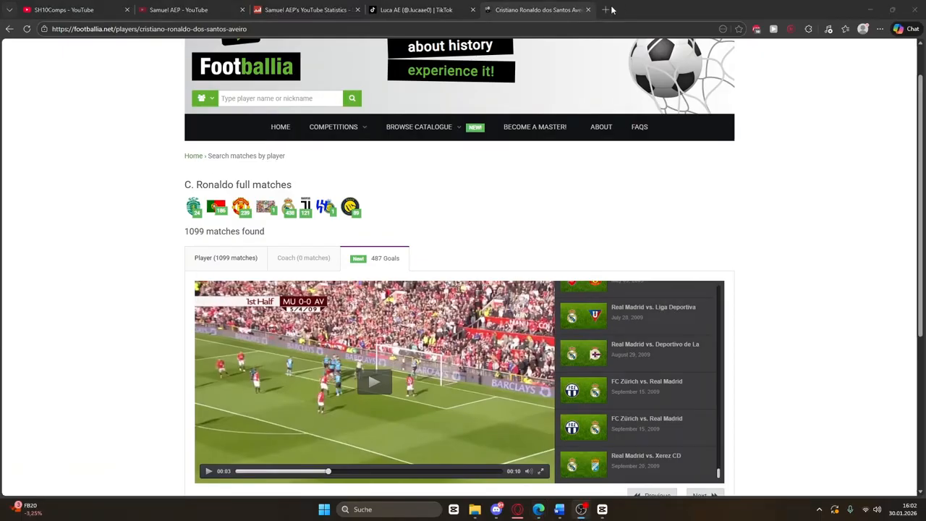
click(610, 9)
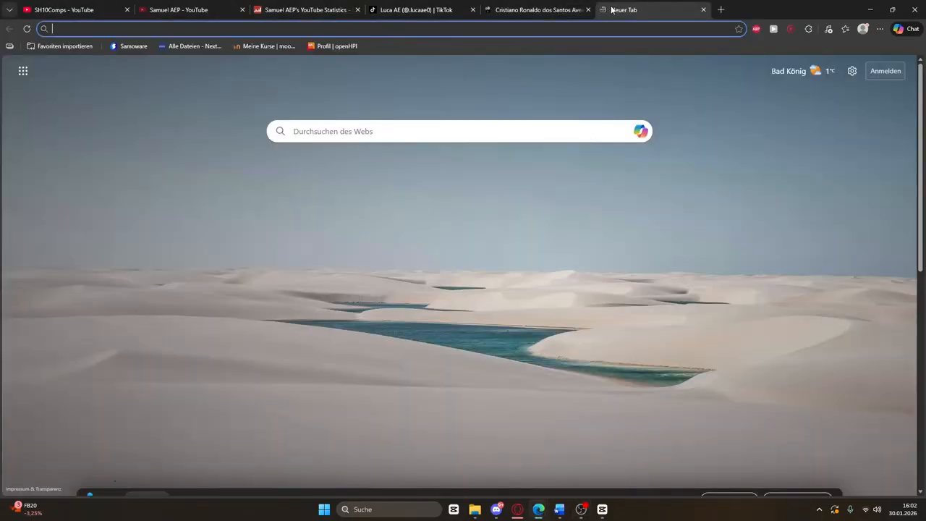
Load youtube.com in the new tab from the address-bar suggestion
text(y)
key(Return)
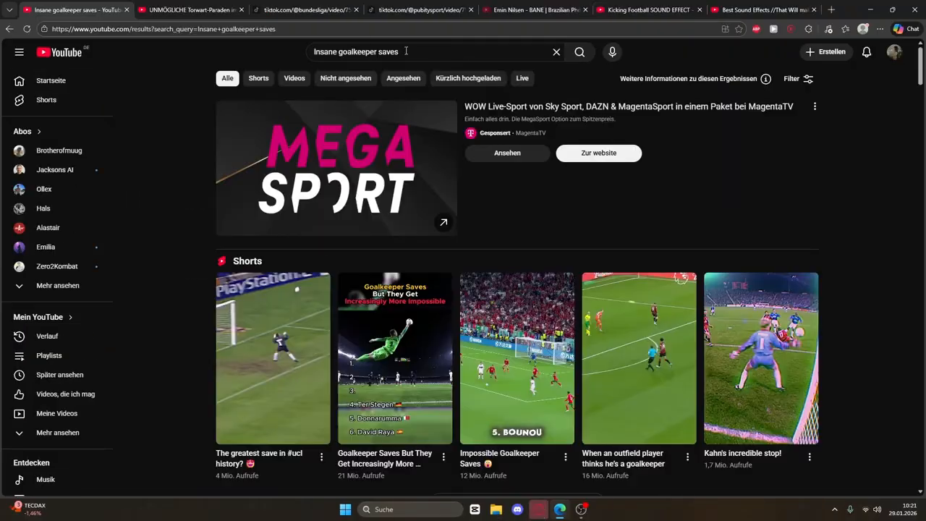
Search YouTube for 'Insane goalkeeper saves' and scroll through the compilation results
key(/)
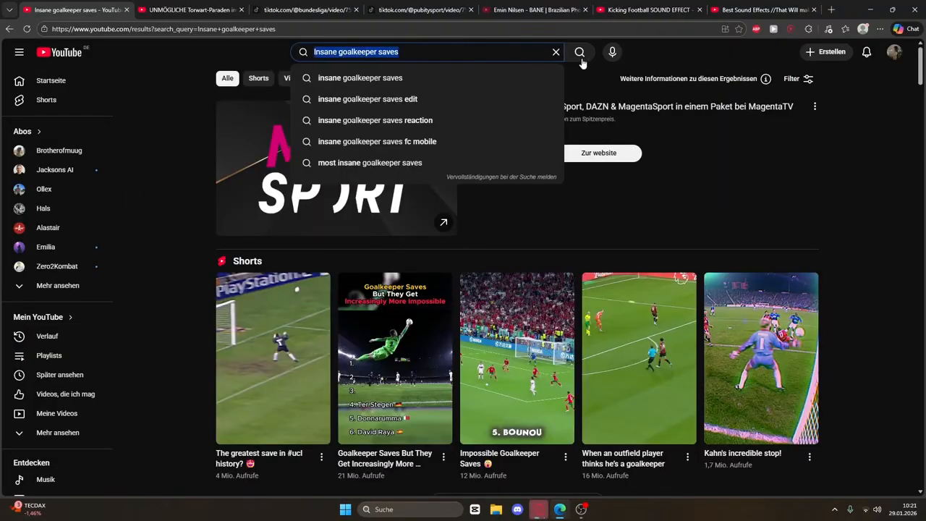
click(581, 60)
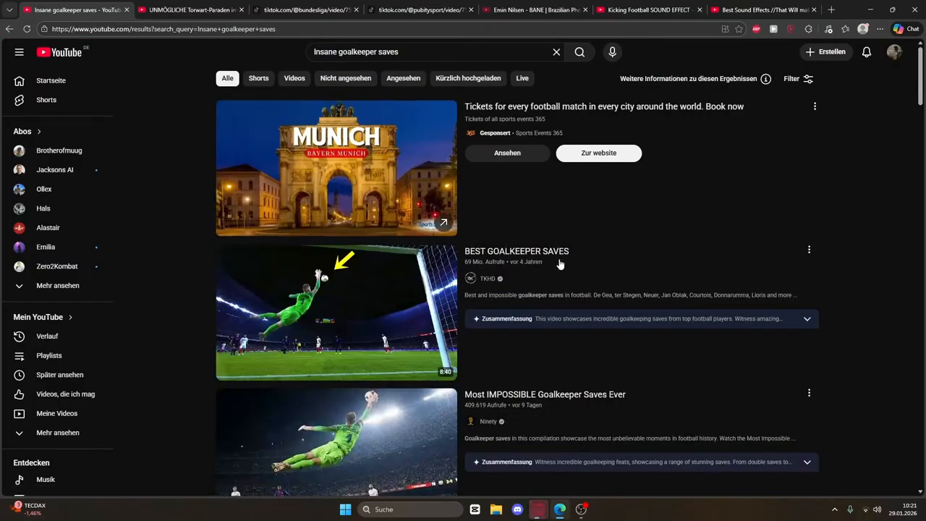
scroll(790, 174, down, 3)
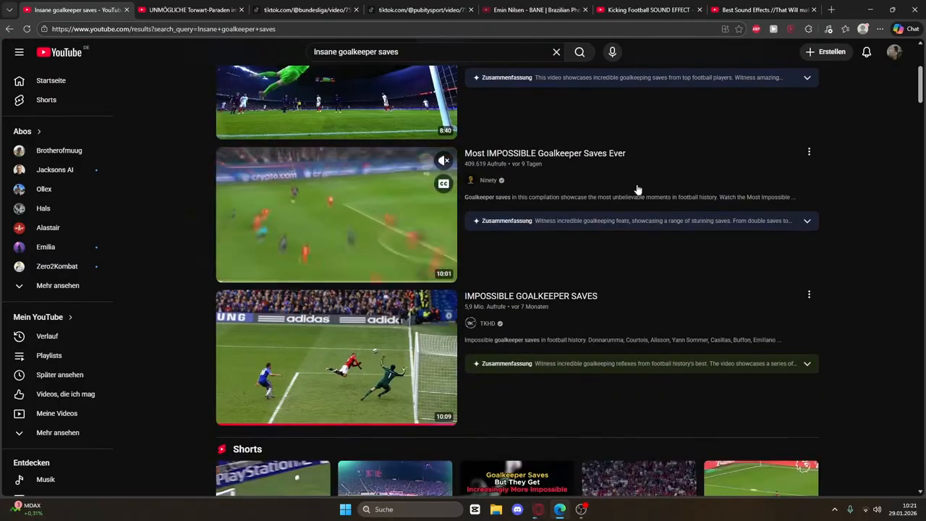
scroll(637, 189, down, 3)
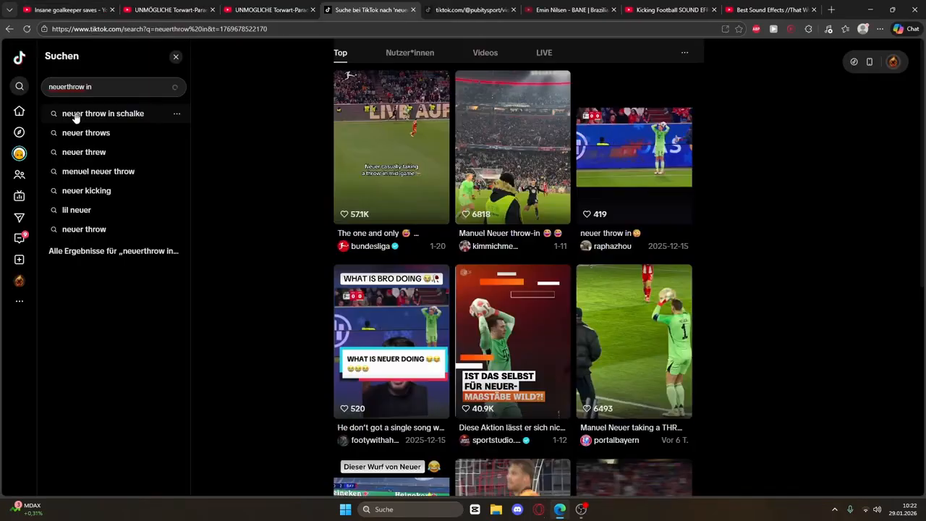
Search TikTok for 'neuer throw in in football' and open the Bundesliga throw-in video
click(69, 87)
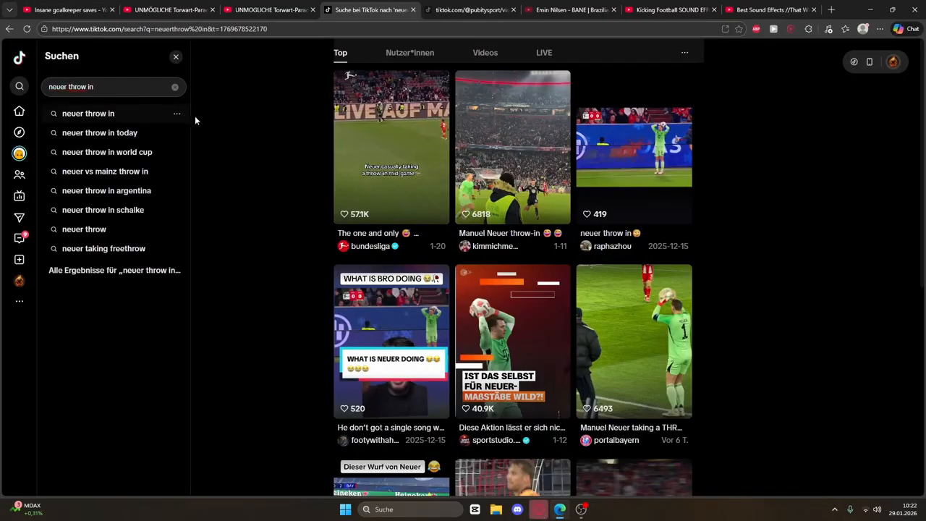
click(121, 87)
text(in footba)
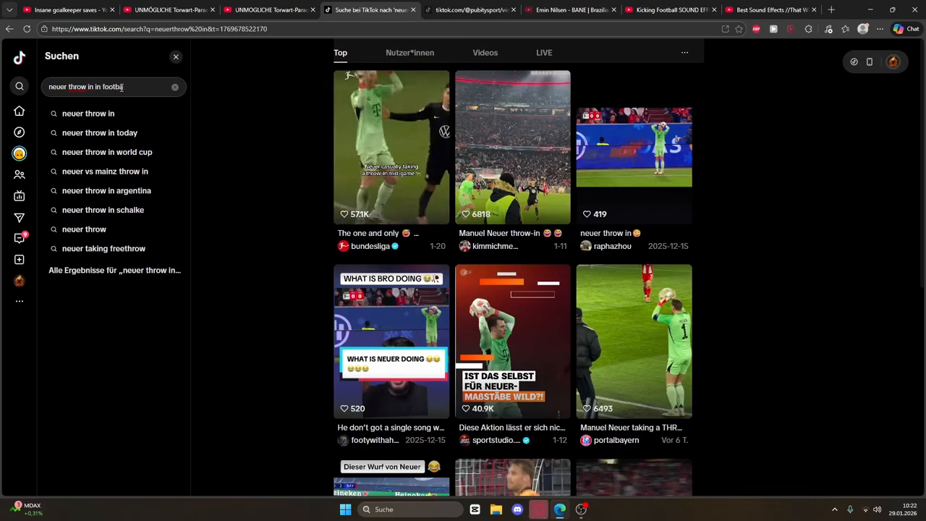
text(ll)
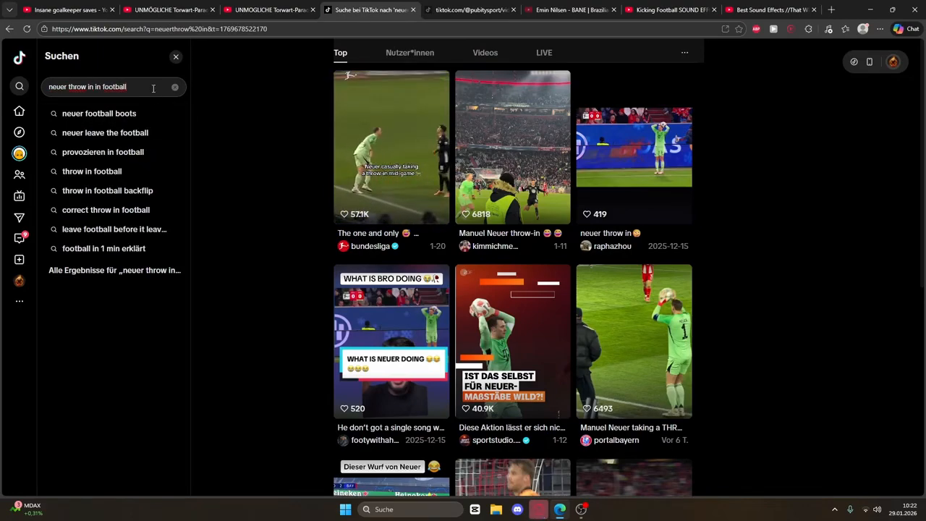
key(Return)
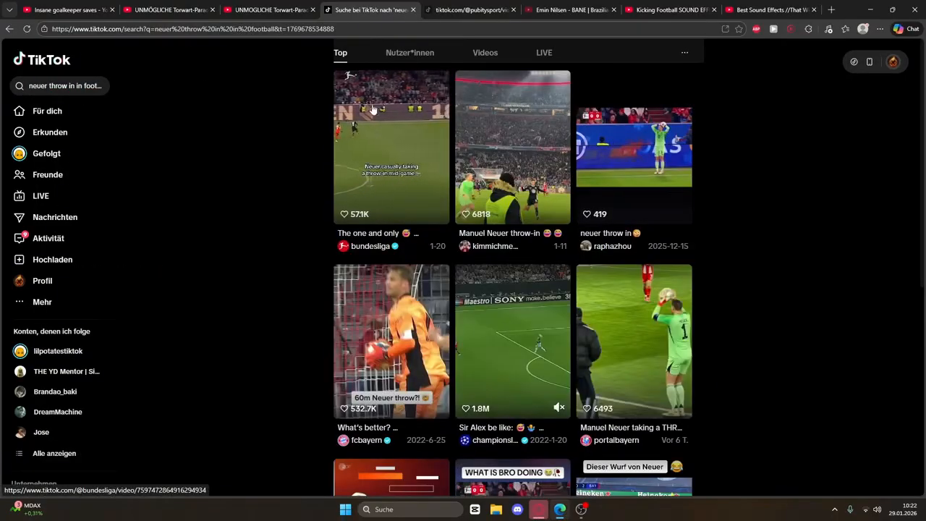
click(395, 139)
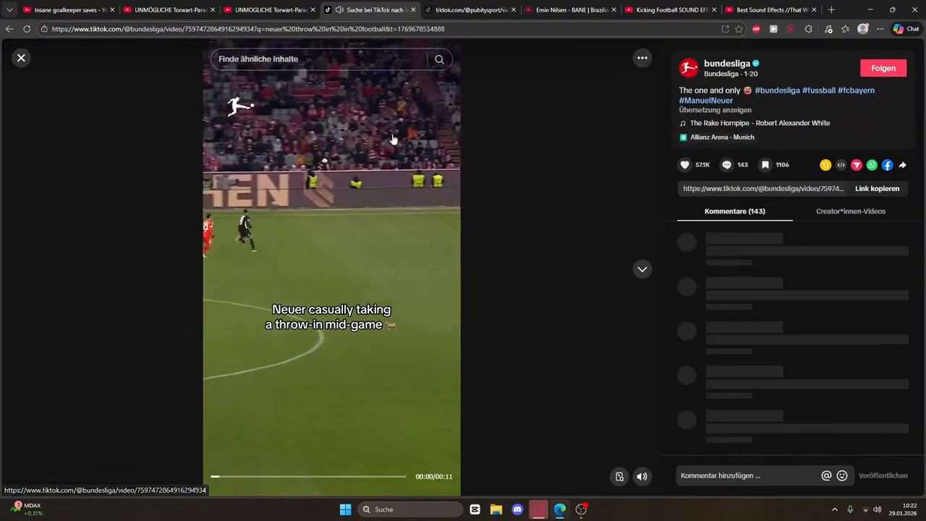
Open and pause the Neuer stretching clip 'POV: You're up 10-0', then return to the BANE tab
key(ctrl+Tab)
click(99, 130)
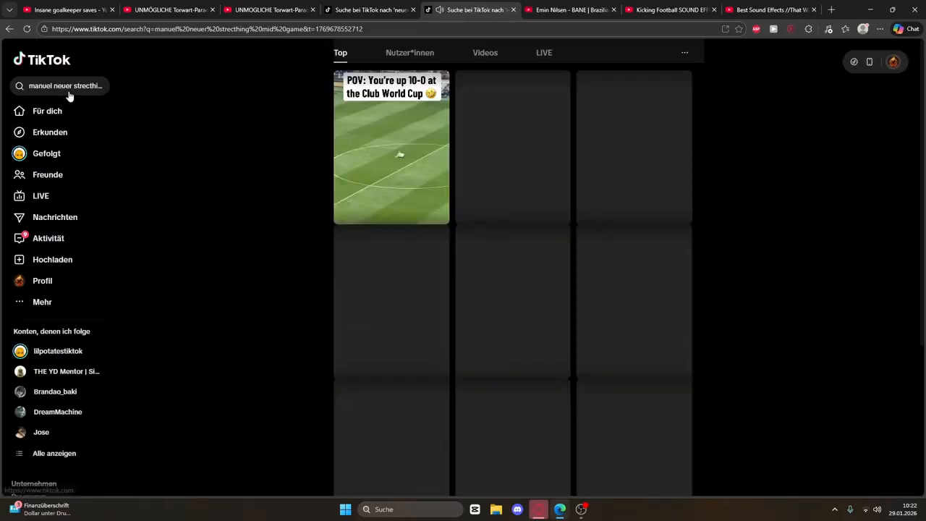
click(391, 145)
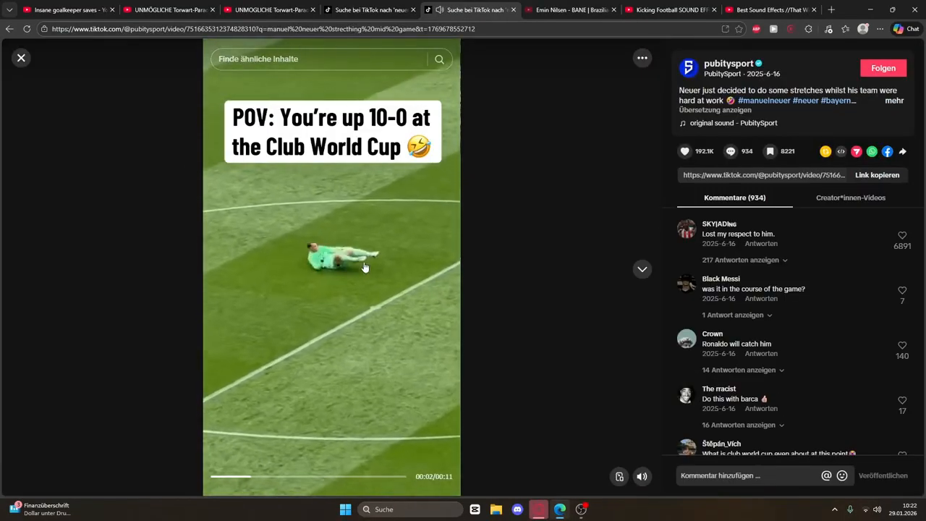
click(369, 210)
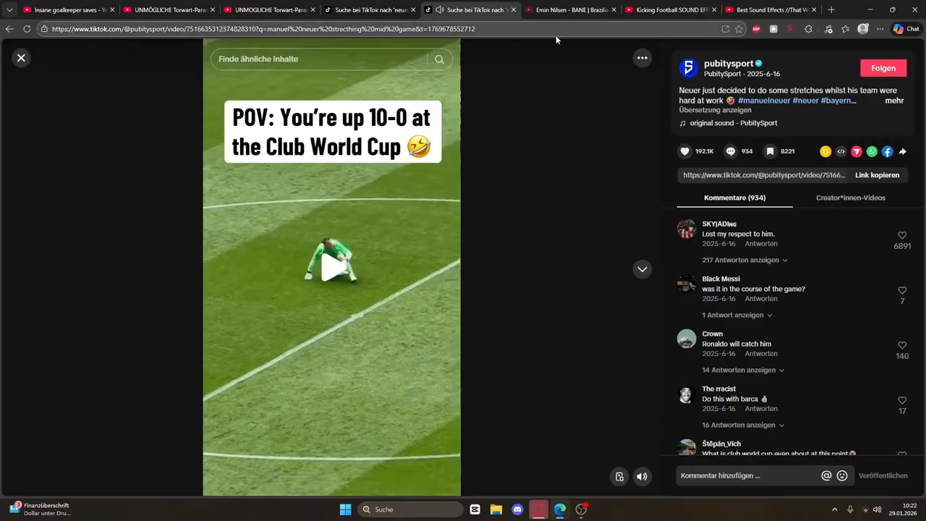
key(ctrl+Tab)
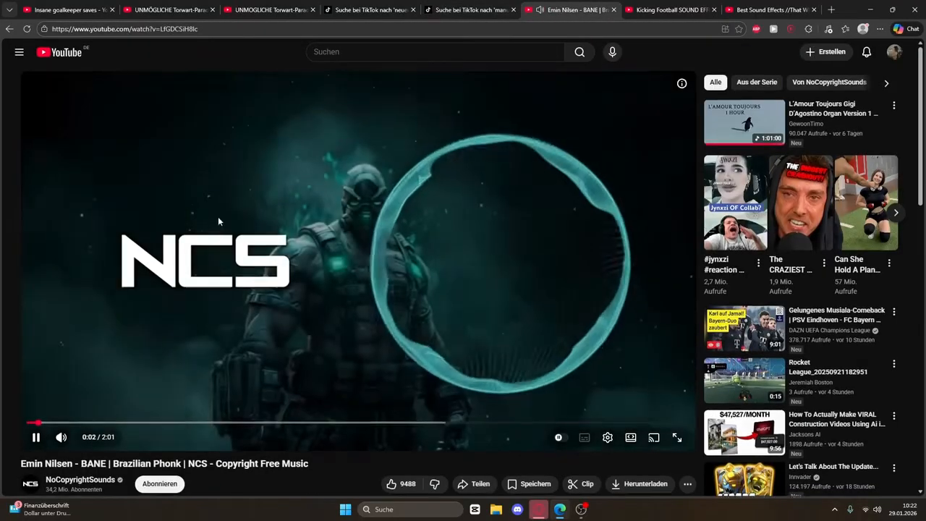
Play, pause and scrub the Emin Nilsen BANE music video
scroll(231, 210, down, 3)
scroll(249, 191, up, 3)
click(248, 297)
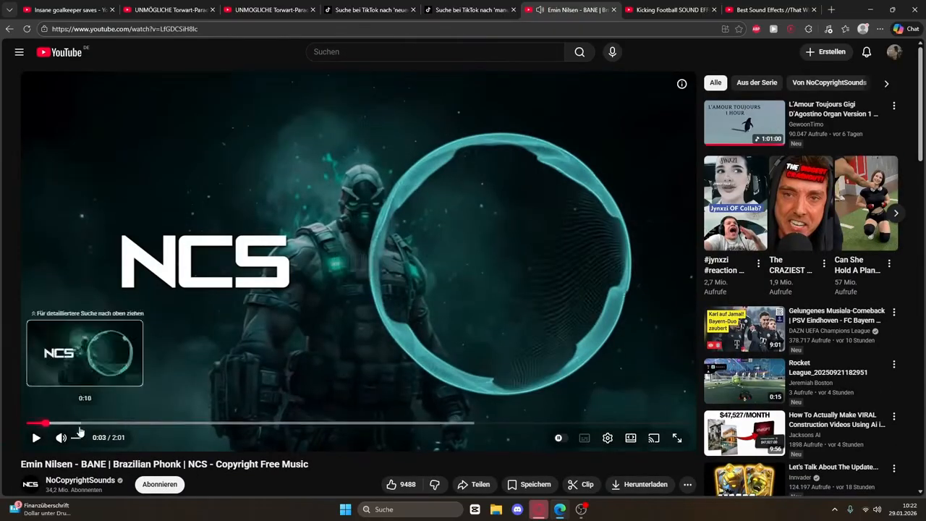
scroll(103, 371, down, 2)
drag(39, 392, 95, 387)
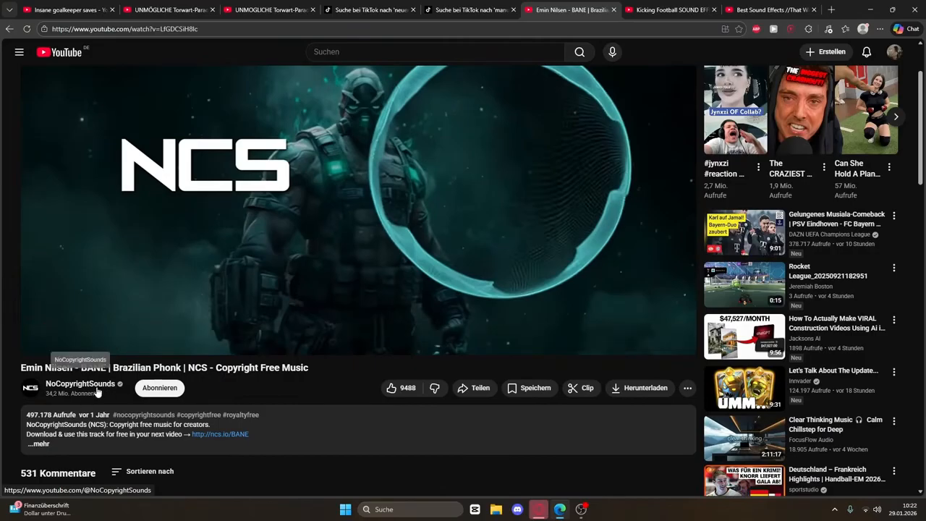
scroll(362, 296, up, 2)
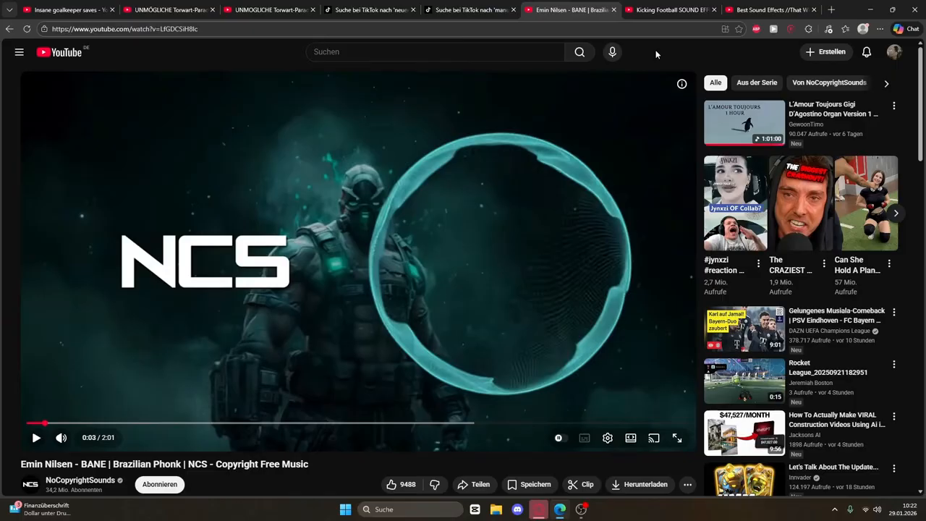
Replay the Kicking Football sound effect video from the beginning
click(660, 9)
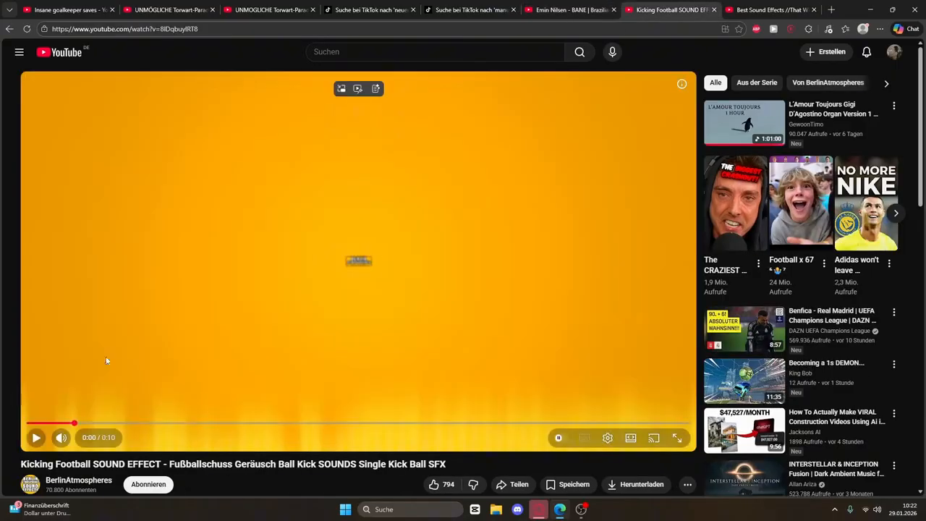
click(26, 423)
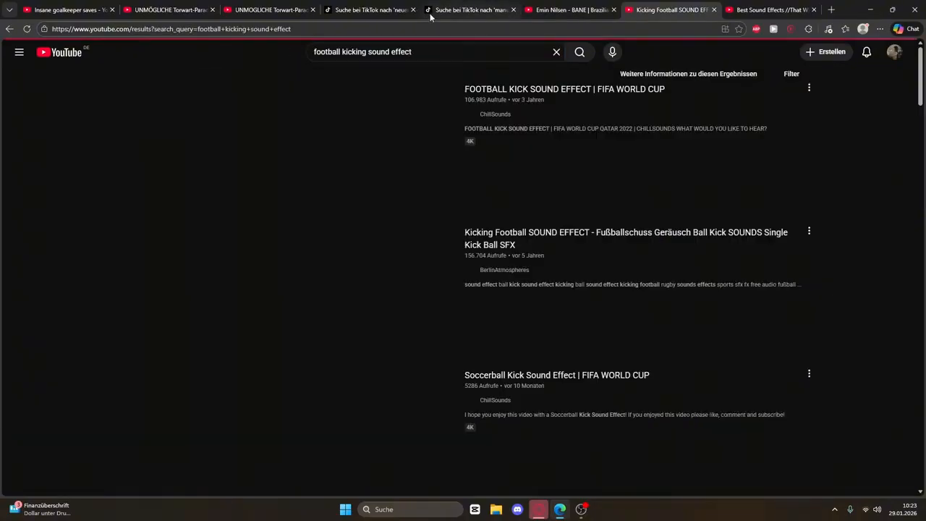
click(330, 285)
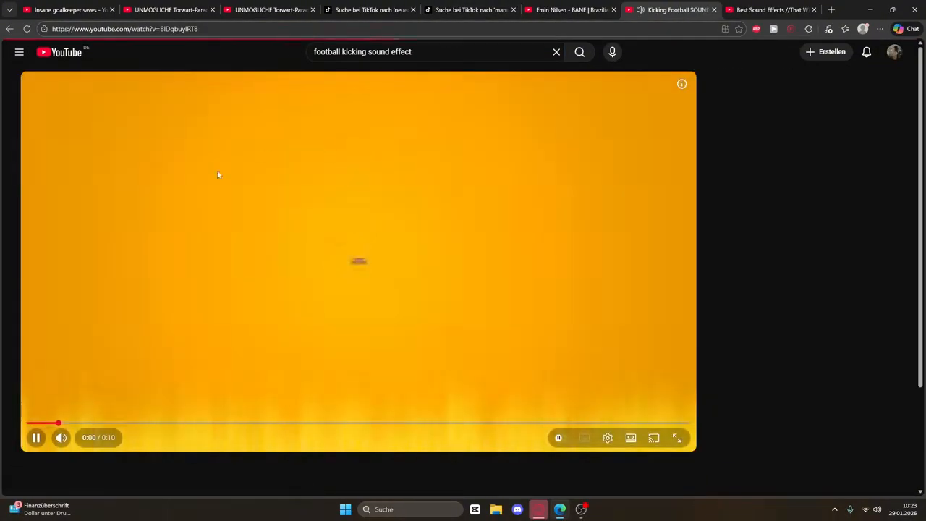
click(242, 30)
Check the Best Sound Effects video title, then reposition the Downloads window listing the MP3s
key(ctrl+Tab)
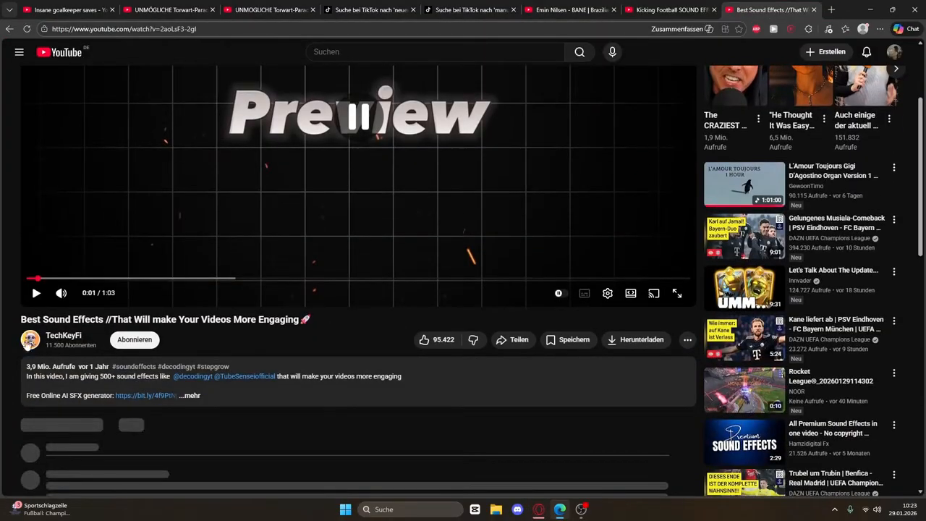
drag(20, 319, 331, 316)
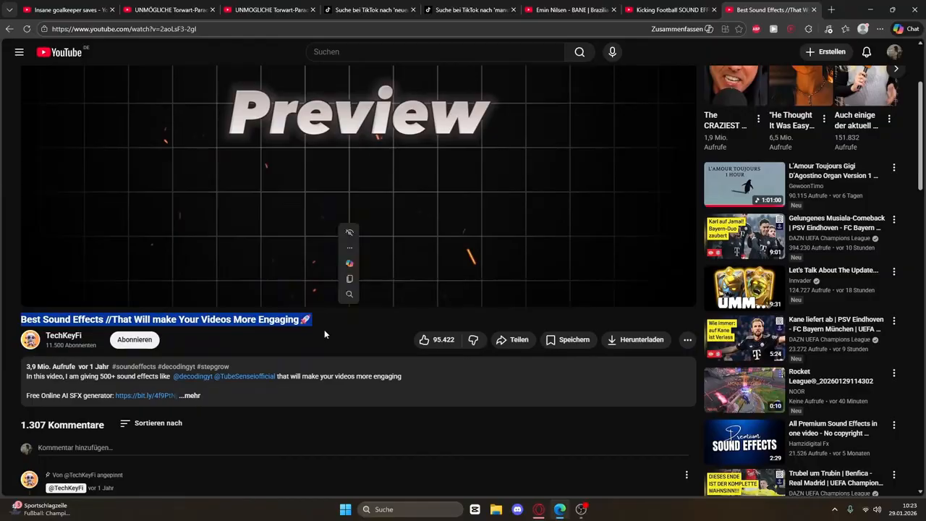
click(298, 327)
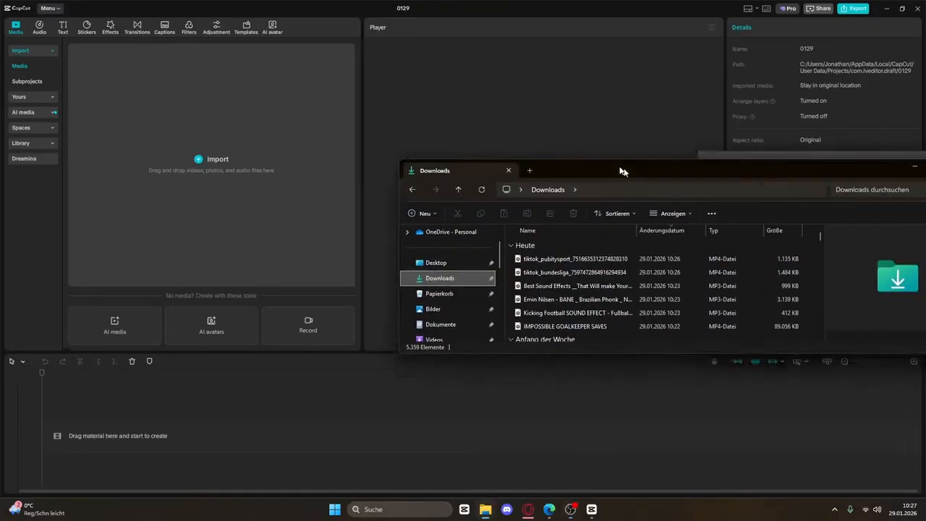
drag(620, 170, 552, 125)
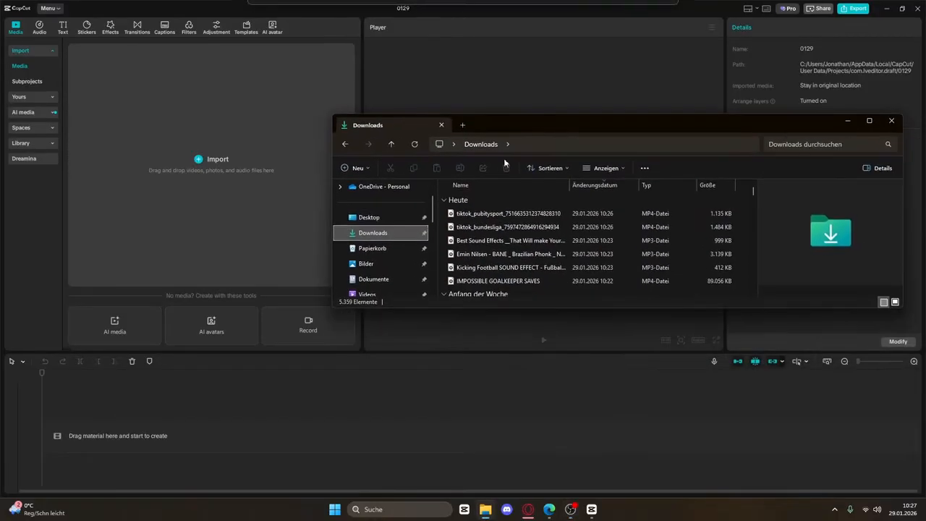
Import the six downloaded videos and MP3s into CapCut and play the goalkeeper saves preview
drag(442, 217, 197, 172)
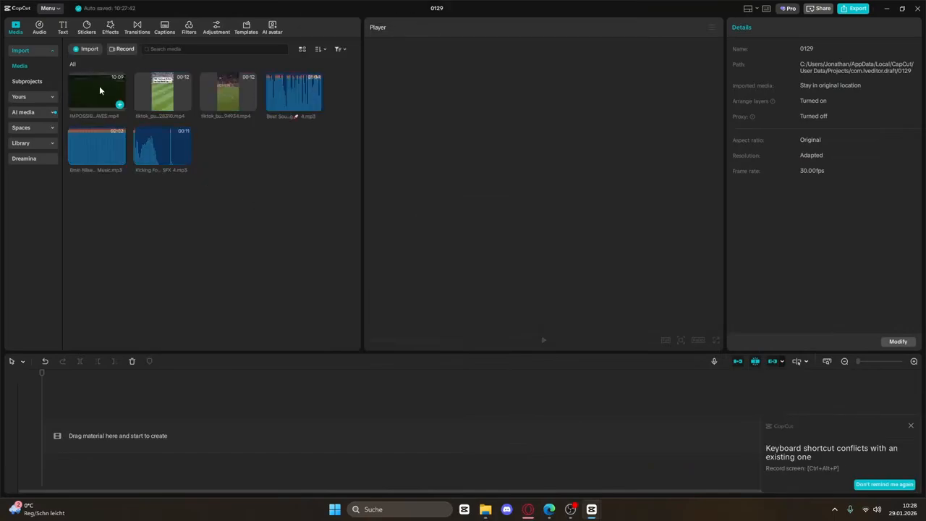
click(100, 85)
key(space)
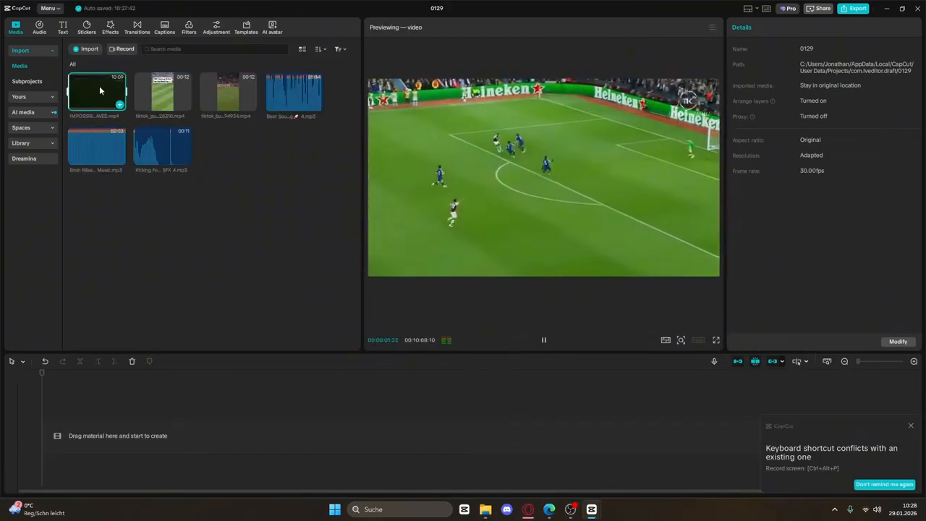
Preview the other clips and sounds, then place the 10:09 IMPOSSIBLE GOALKEEPER SAVES video on the timeline
click(165, 93)
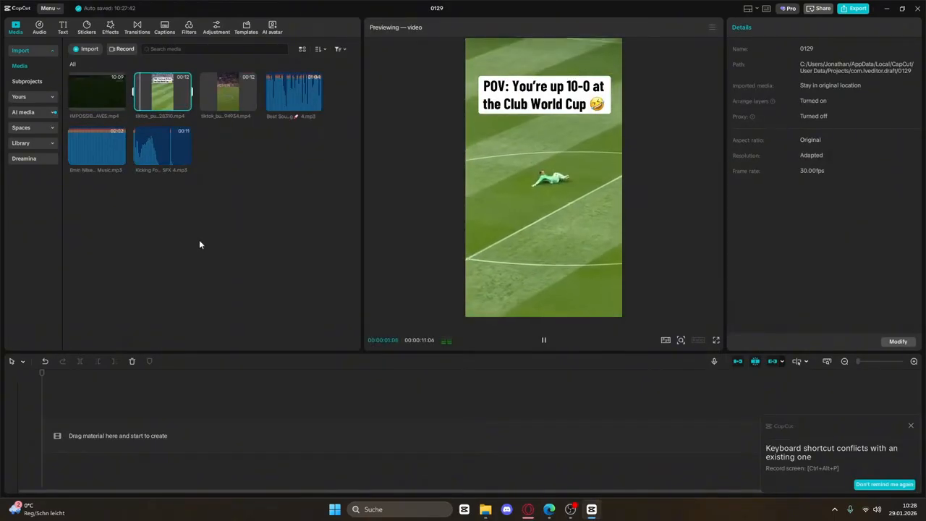
click(228, 93)
click(291, 86)
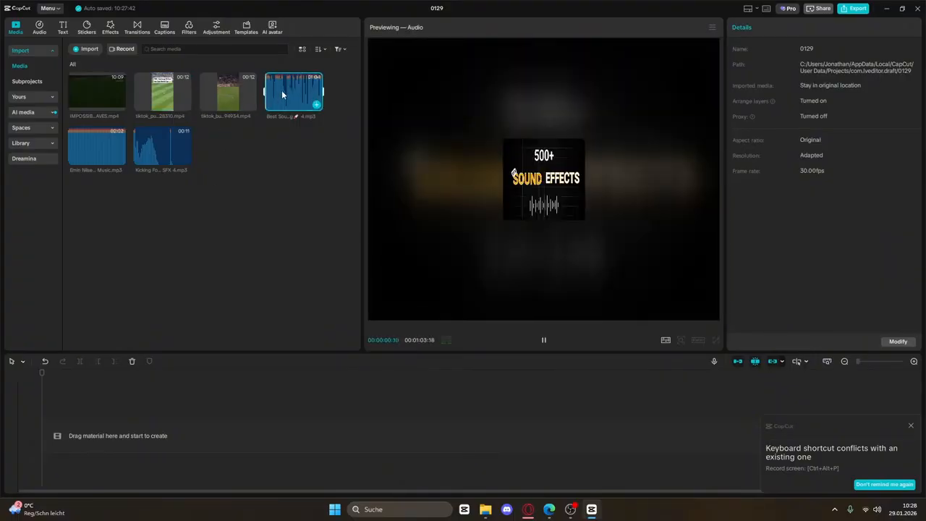
click(77, 148)
click(156, 139)
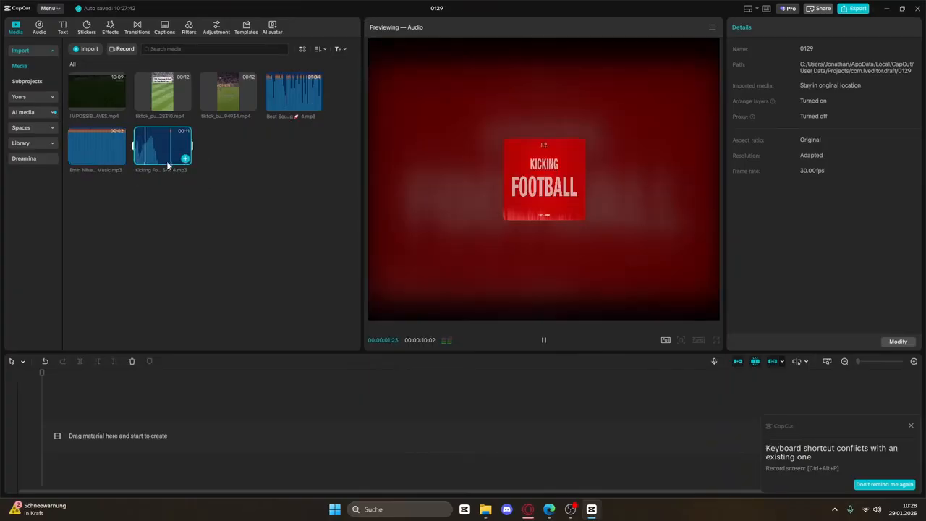
drag(97, 89, 103, 427)
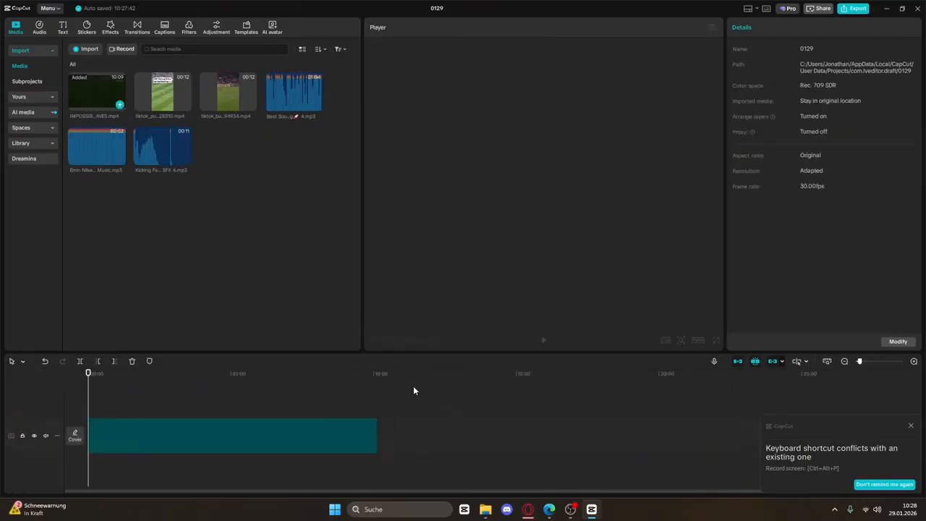
Switch the project canvas to the vertical 9:16 aspect ratio
click(698, 340)
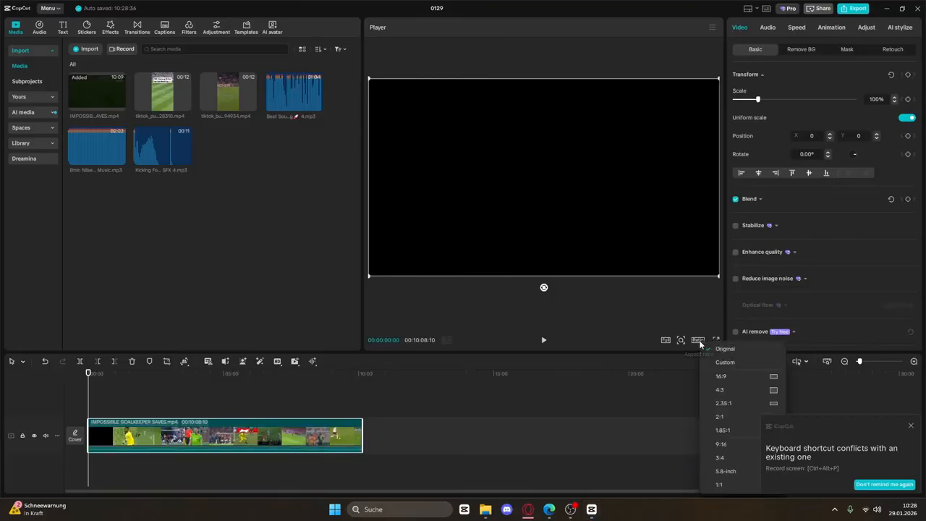
click(740, 443)
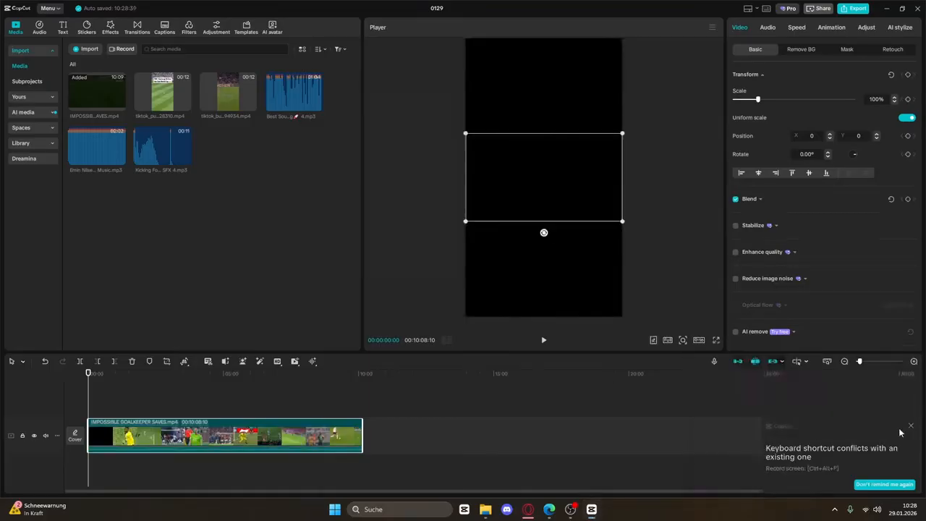
click(911, 428)
Scrub through the 9:40 goalkeeper saves footage on the timeline
click(137, 395)
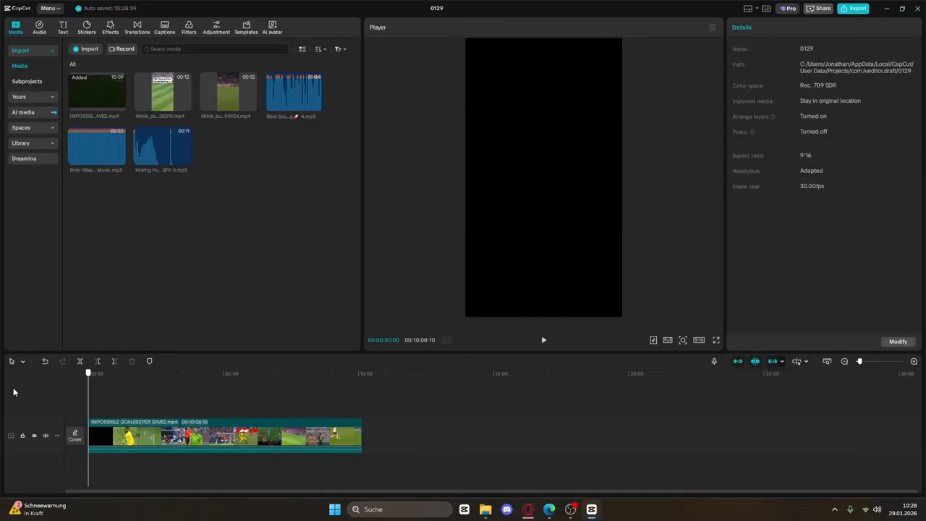
drag(88, 402, 98, 405)
drag(859, 361, 871, 364)
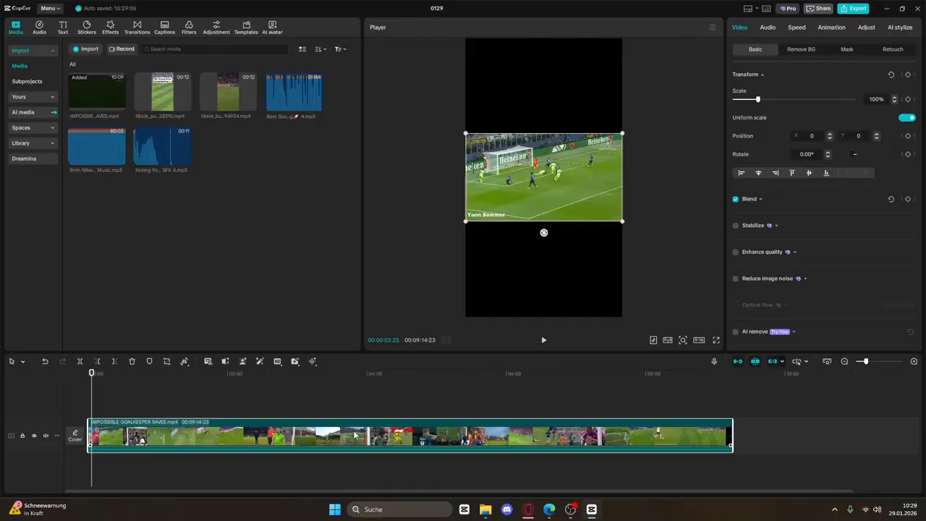
Split the goalkeeper saves video into separate scenes and zoom into the timeline
right_click(353, 434)
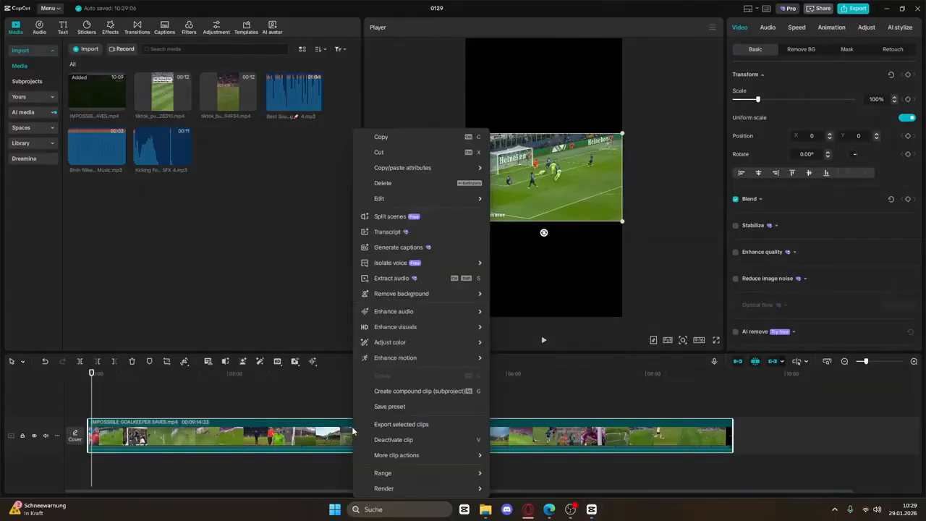
click(405, 216)
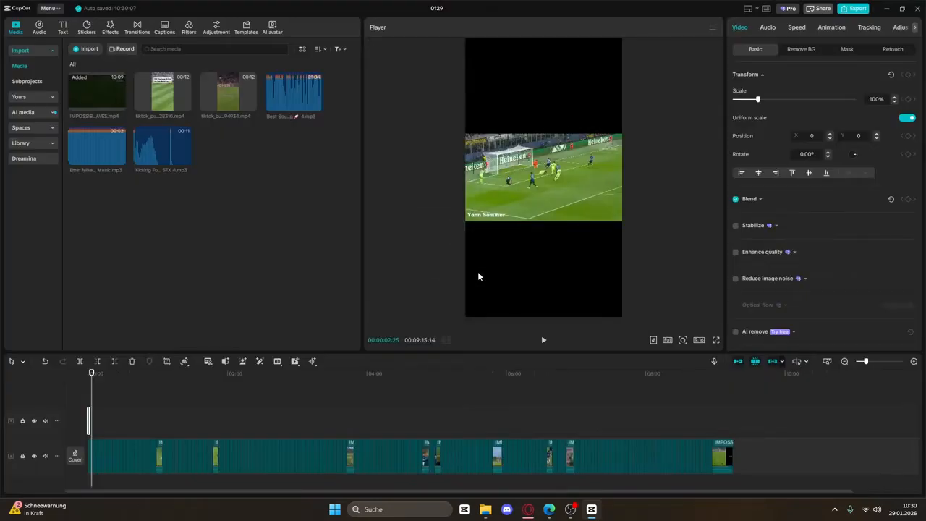
drag(870, 362, 876, 363)
drag(98, 388, 31, 392)
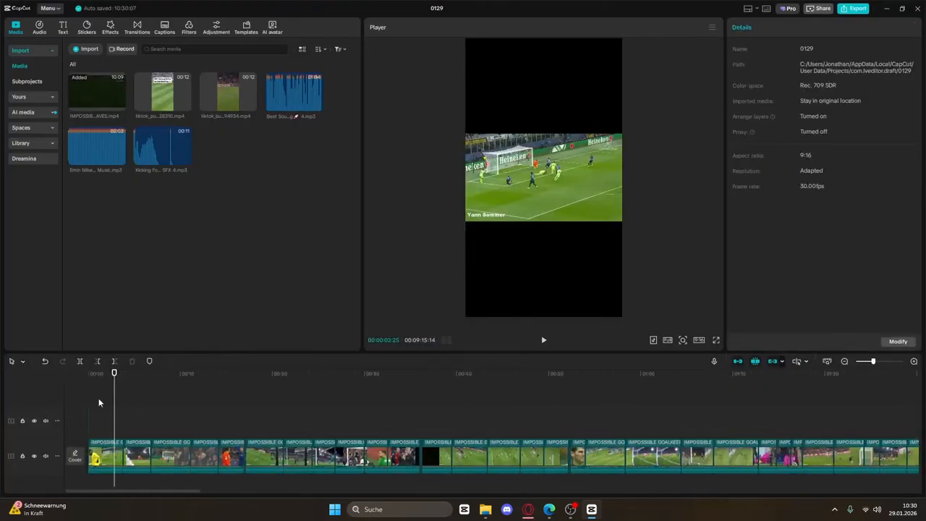
Delete unwanted scenes and all surplus clips to the end, leaving about 11 seconds
click(132, 434)
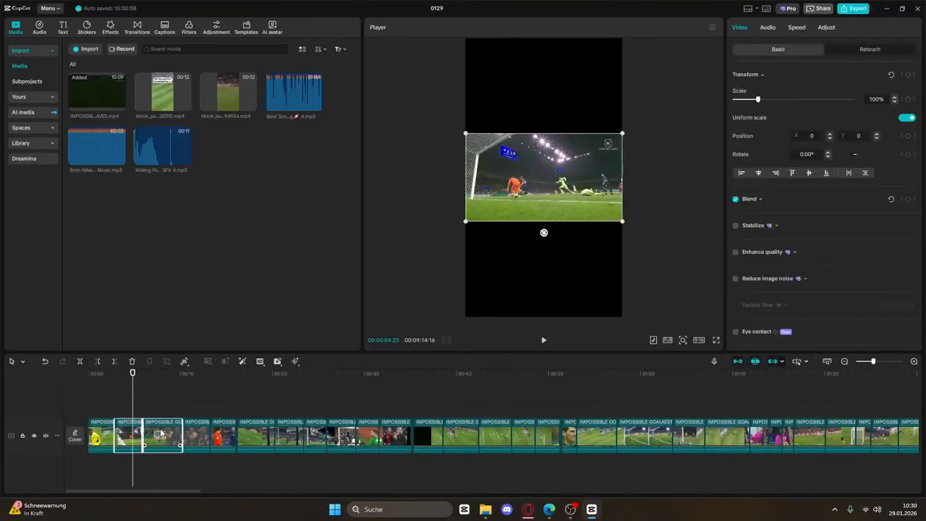
key(Delete)
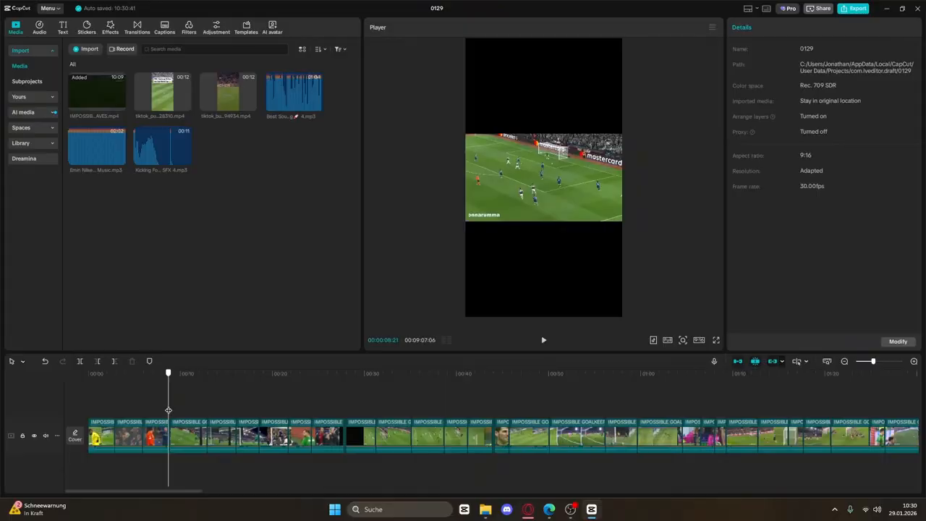
key(space)
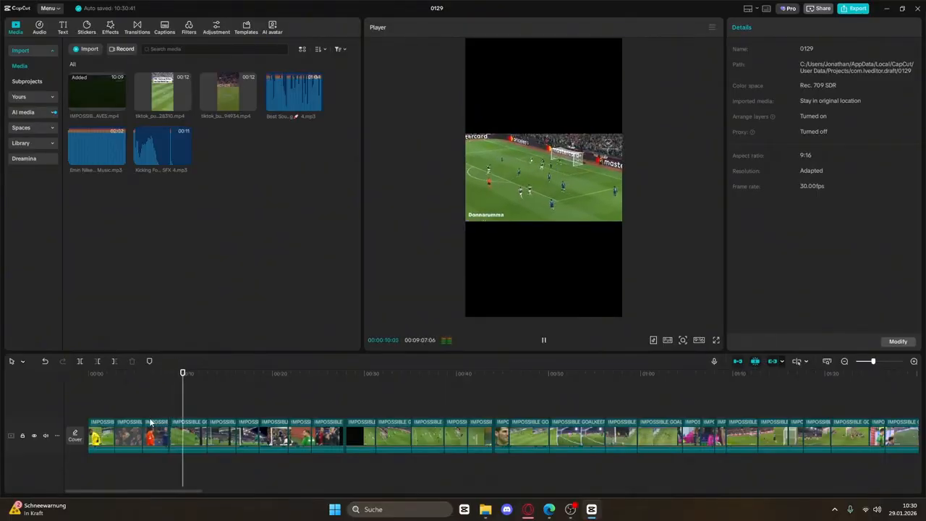
drag(150, 422, 267, 418)
key(space)
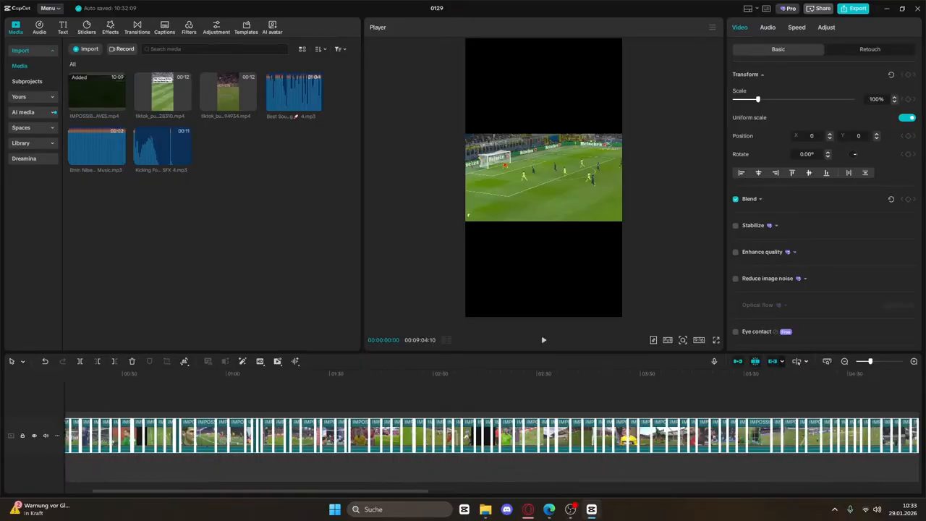
drag(919, 479, 919, 479)
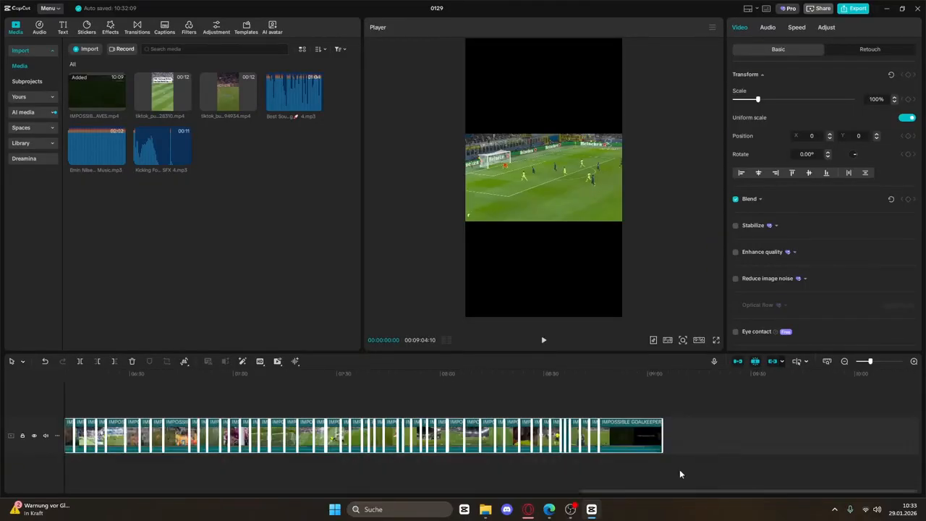
key(Delete)
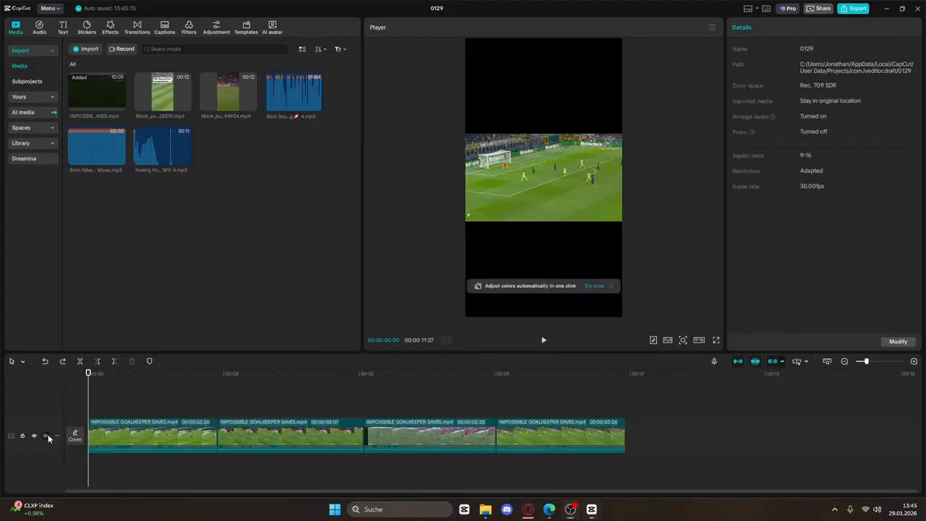
Mute the video track's original audio and scale all four clips to 180%
click(47, 435)
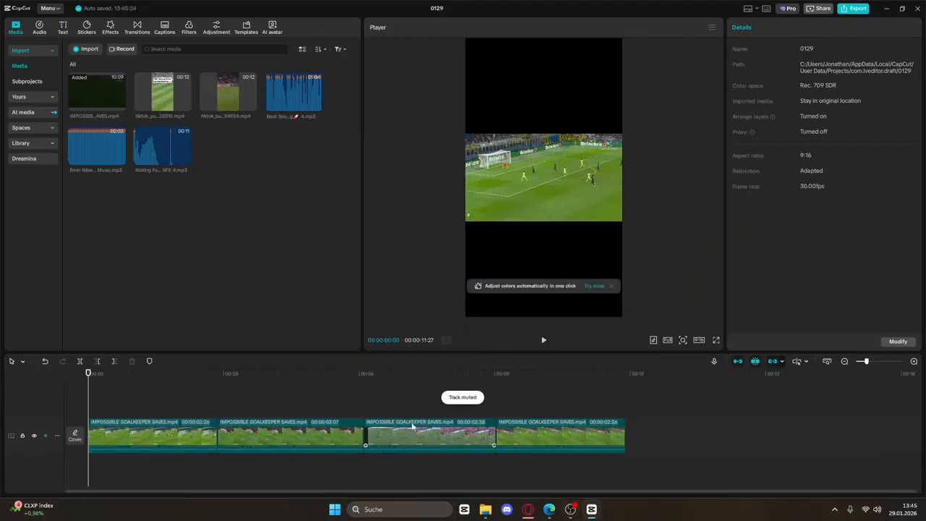
drag(635, 432, 190, 453)
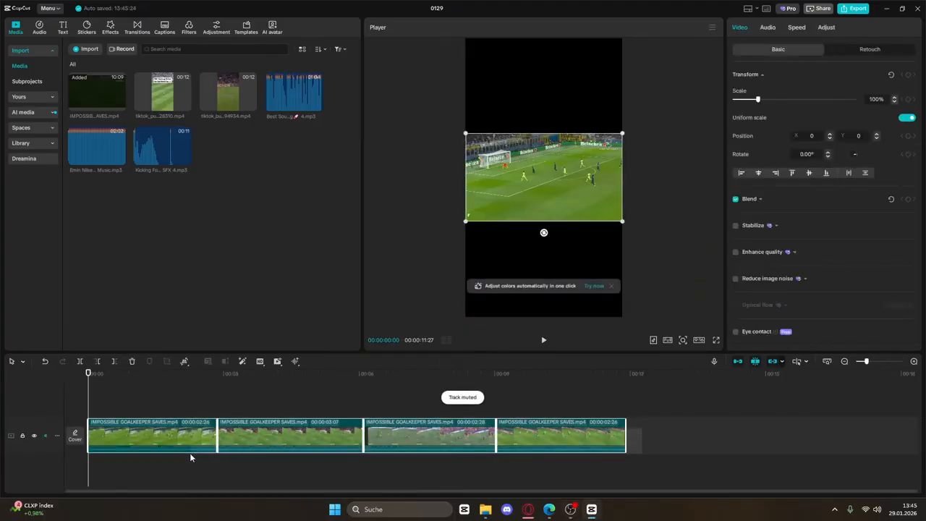
click(877, 99)
text(180)
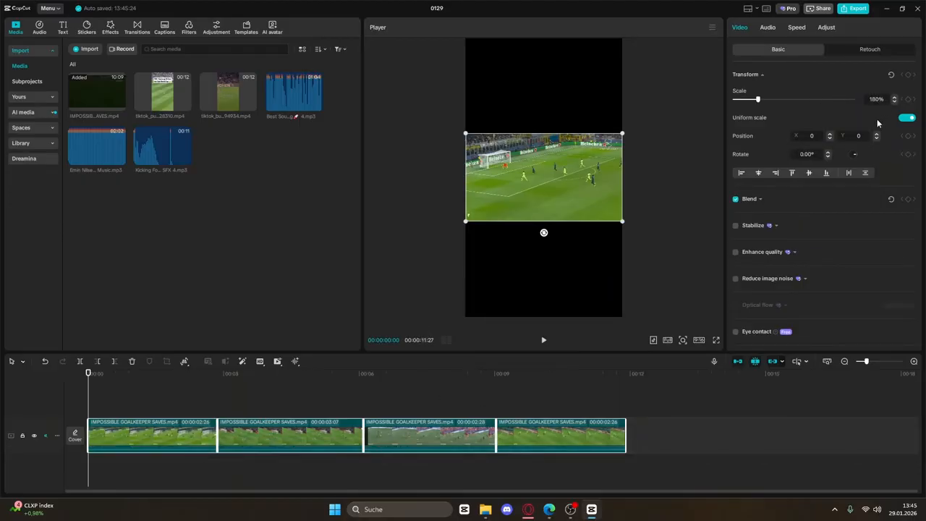
key(Return)
click(665, 292)
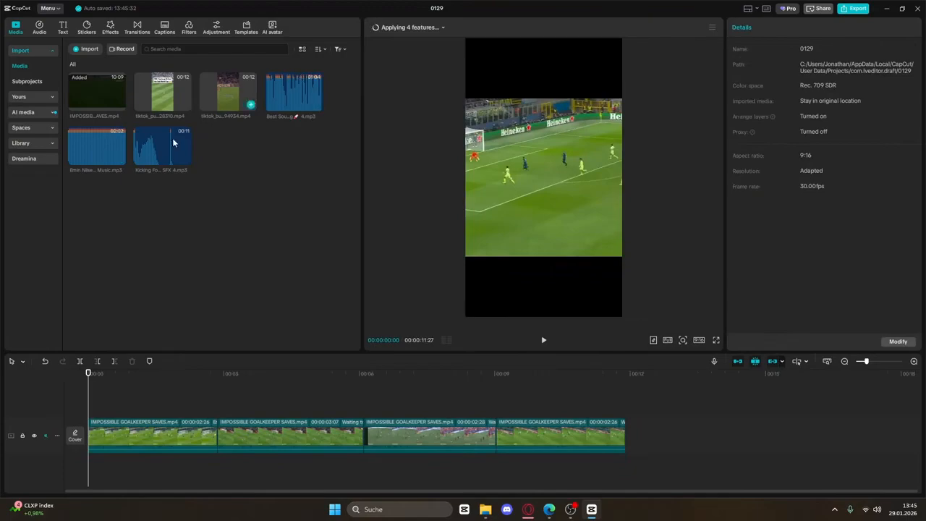
Add a shortened Kicking Football sound effect near the start on a new audio track
drag(153, 143, 447, 450)
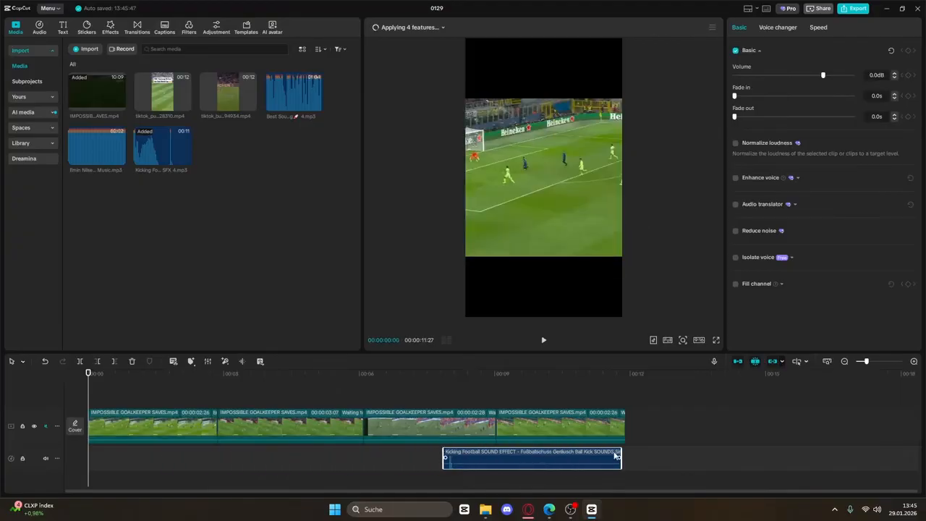
drag(594, 455, 129, 468)
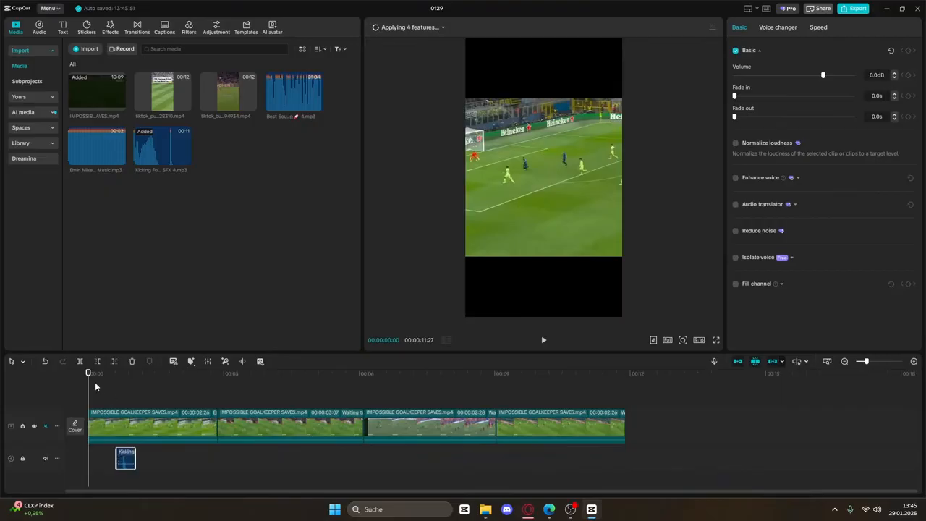
drag(89, 388, 124, 394)
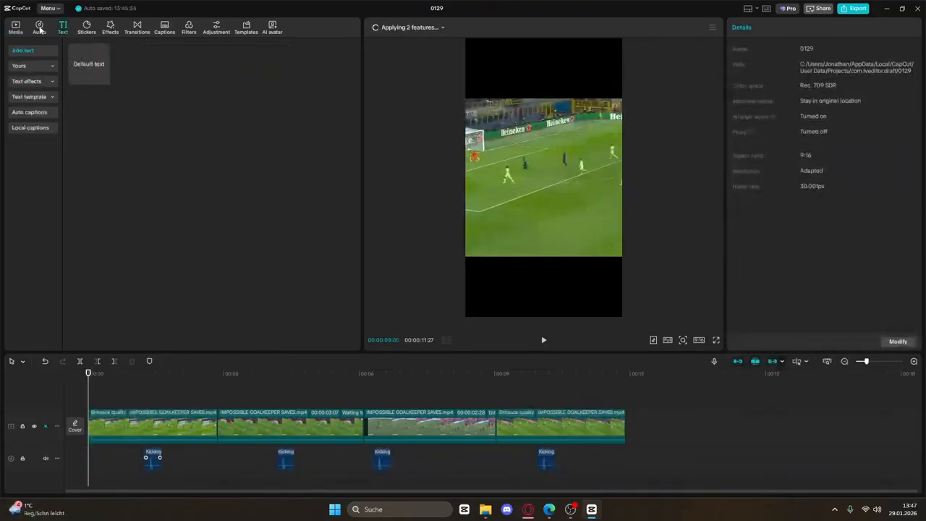
Search the Audio sound effects library for 'slap'
click(27, 66)
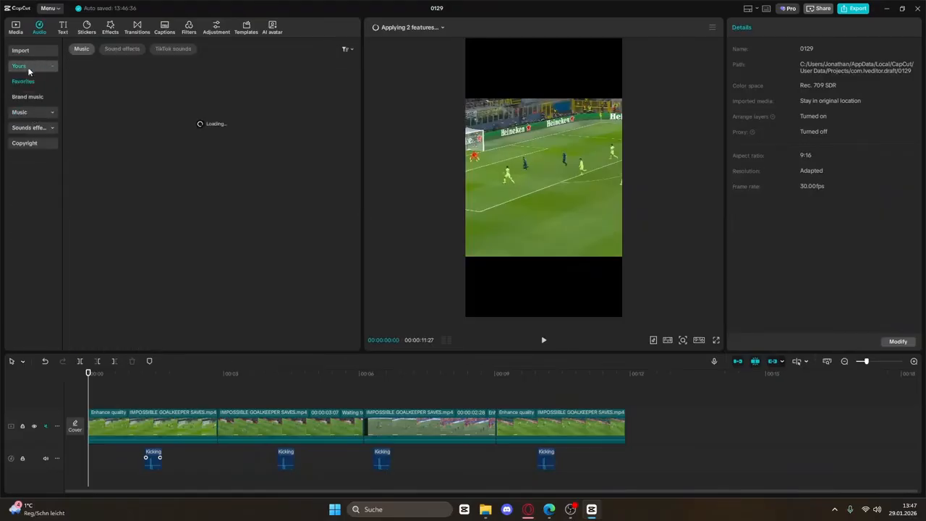
click(29, 127)
click(133, 48)
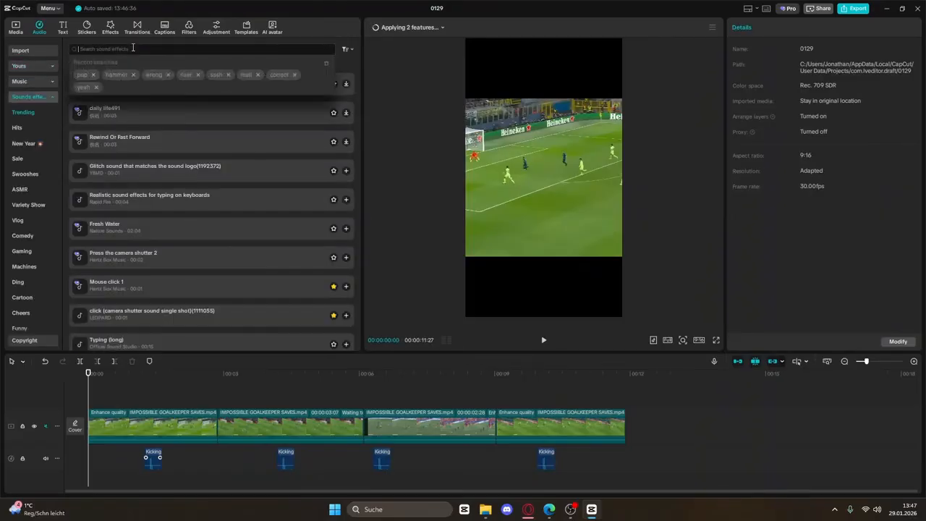
text(slap)
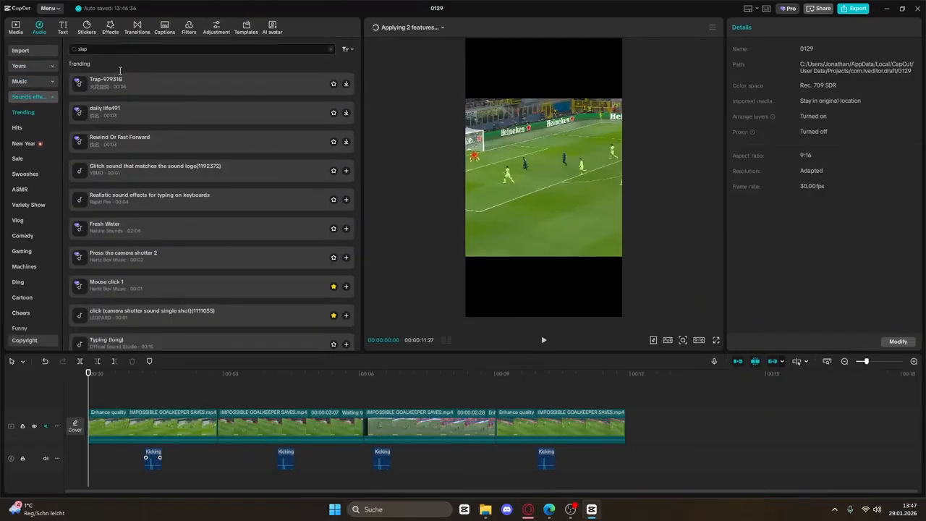
key(Return)
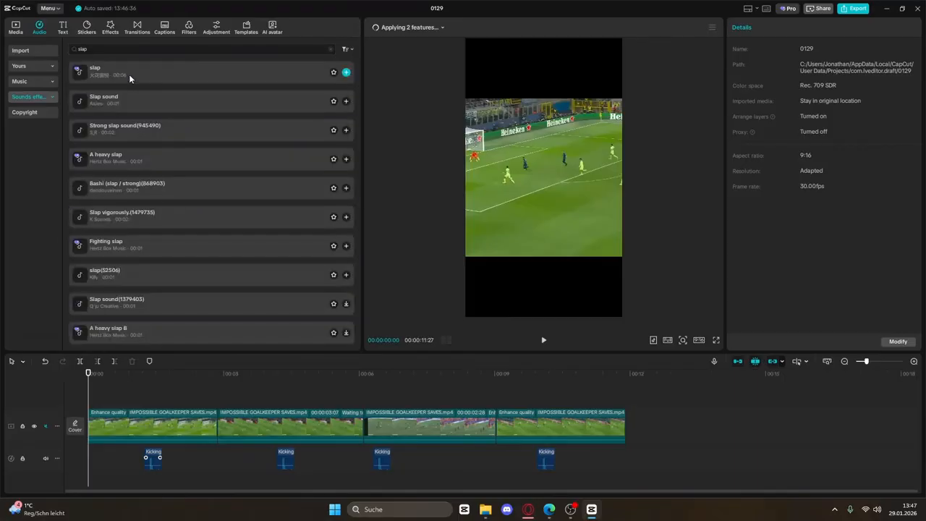
Preview the Slap, Strong slap and A heavy slap results, and nudge the extra sound clip earlier
click(133, 74)
click(152, 99)
click(157, 125)
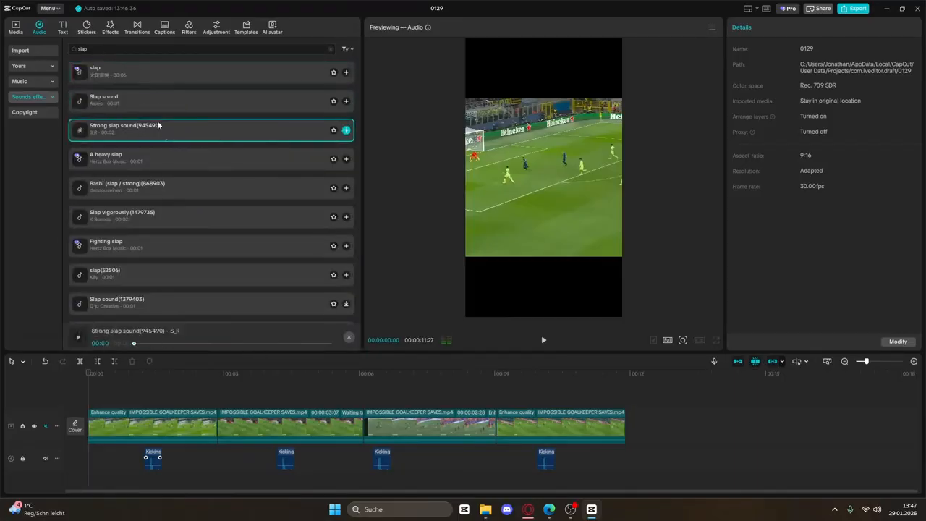
click(178, 165)
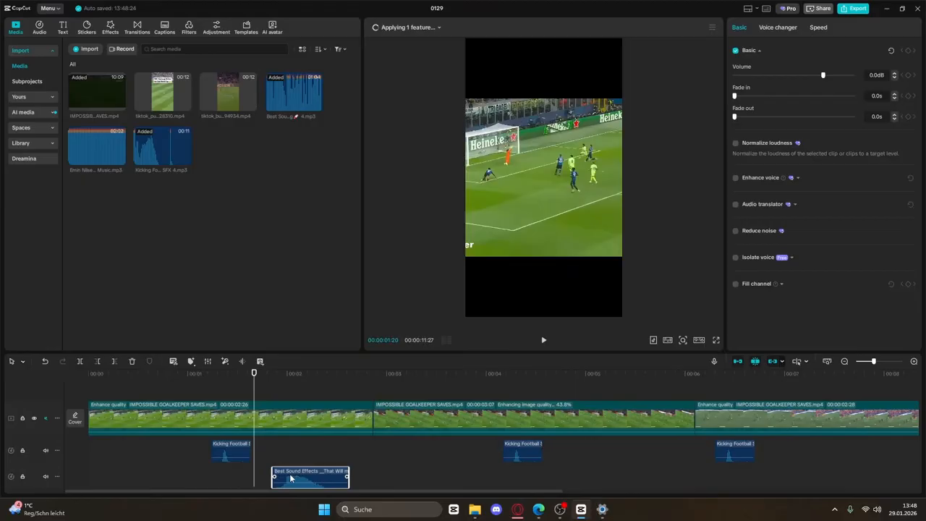
drag(295, 476, 269, 477)
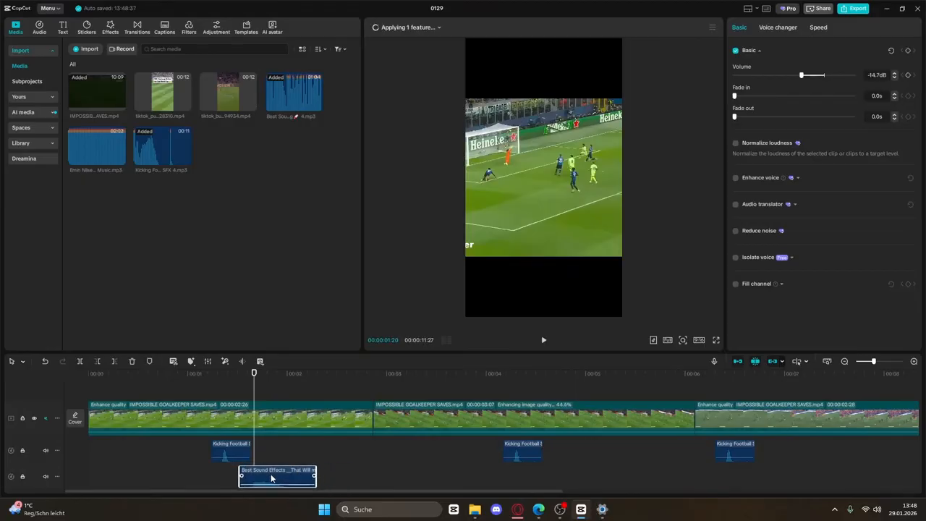
Review playback, then paste a copy of the sound effect onto the Kicking Football track
click(204, 379)
key(space)
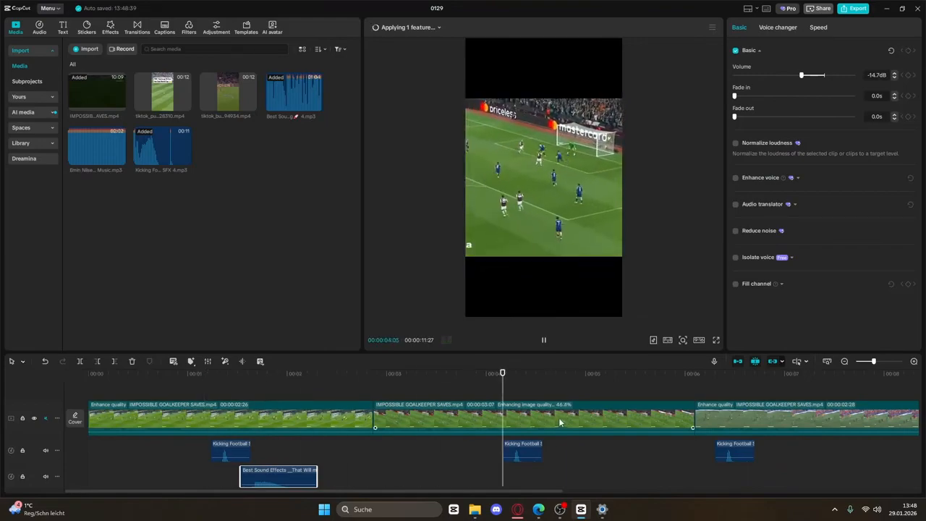
key(space)
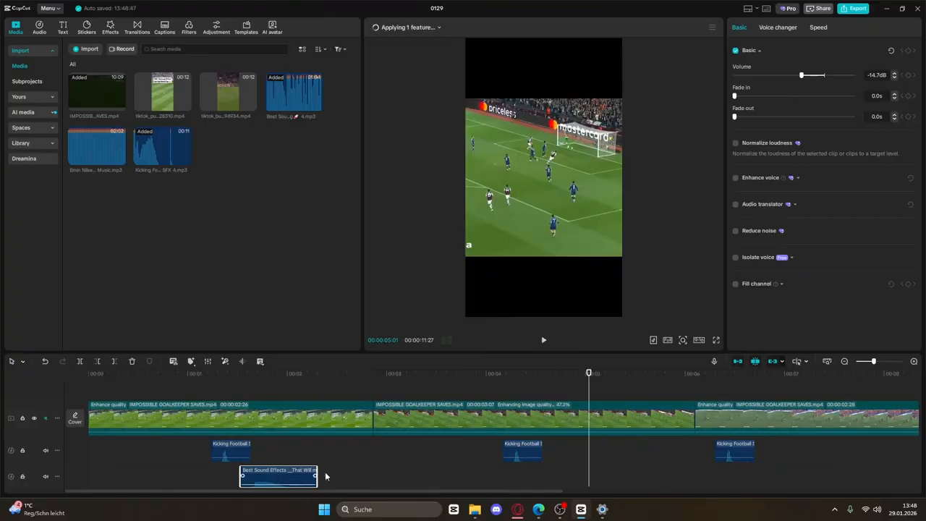
key(ctrl+v)
drag(604, 466, 600, 449)
click(112, 32)
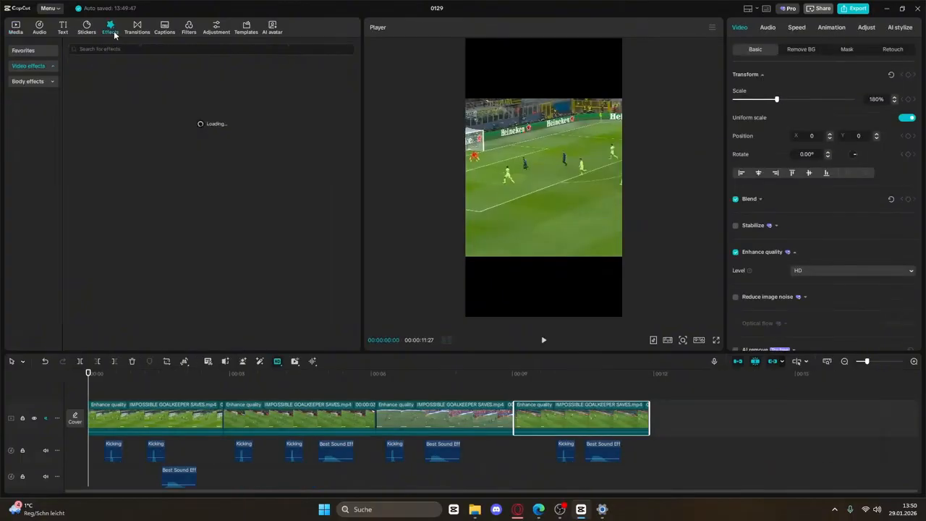
Add the 4K filter and stretch it across the whole video
click(14, 29)
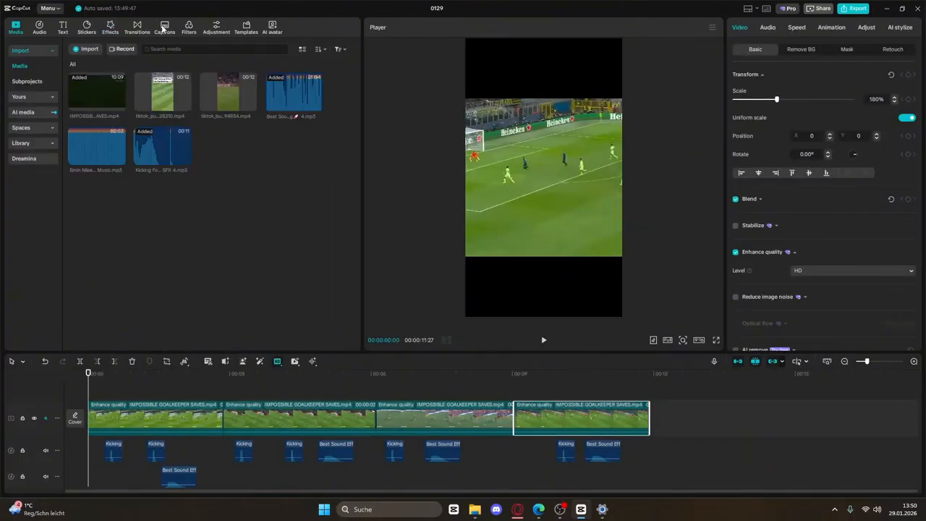
click(189, 29)
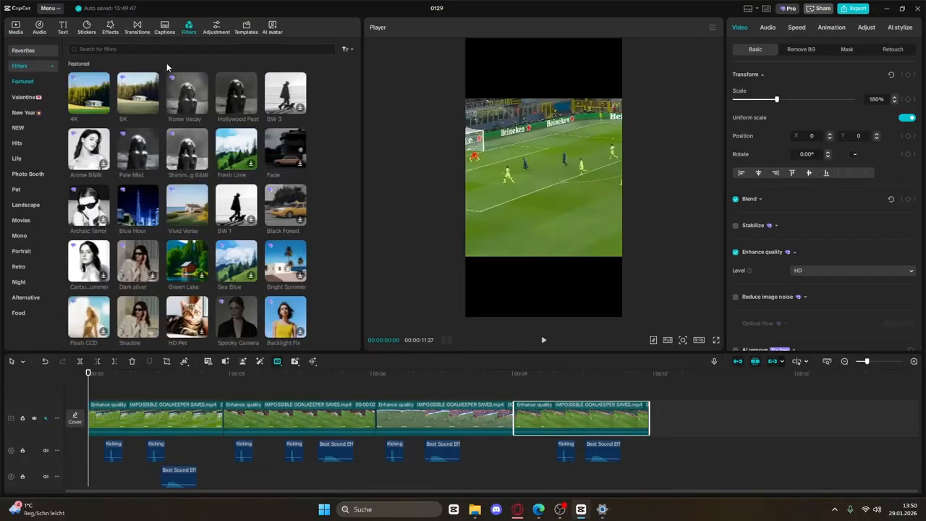
click(105, 107)
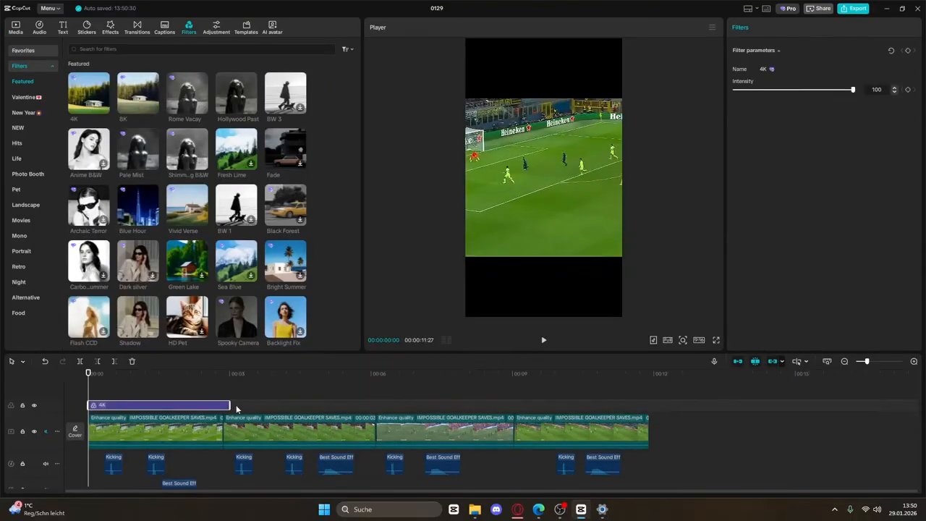
drag(438, 402, 649, 404)
Duplicate the clips onto a track above, aligned to the video start
click(434, 430)
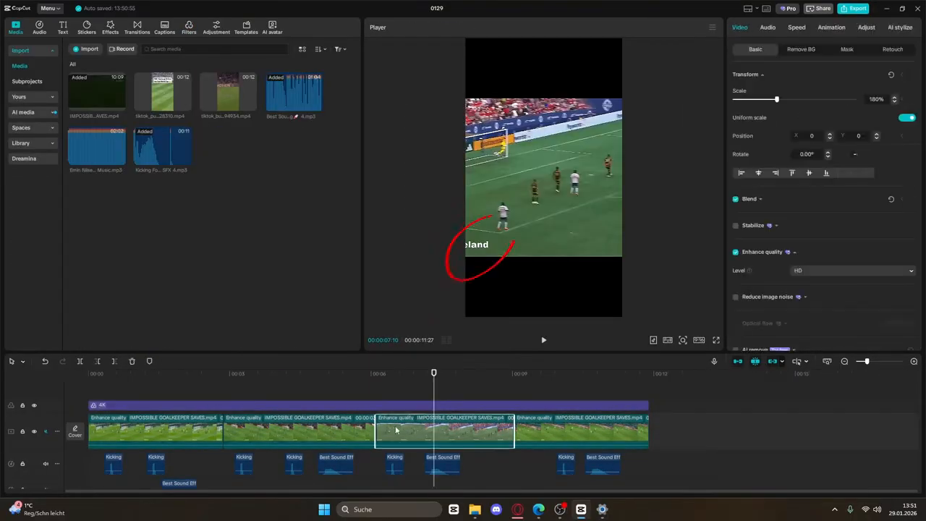
key(ctrl+c)
key(ctrl+v)
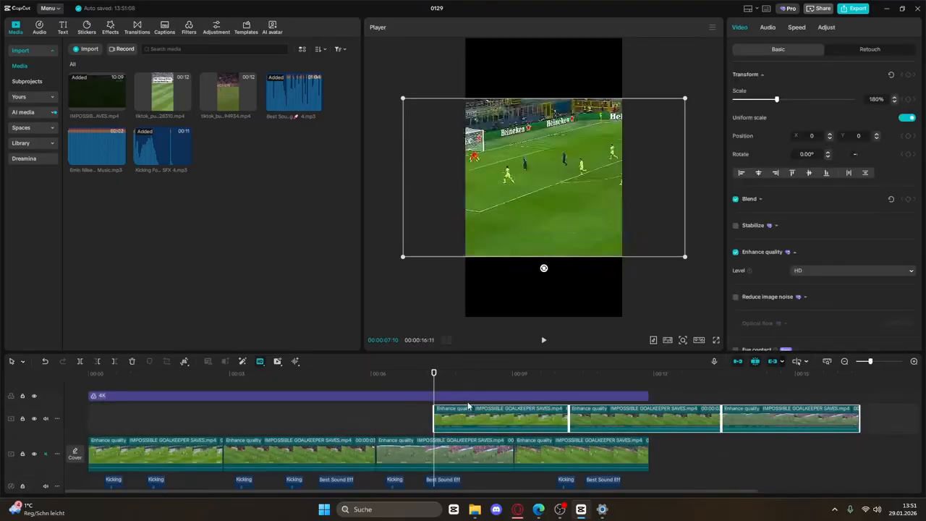
drag(272, 430, 35, 420)
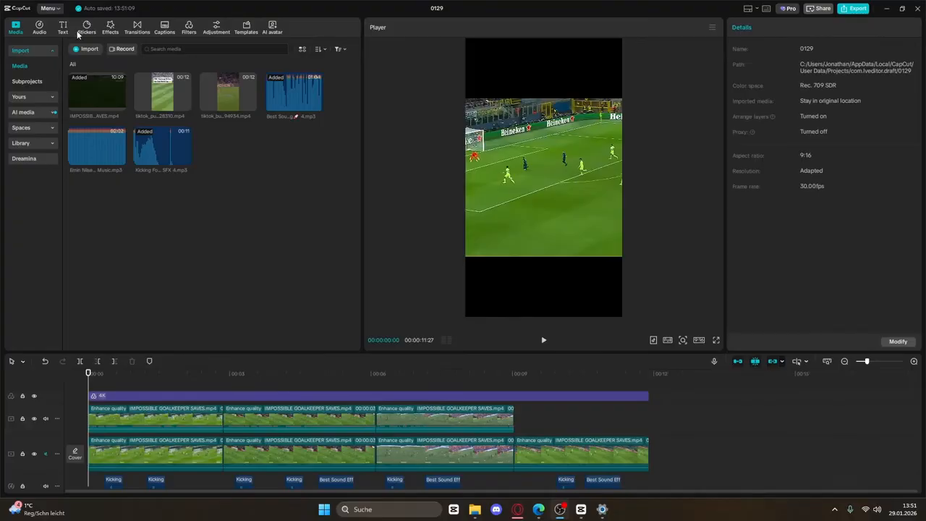
Apply Blur to the first upper clip, masked by a 358×61 rectangle moved lower-left
click(110, 27)
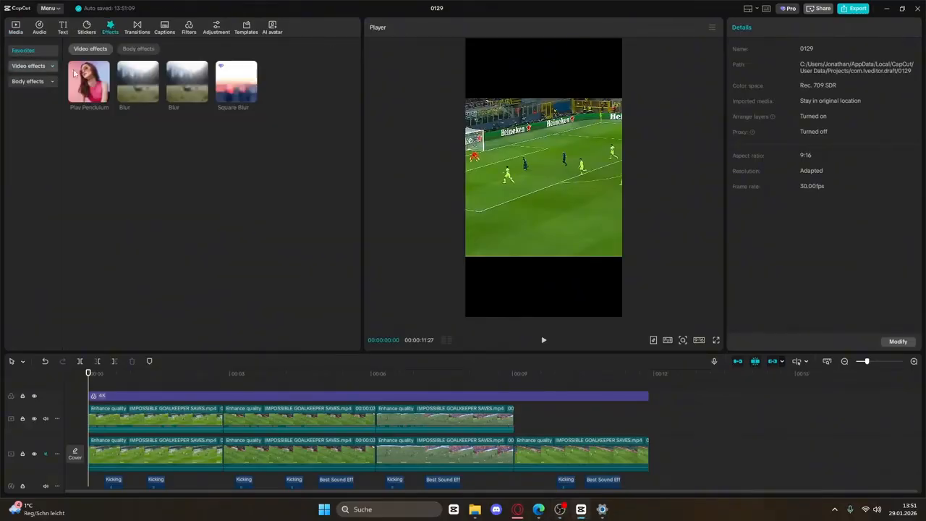
drag(185, 418, 187, 419)
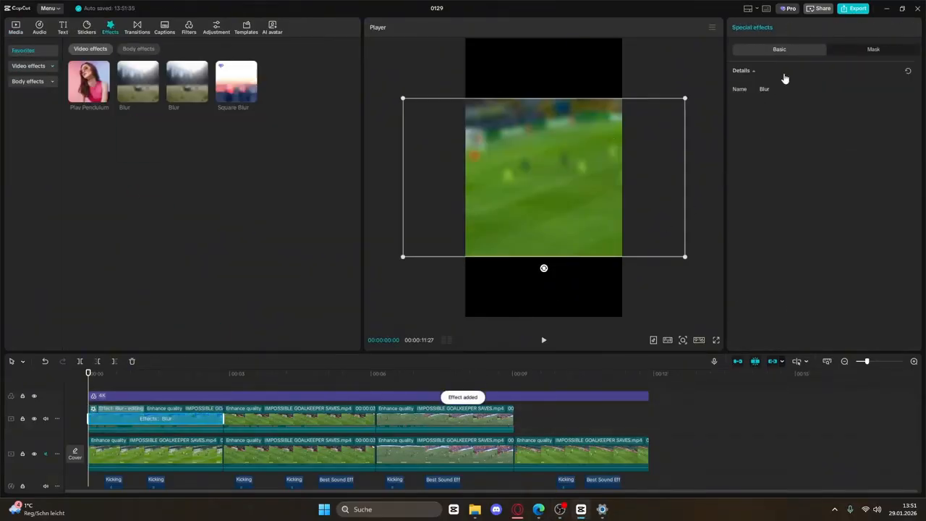
click(867, 48)
click(757, 87)
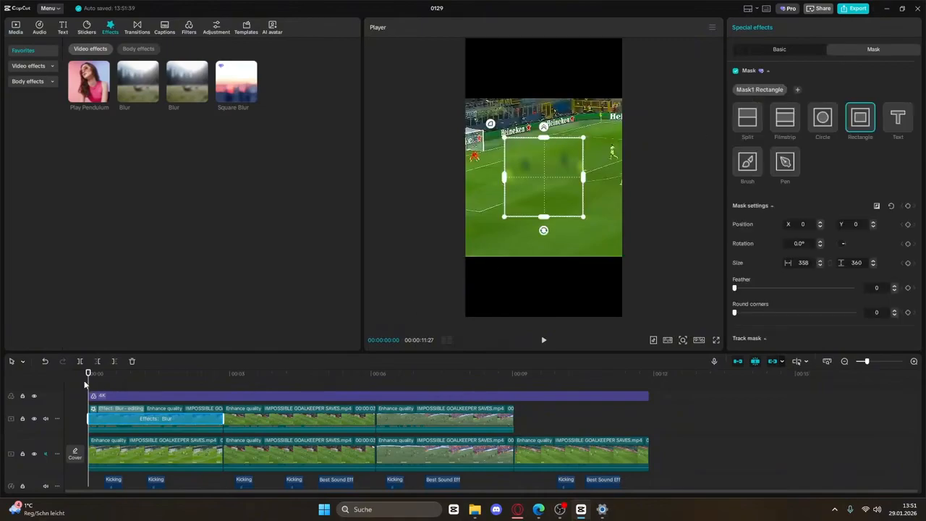
drag(94, 384, 123, 387)
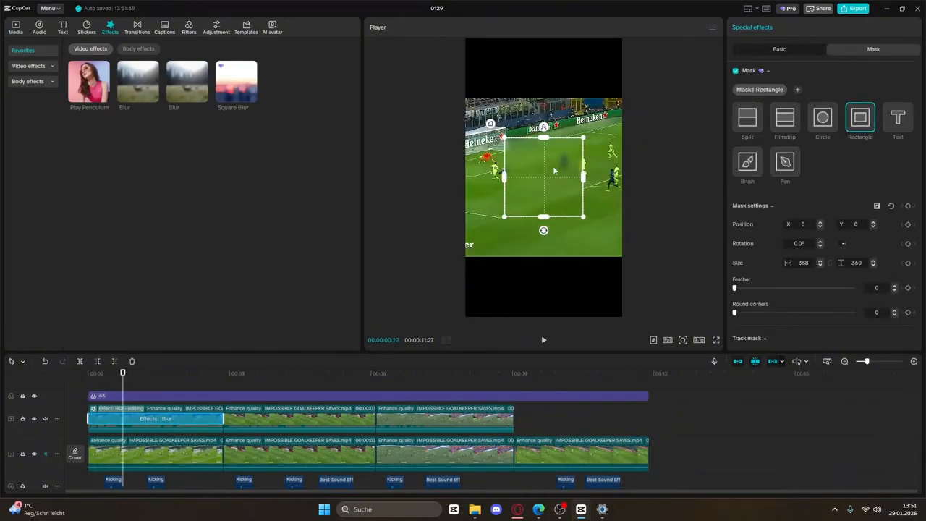
drag(554, 171, 448, 247)
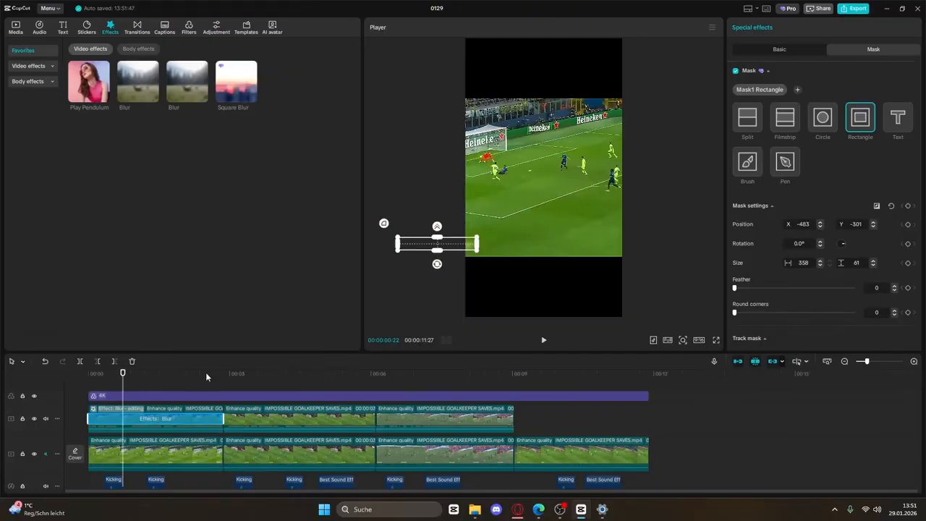
drag(206, 374, 139, 376)
Add a 'Normal Goalkeeper...' text clip and move it near the top of the frame
click(103, 79)
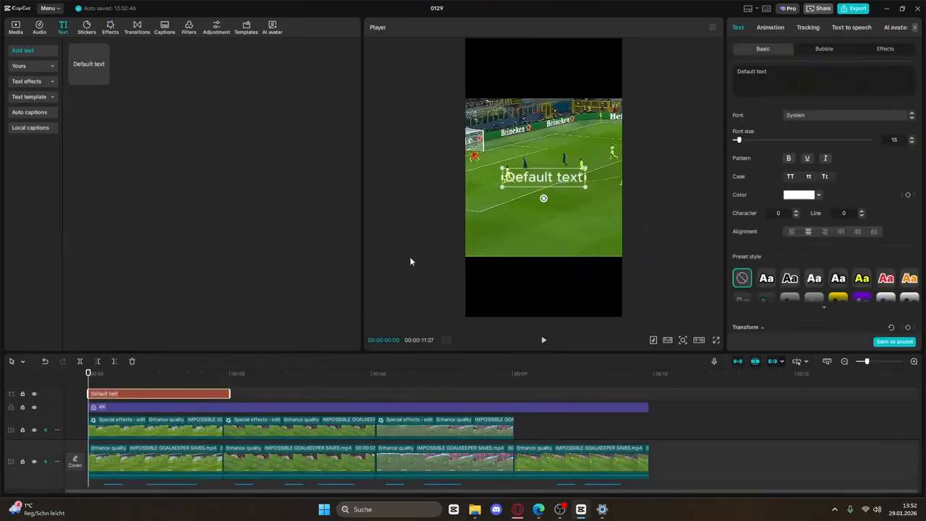
text(Normalk)
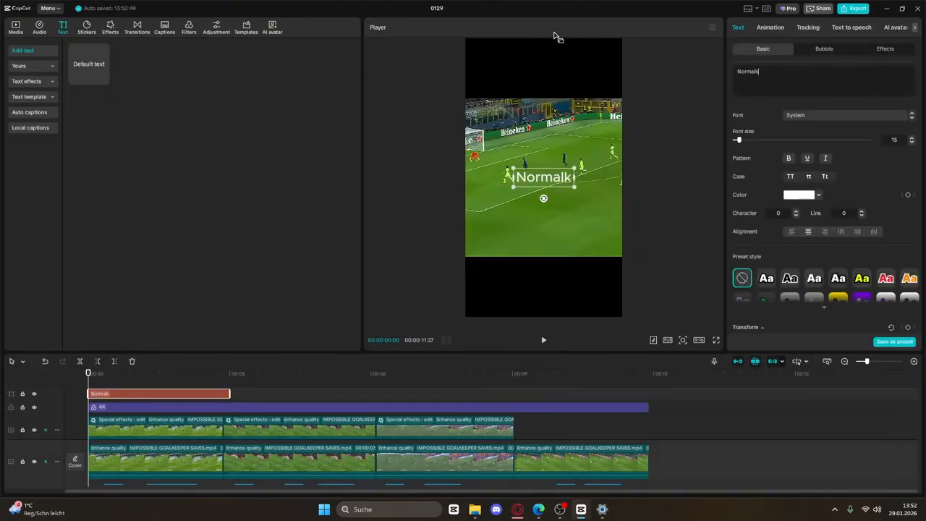
key(BackSpace)
text(Goal)
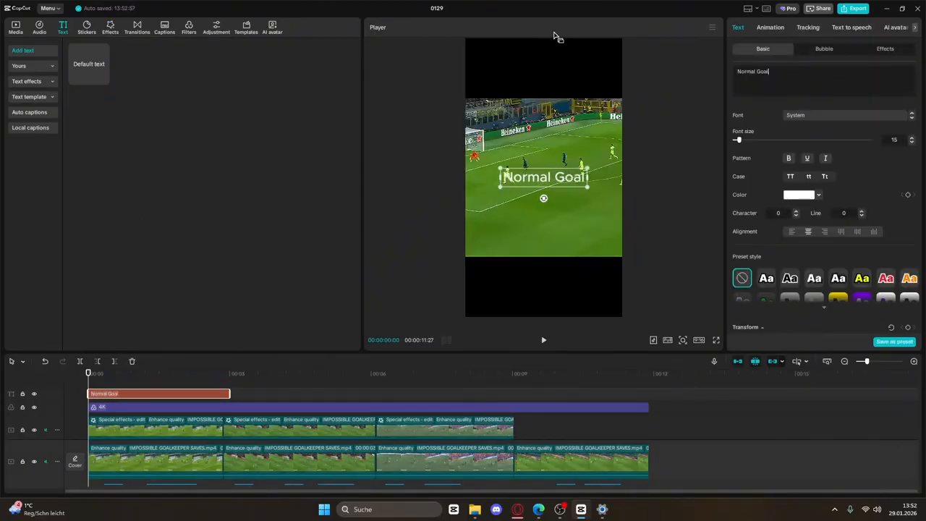
text(keeper...)
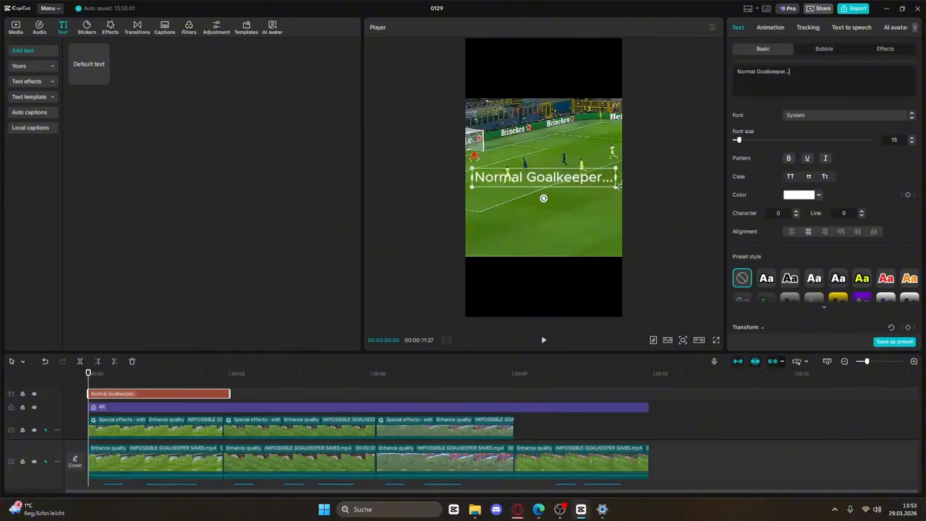
drag(599, 171, 571, 112)
Set the title font to Montserrat with a Typing cursor in-animation
click(846, 115)
click(843, 279)
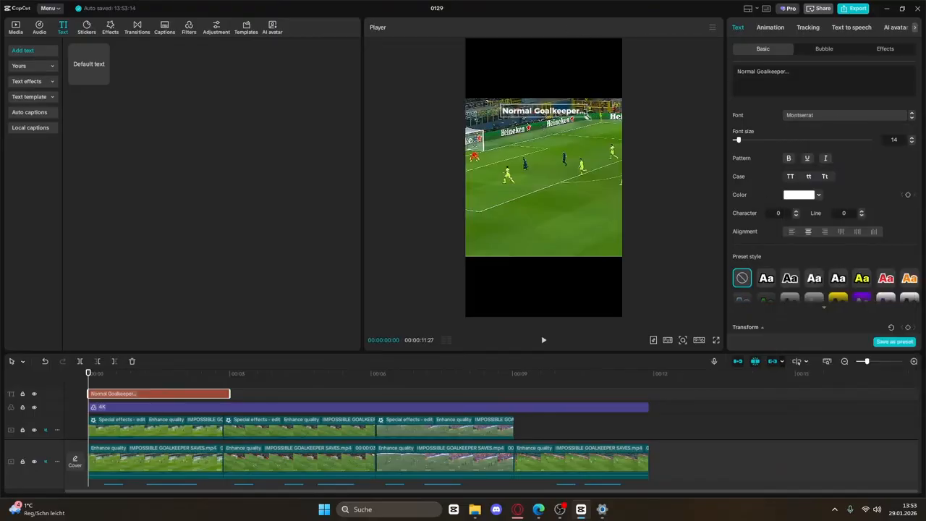
click(771, 29)
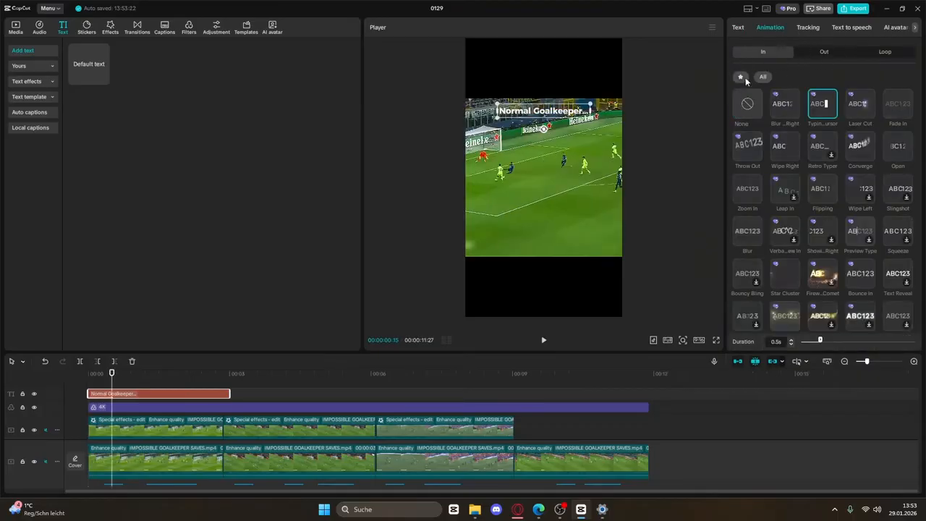
click(744, 78)
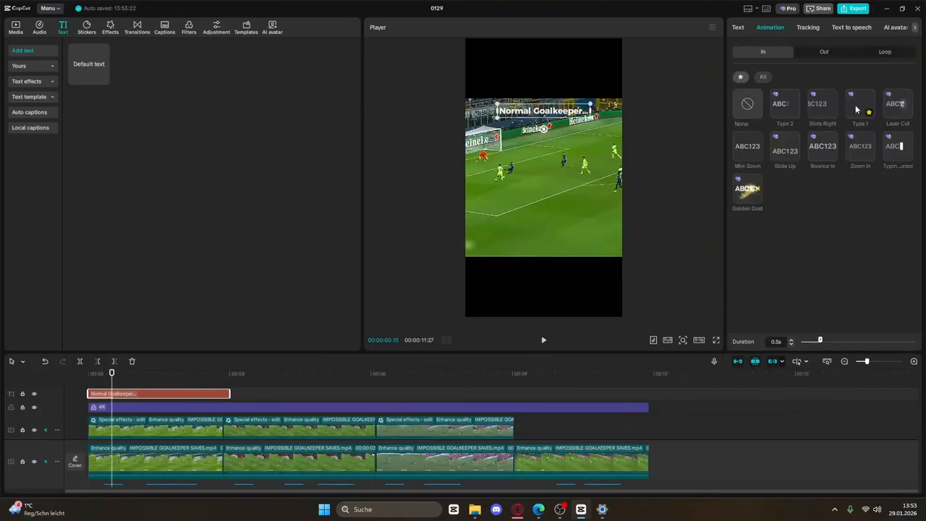
click(898, 149)
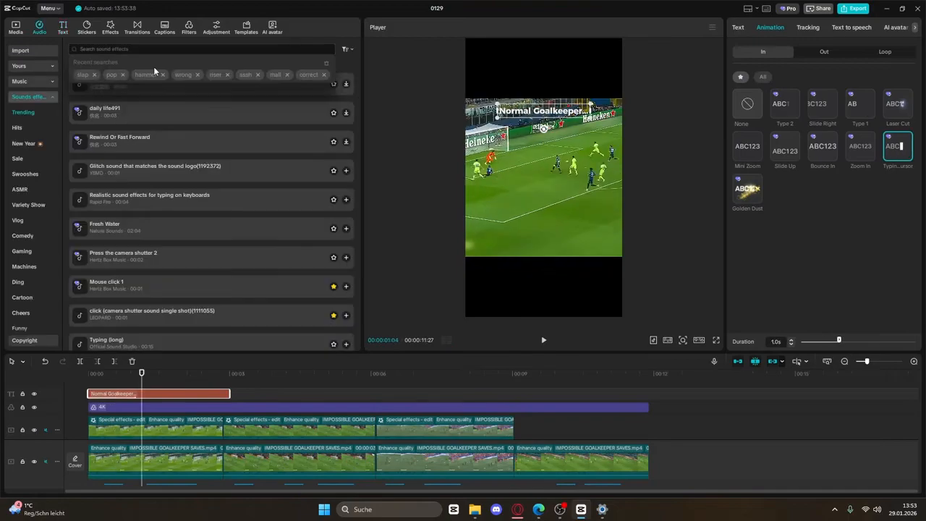
Search sound effects for 'keyboard' and add 'PC keyboard input fast' to the timeline
text(key)
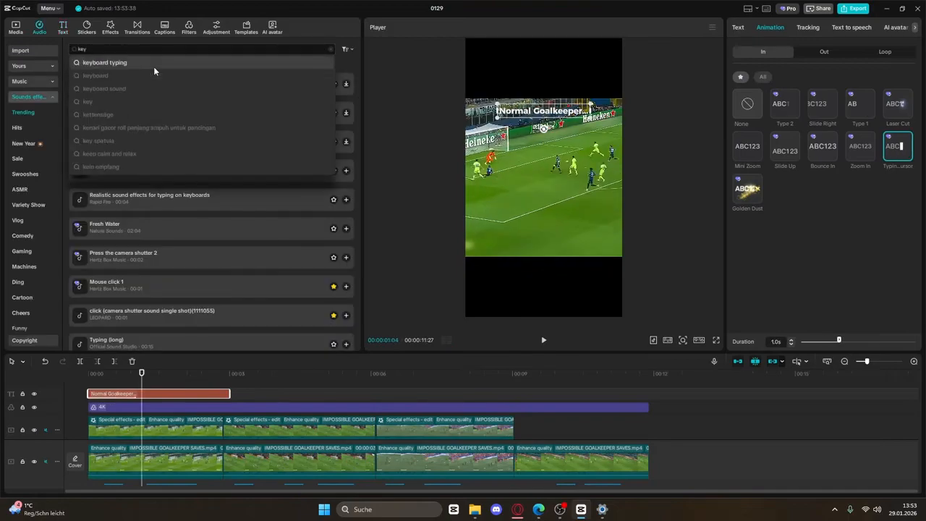
text(board)
key(Return)
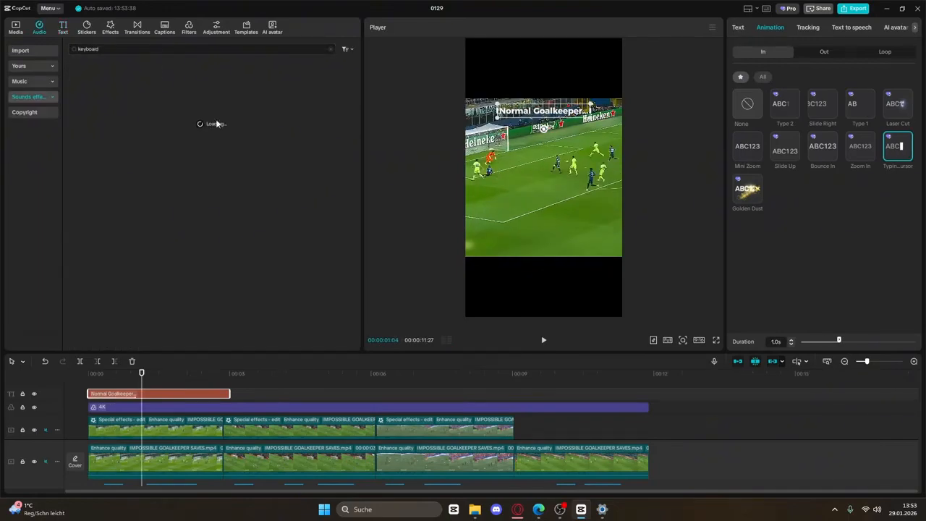
click(152, 215)
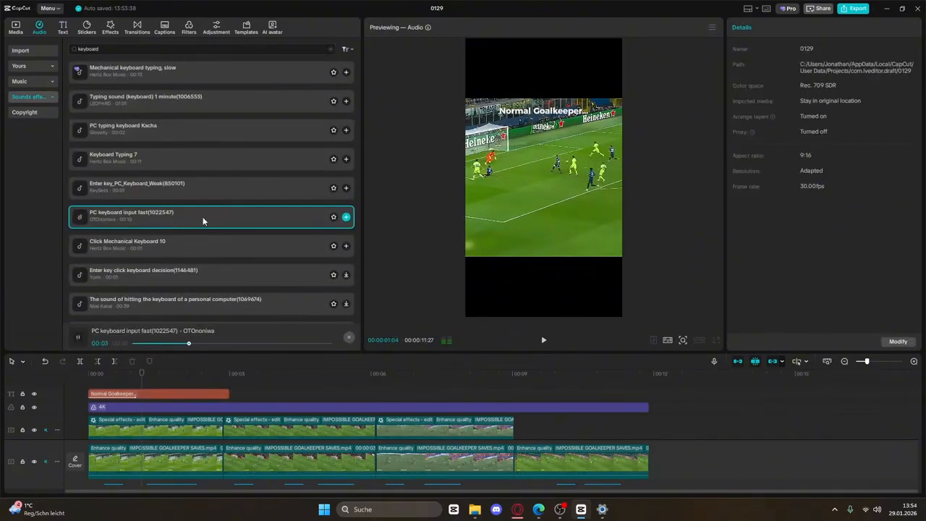
click(346, 217)
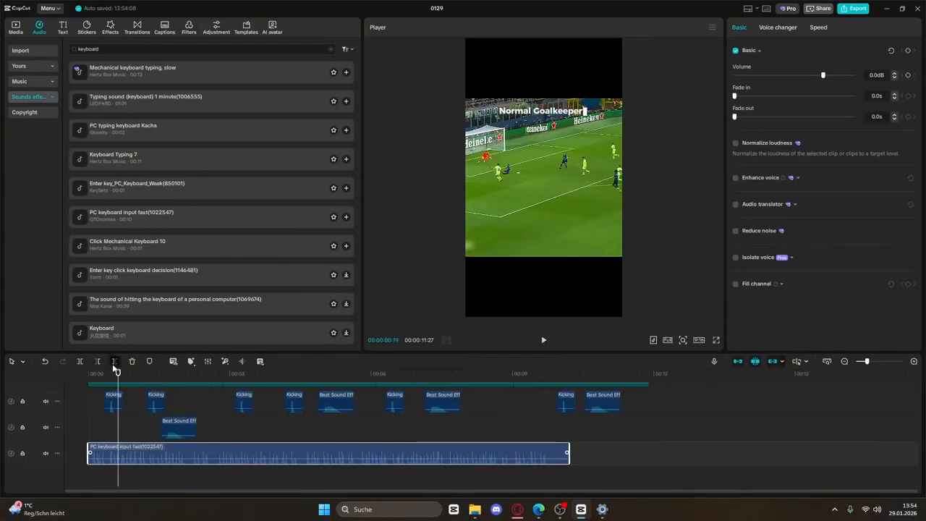
Cut the keyboard sound short at the playhead and lower its volume to -5.5dB
click(114, 362)
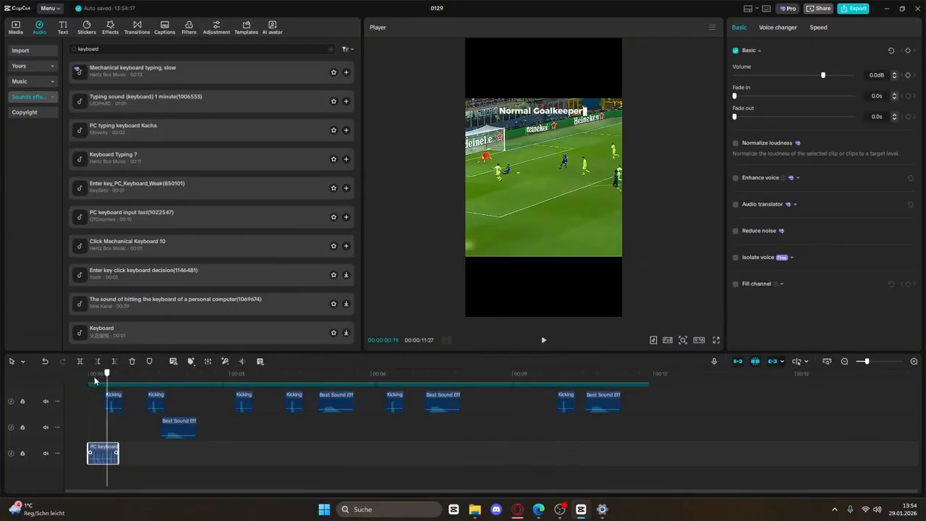
click(543, 340)
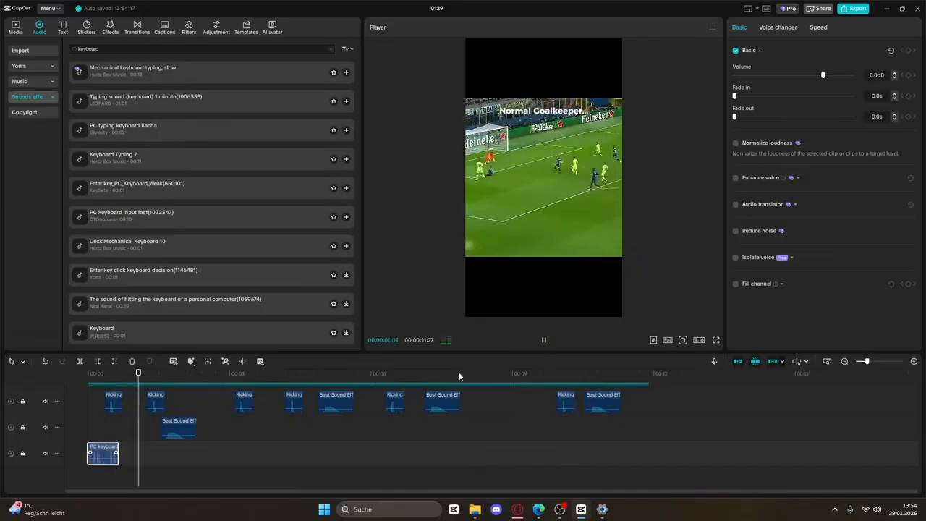
key(space)
drag(812, 79, 816, 76)
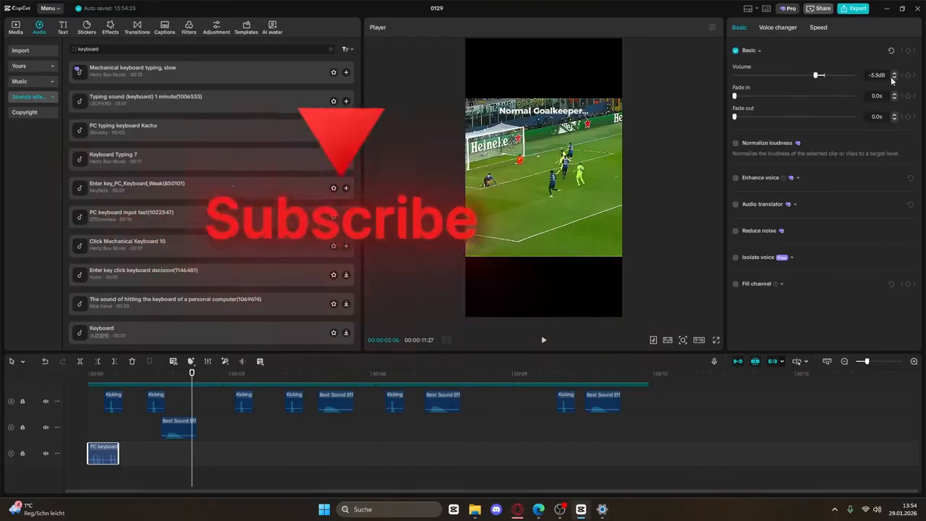
scroll(110, 388, up, 3)
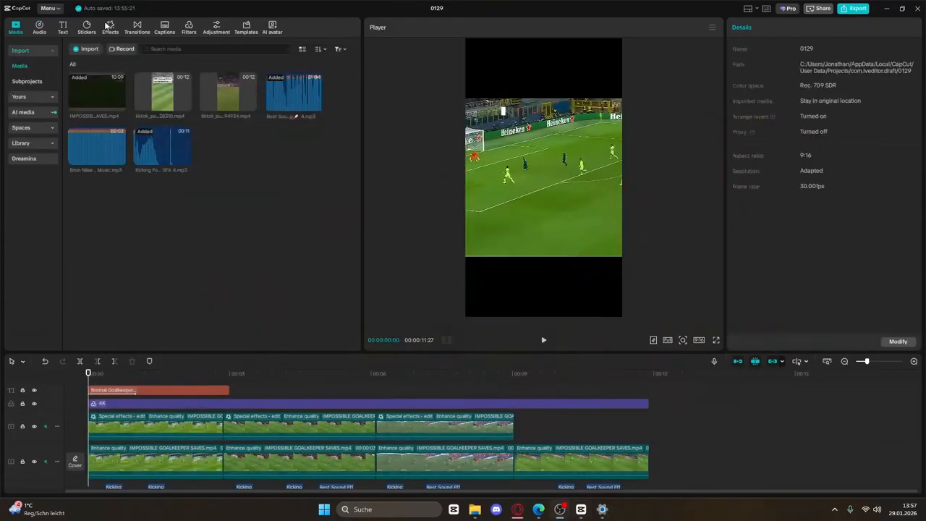
Search the stickers for 'triangle' and add the red triangle sticker
click(94, 27)
click(112, 48)
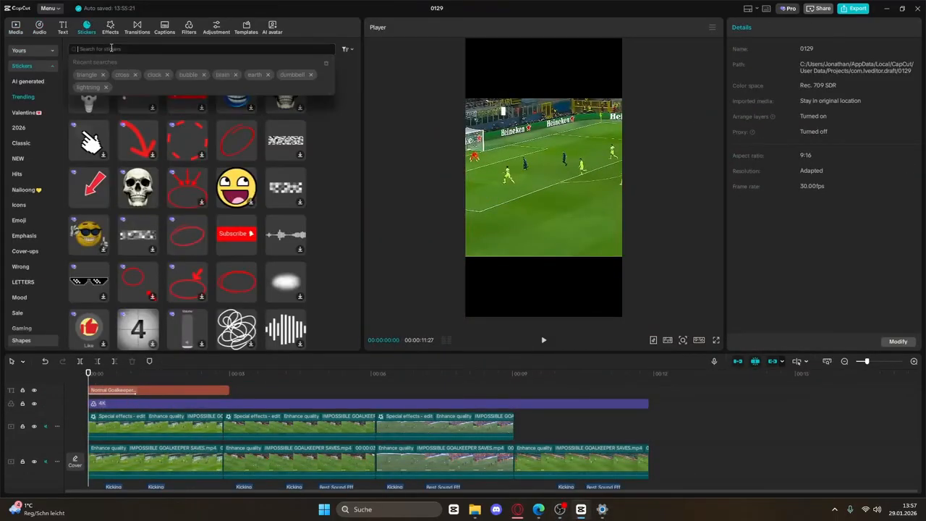
click(86, 74)
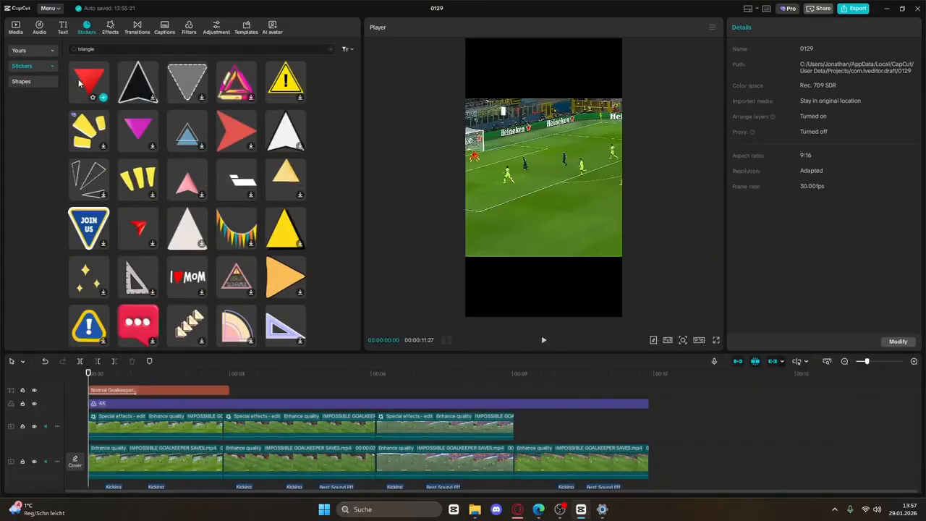
click(103, 97)
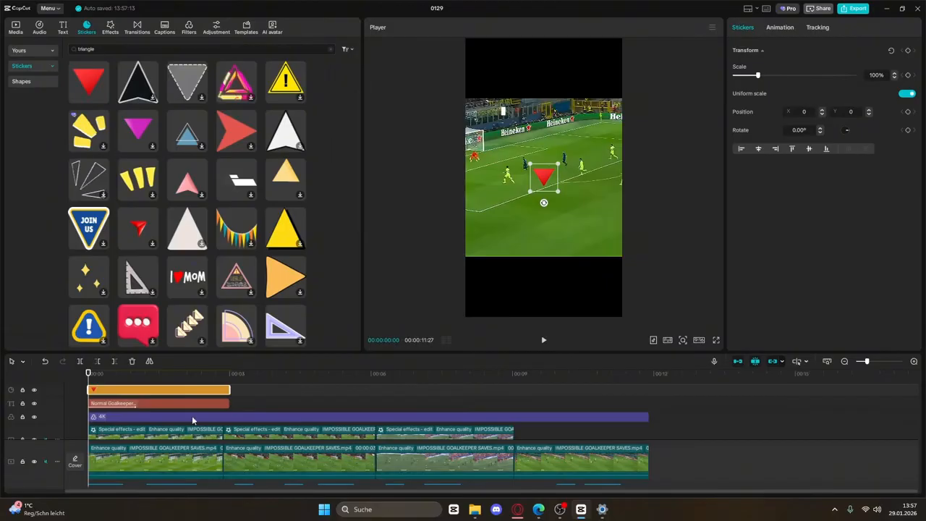
Add a 'Sommer' text label at font size 12 and move it toward the upper left
scroll(214, 459, up, 2)
click(64, 29)
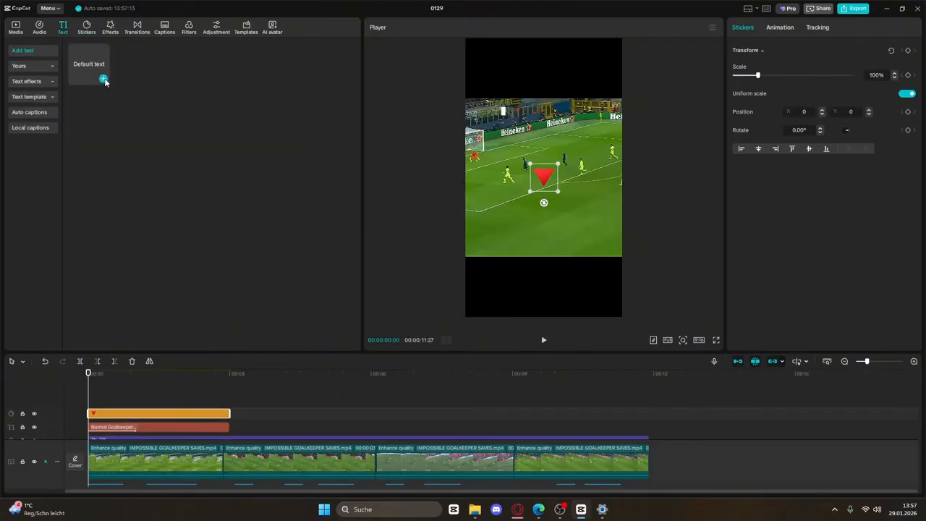
click(104, 80)
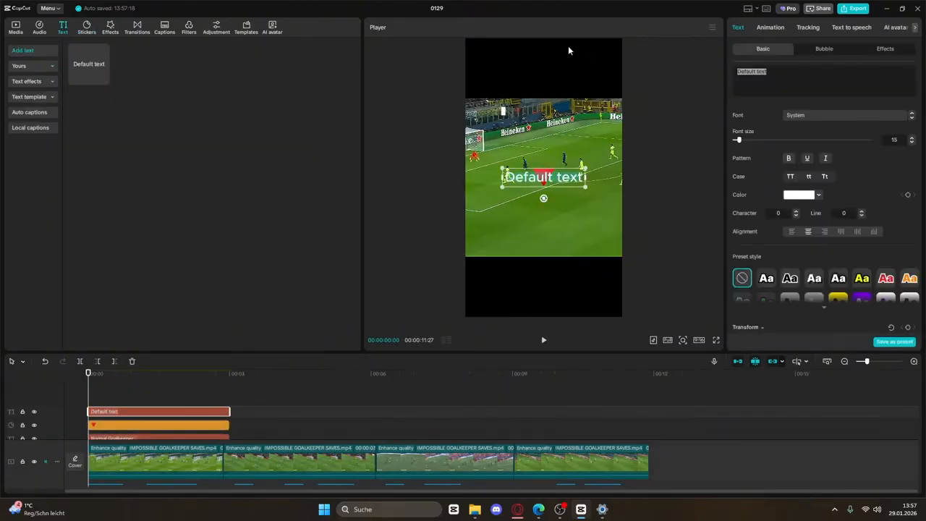
text(Sommer)
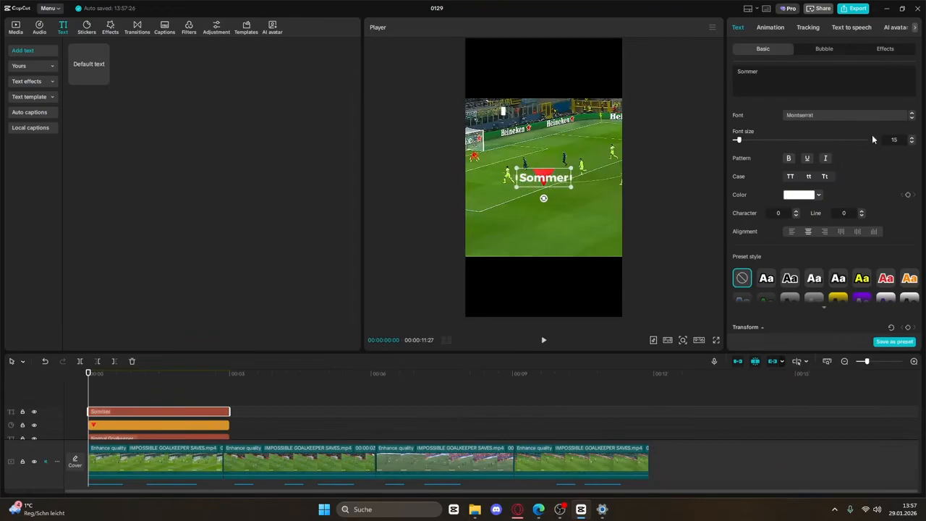
click(912, 143)
click(911, 143)
click(912, 142)
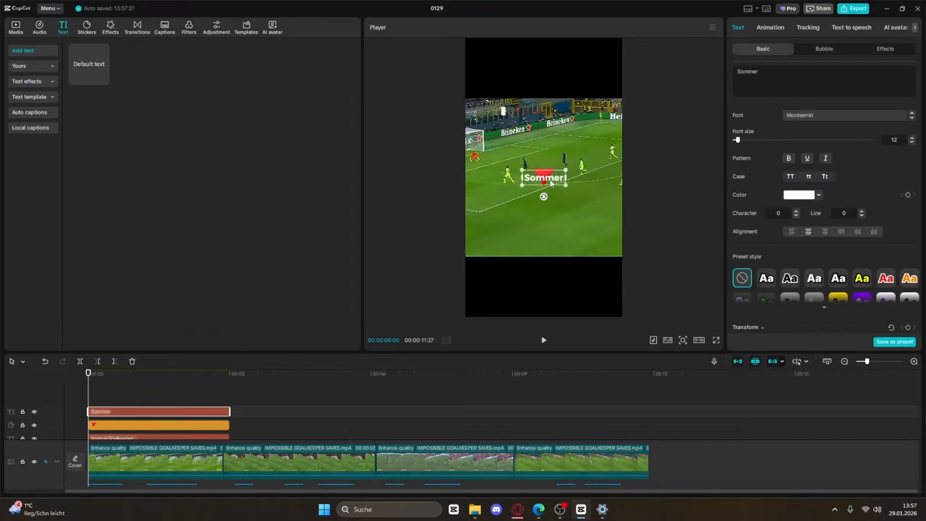
drag(551, 183, 501, 134)
Color the label red (D20C0C) with glow preset 2, then shrink the triangle to about a third
click(813, 194)
drag(864, 152, 871, 142)
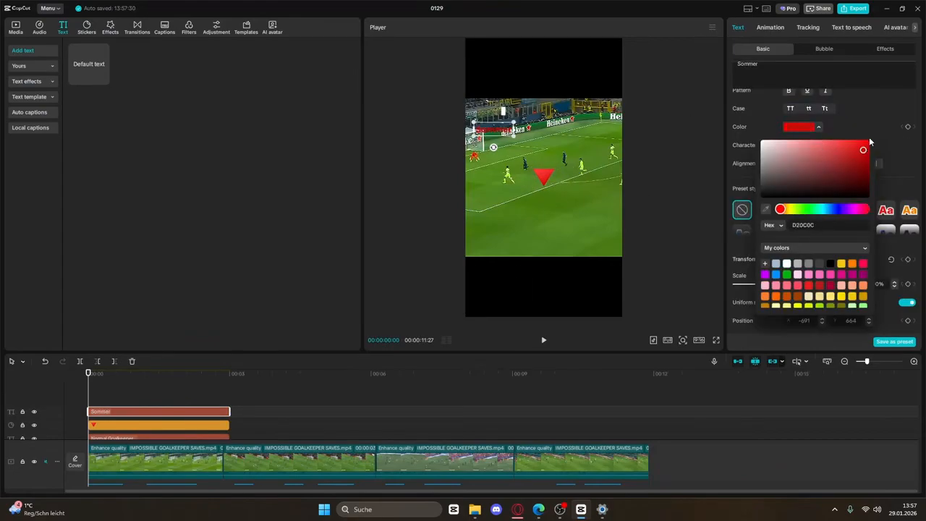
scroll(741, 271, down, 3)
click(736, 277)
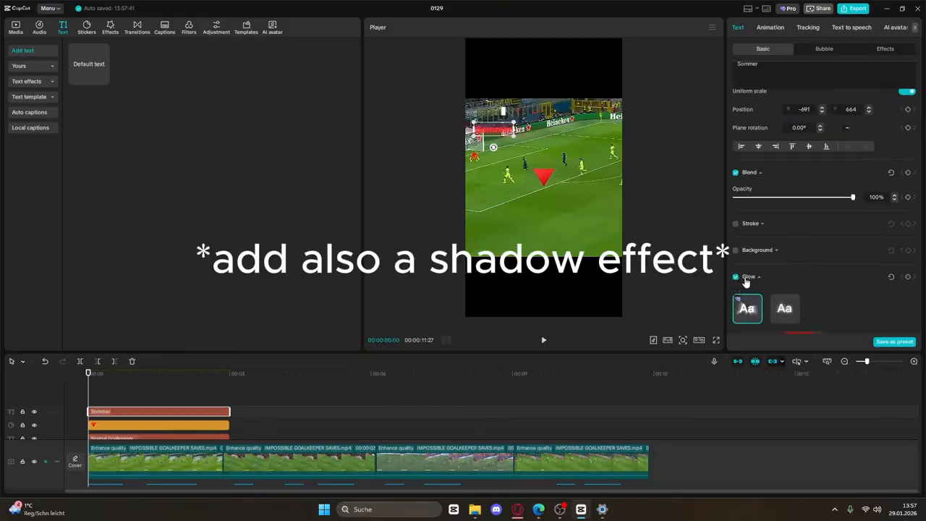
click(790, 311)
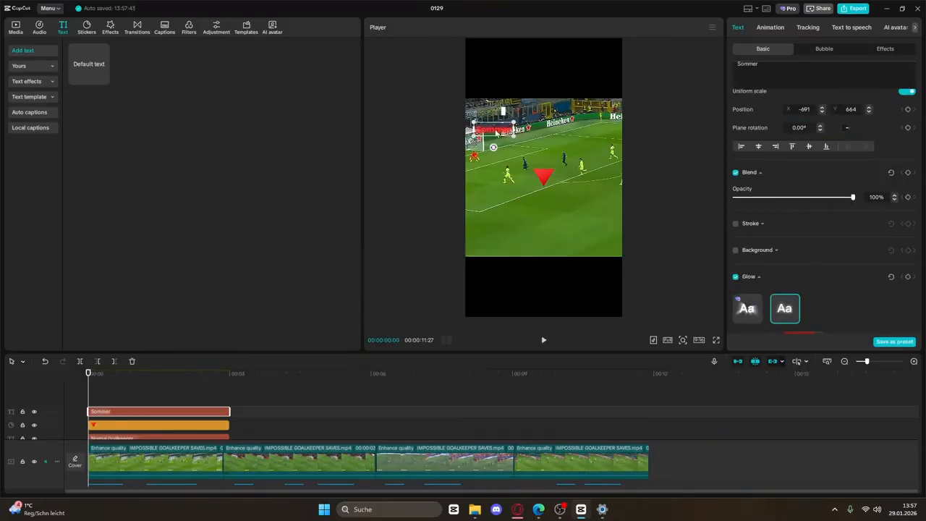
click(539, 179)
drag(562, 192, 550, 182)
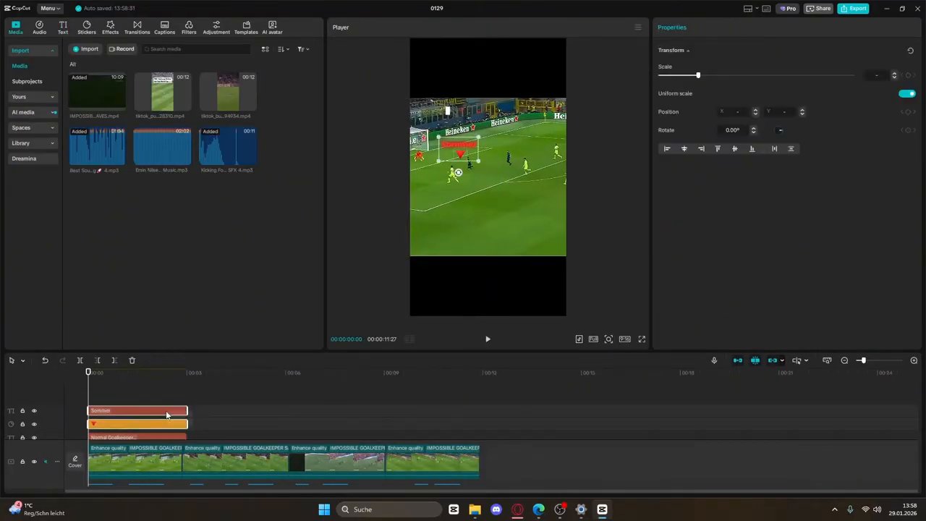
Reposition the Sommer label and triangle, then merge them into Compound clip1
drag(465, 157, 435, 150)
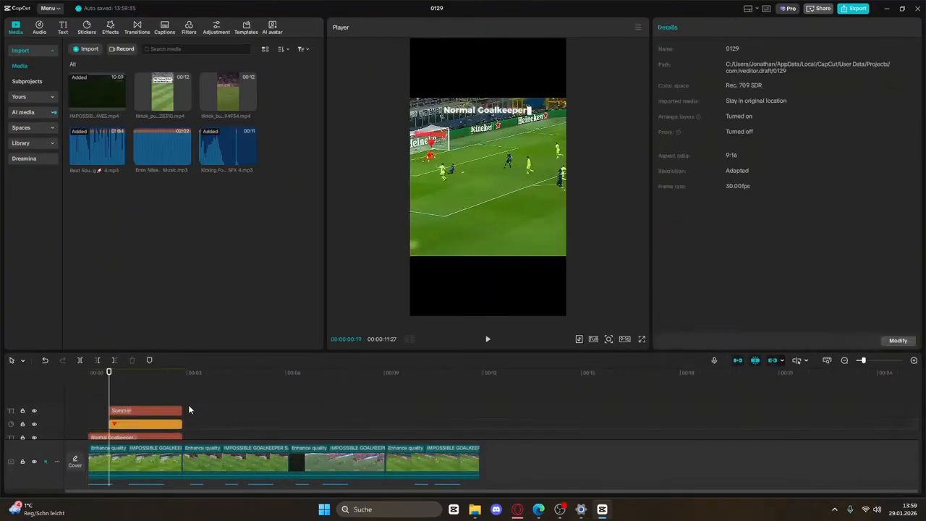
drag(189, 404, 178, 427)
right_click(178, 426)
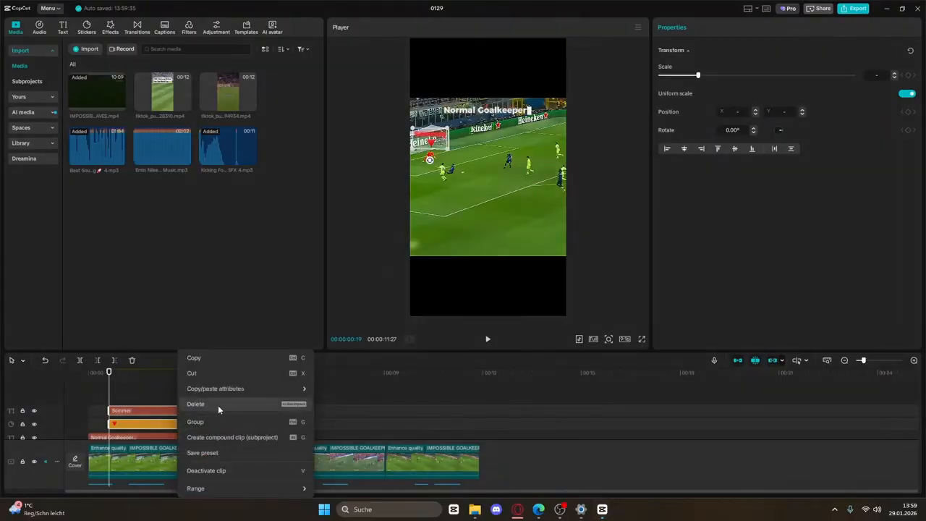
click(217, 436)
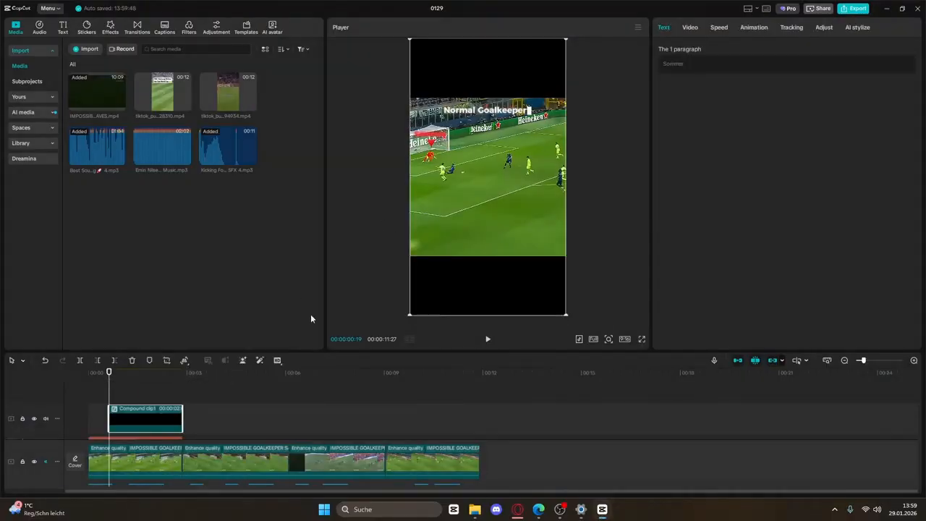
Set starting Transform keyframes and shift the overlay slightly right ten frames later
click(689, 29)
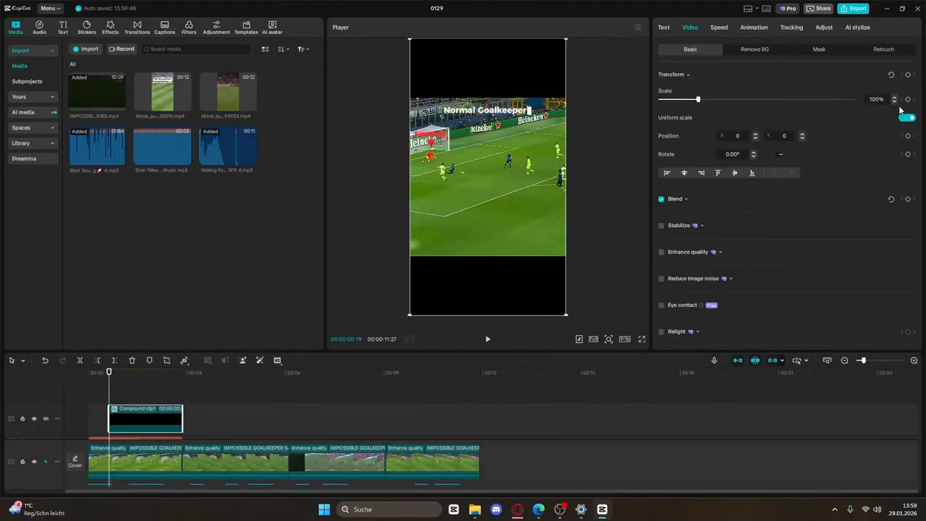
click(908, 74)
drag(110, 386, 120, 385)
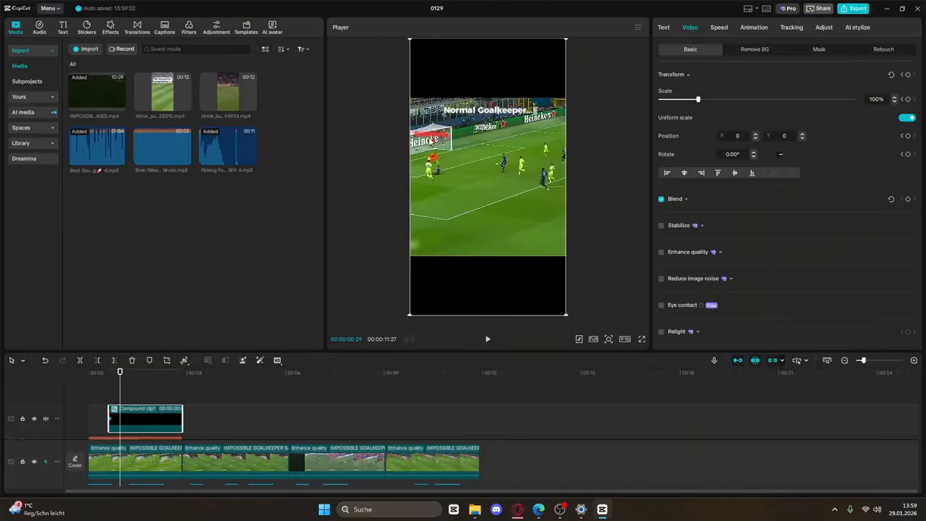
drag(431, 141, 457, 151)
Keyframe the overlay further right to X 290 at the next point, then play back the slide
click(488, 339)
click(487, 340)
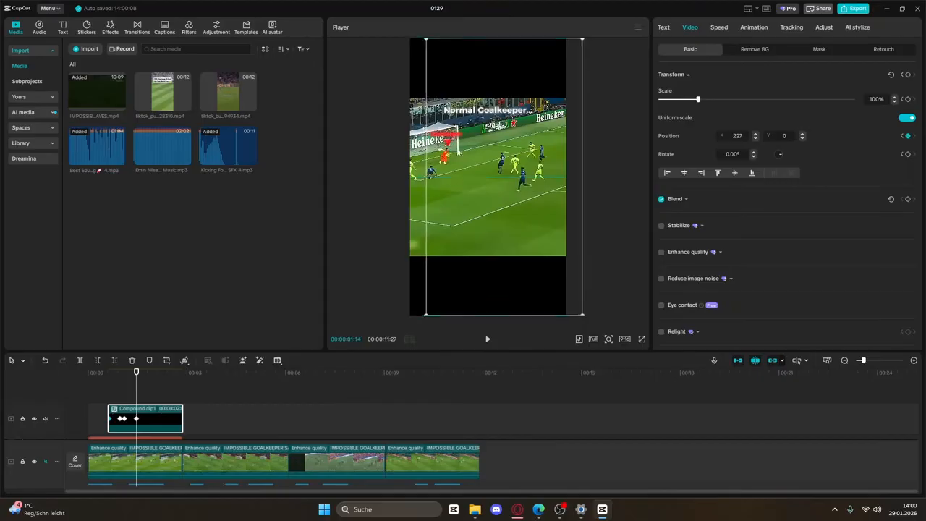
click(491, 340)
click(490, 340)
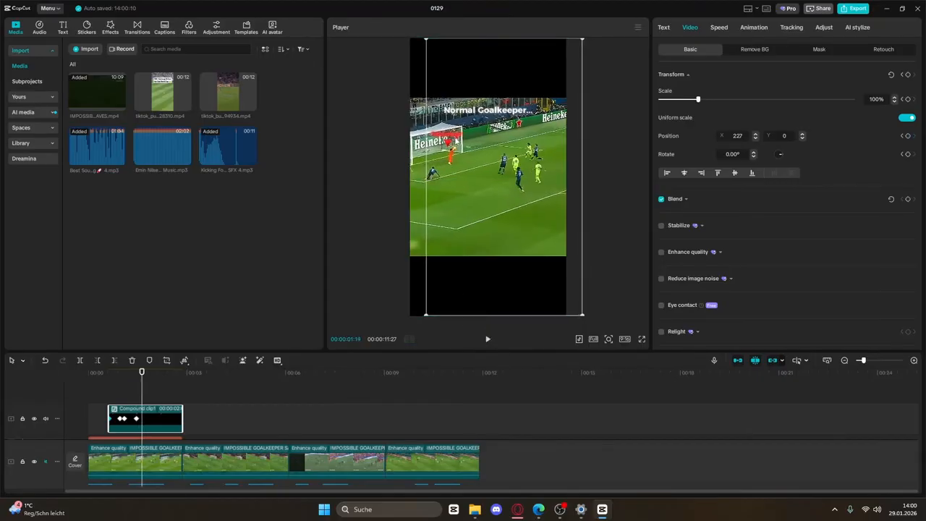
drag(455, 138, 459, 138)
click(486, 340)
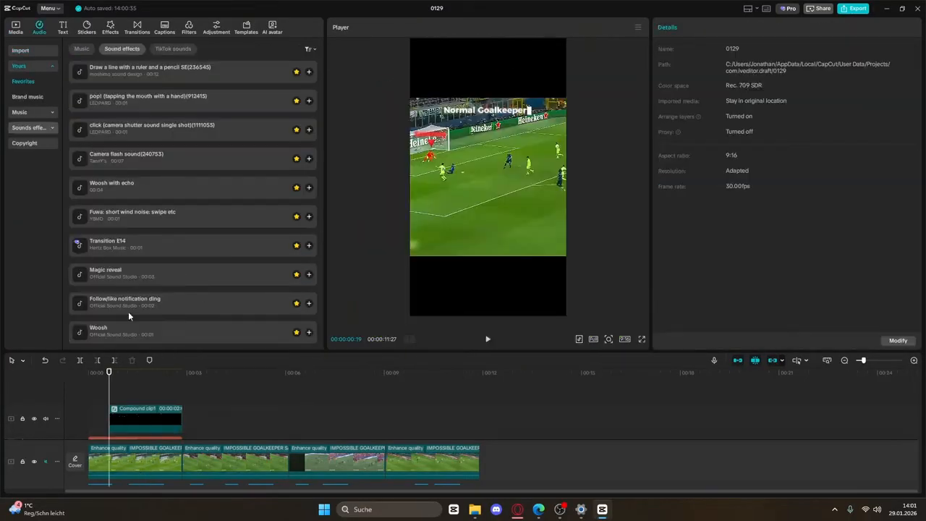
click(143, 309)
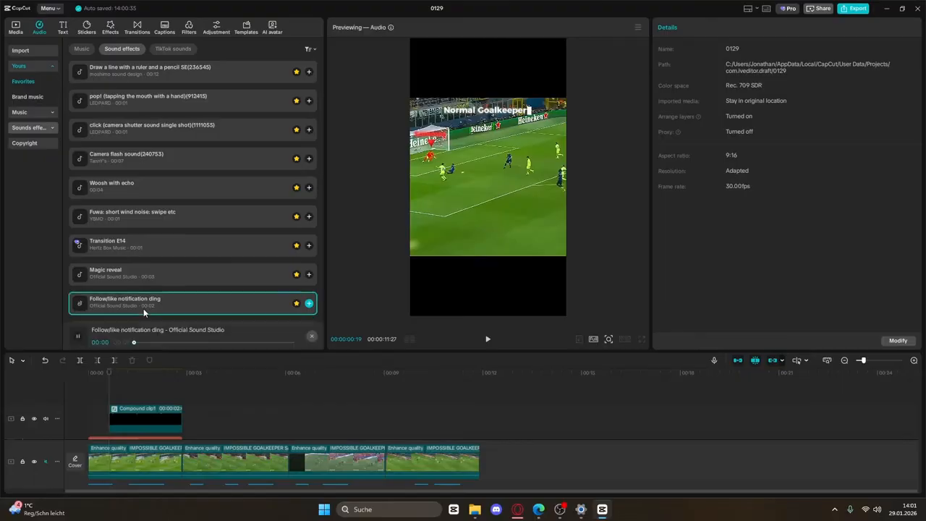
Add the 'Follow/like notification ding' sound effect and drag it into place after the keyboard sound
click(308, 304)
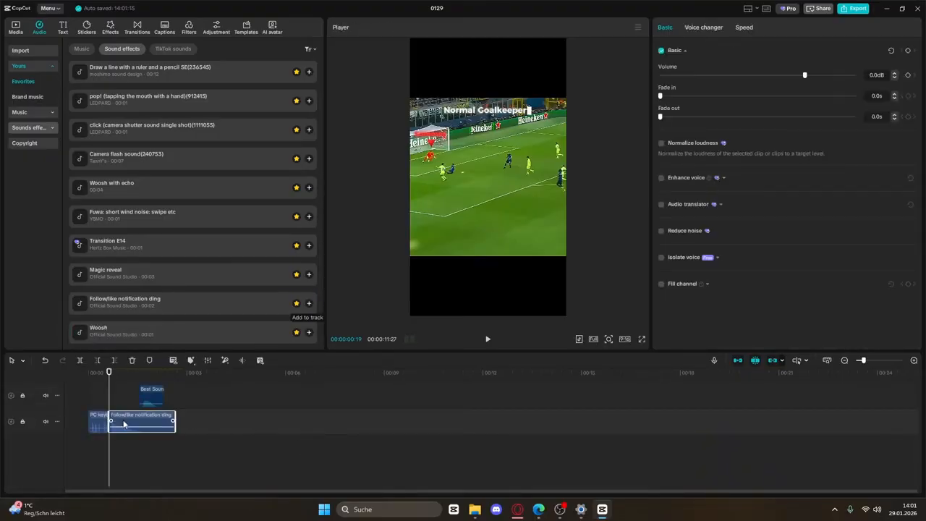
drag(123, 424, 140, 472)
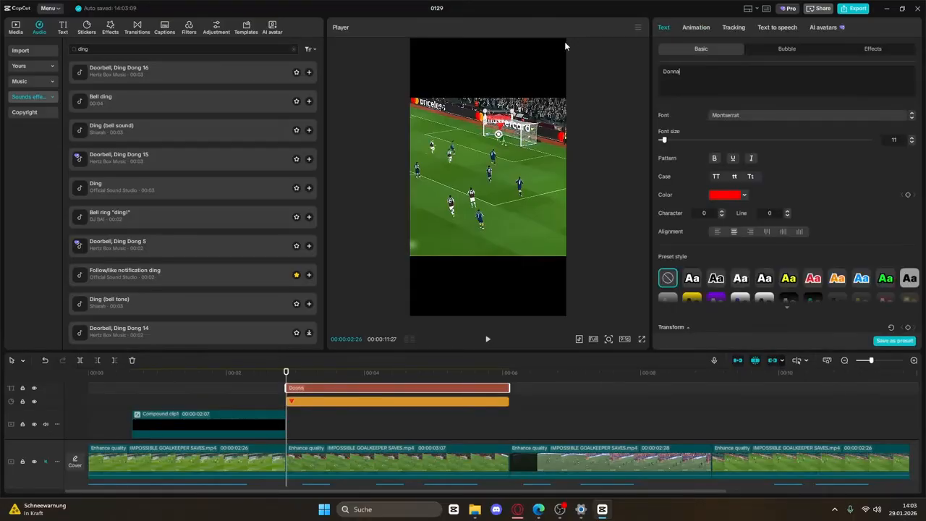
Finish the 'Donnarumma' label and merge it with its triangle into a compound clip on Compound clip1's track
text(rumma)
click(492, 401)
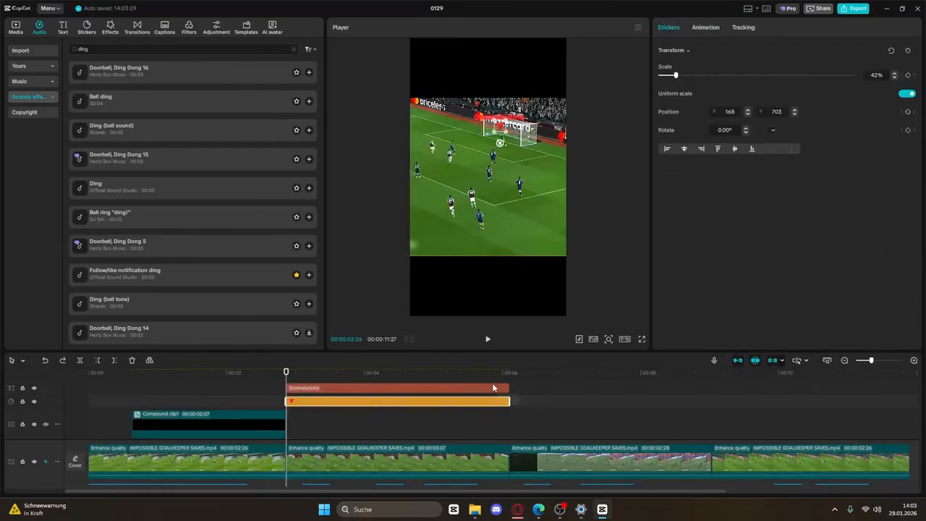
ctrl+click(492, 388)
right_click(499, 385)
click(533, 437)
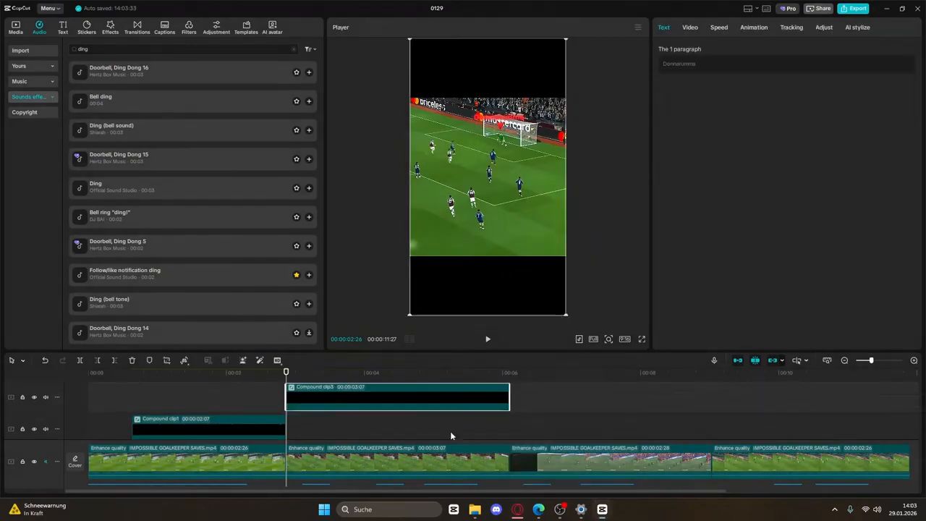
mouse_move(326, 402)
mouse_down()
mouse_move(331, 420)
mouse_move(327, 412)
mouse_up()
Keyframe the Donnarumma label's position, shifting it right and down as playback advances
click(689, 29)
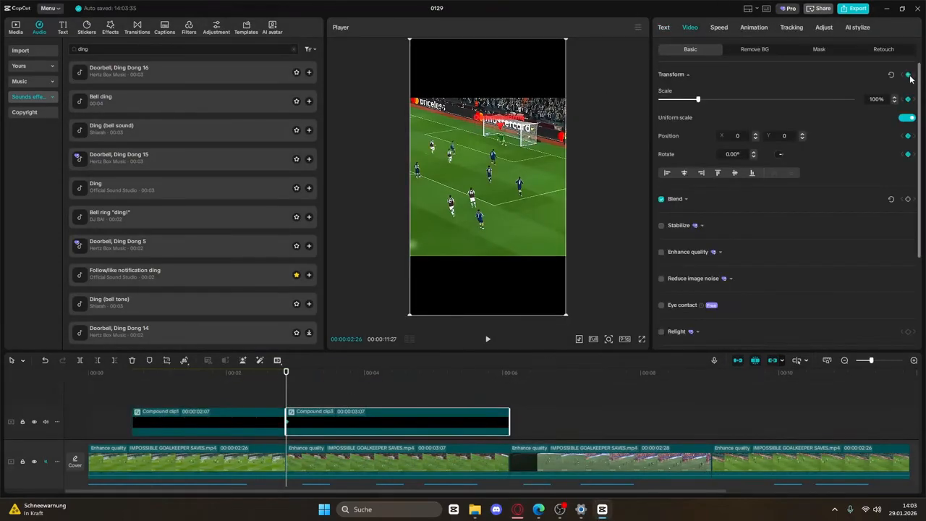
click(505, 124)
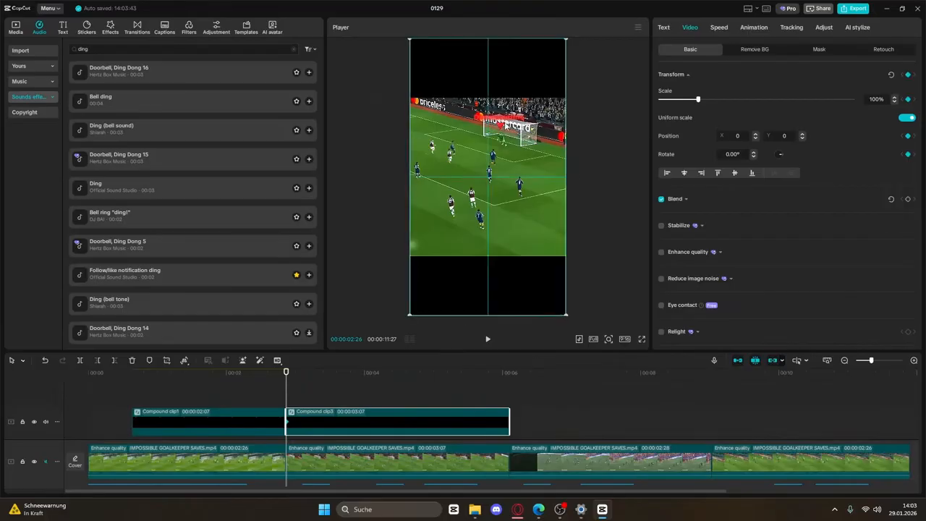
click(486, 337)
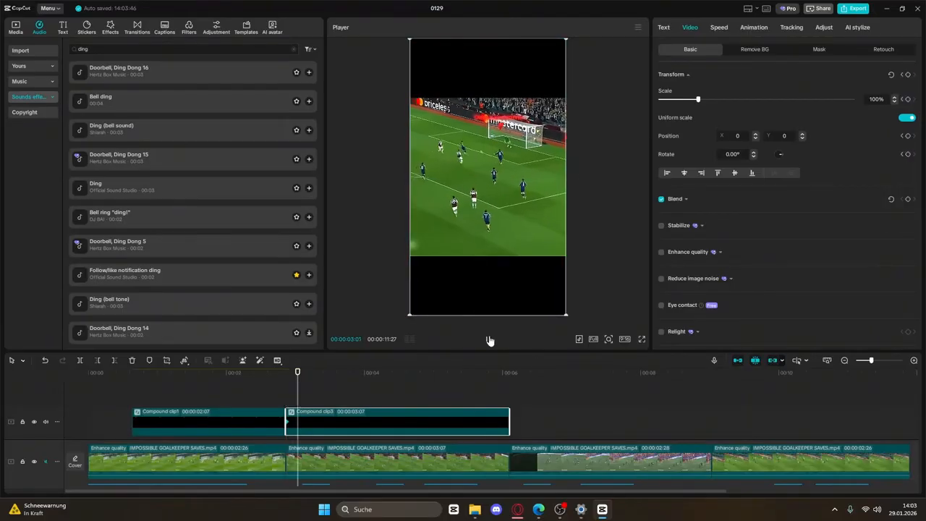
drag(508, 130, 520, 133)
click(488, 342)
click(489, 341)
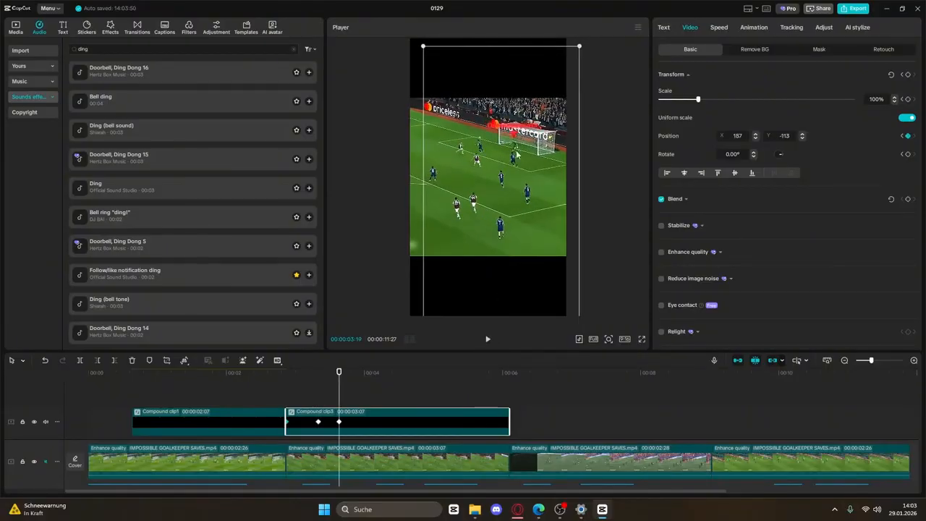
click(488, 340)
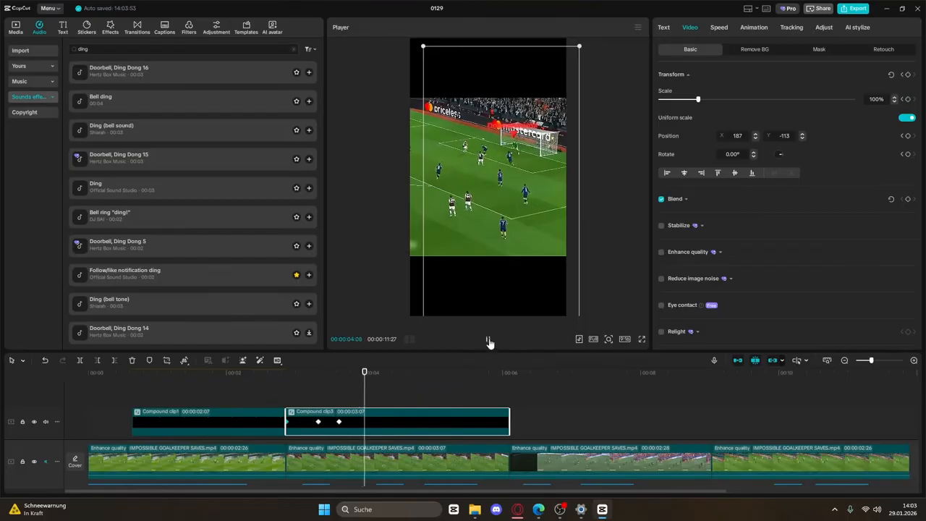
click(488, 339)
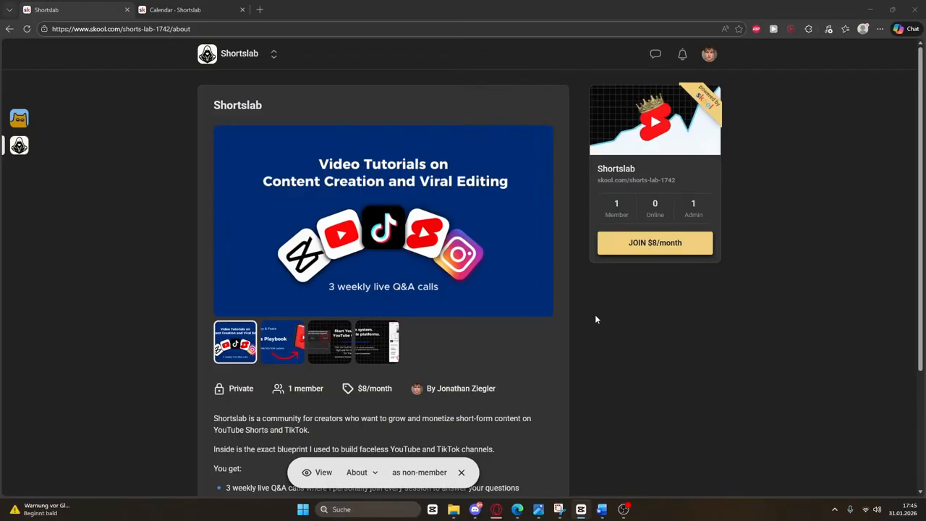
click(270, 352)
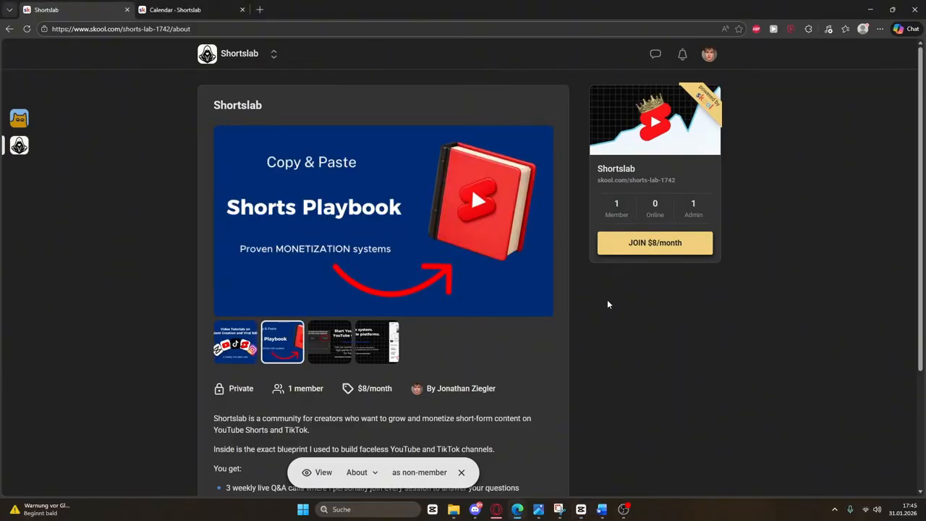
drag(625, 266, 724, 234)
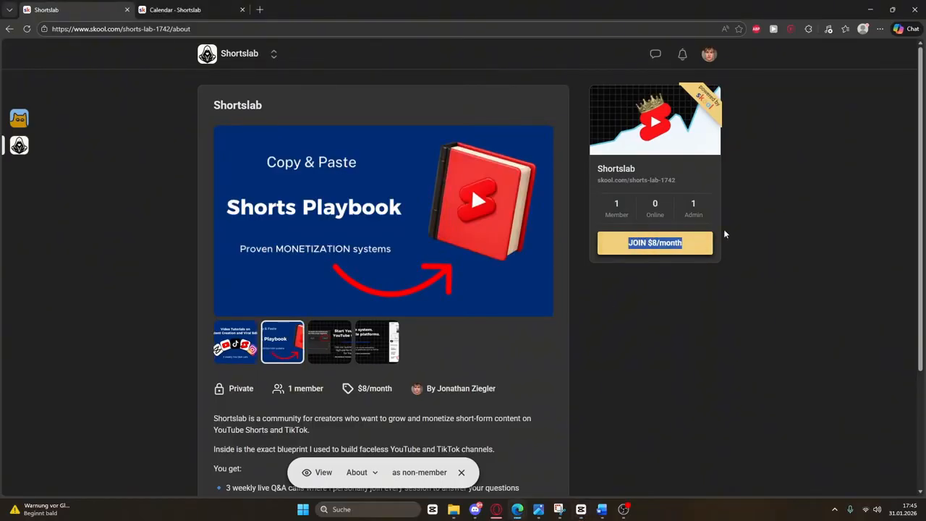
click(199, 10)
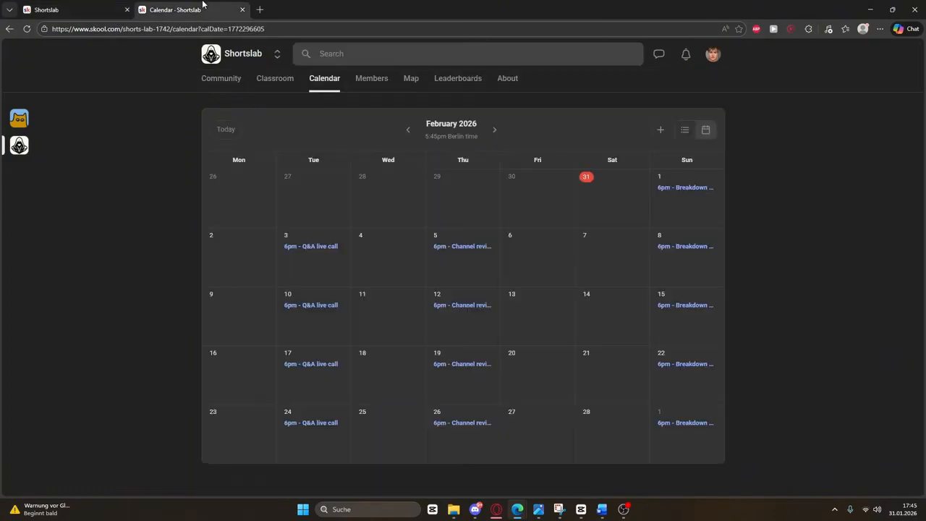
click(462, 247)
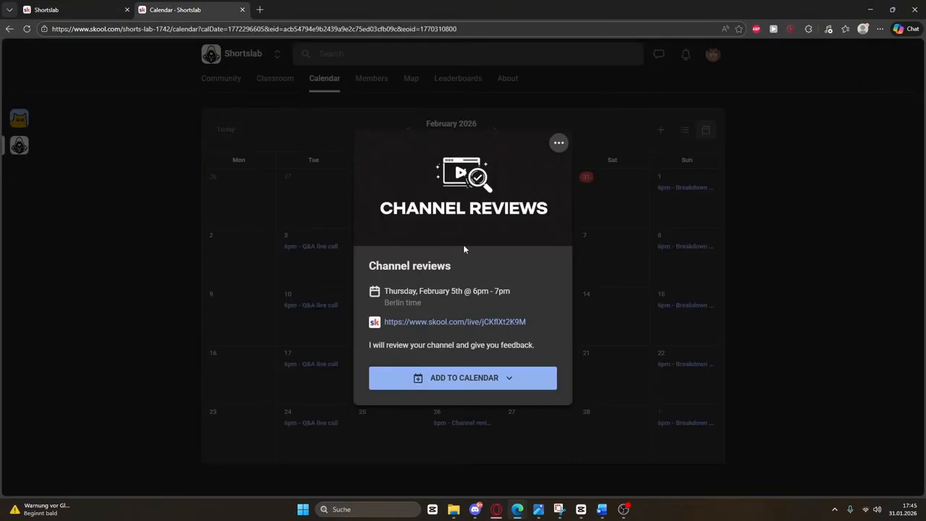
click(105, 17)
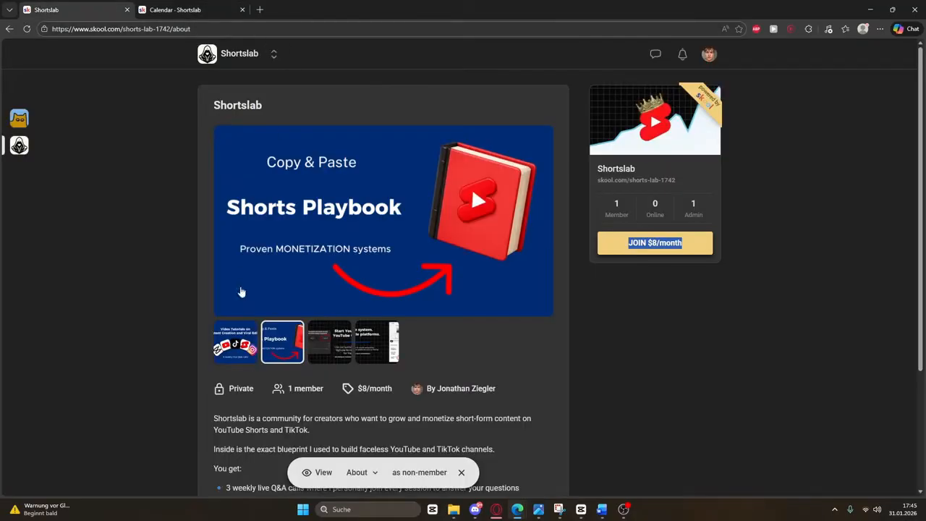
click(219, 350)
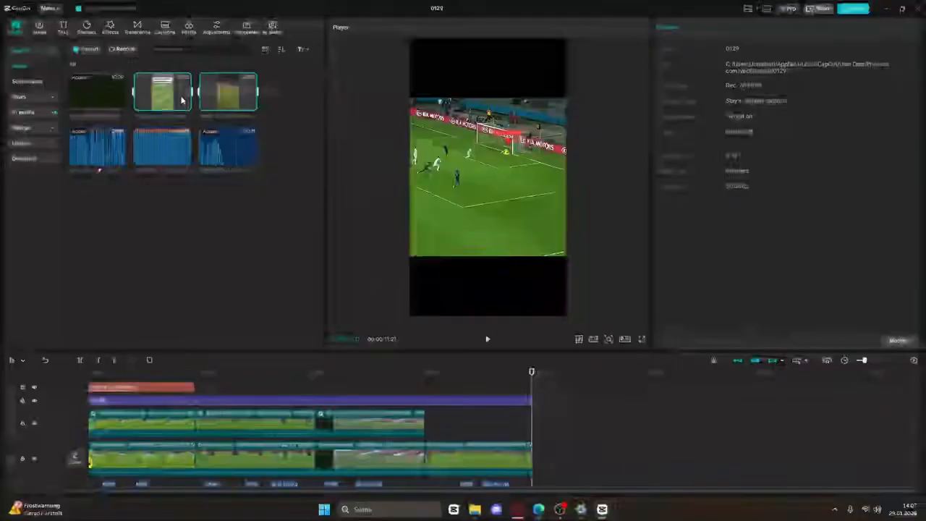
drag(228, 94, 536, 458)
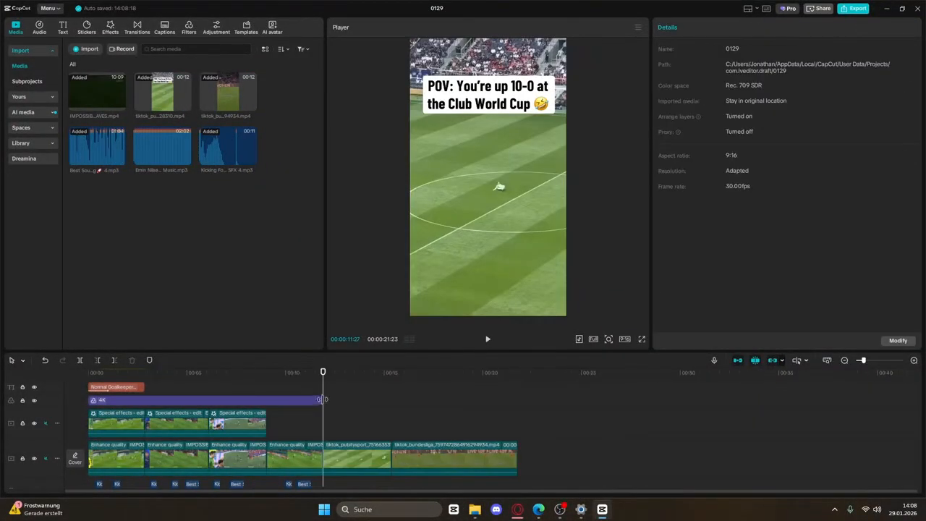
Stretch the 4K filter to the main track's end and place the bundesliga clip before the pubityspot clip
drag(323, 399, 514, 410)
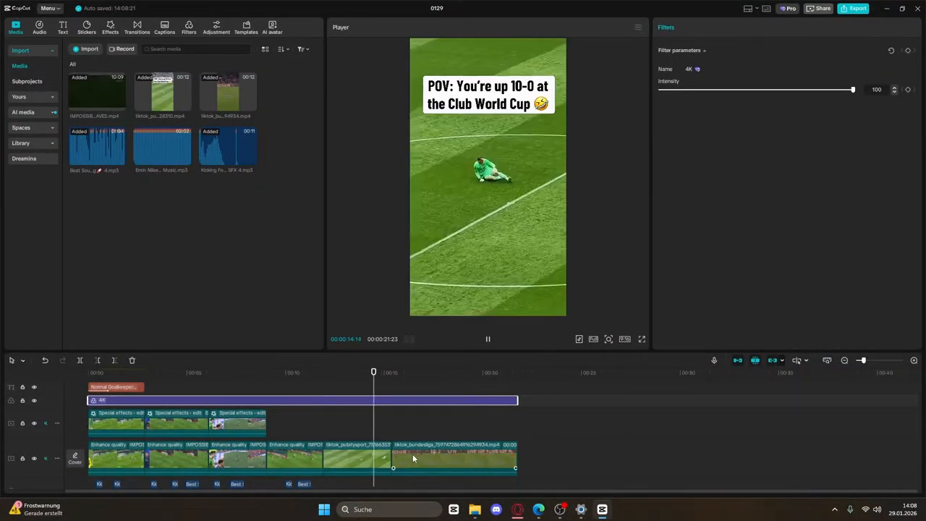
drag(413, 458, 335, 460)
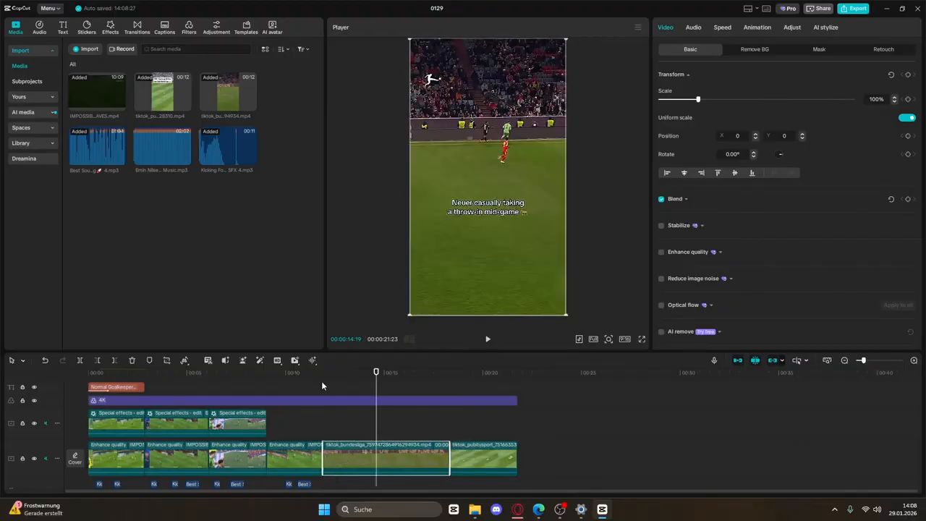
click(323, 375)
key(space)
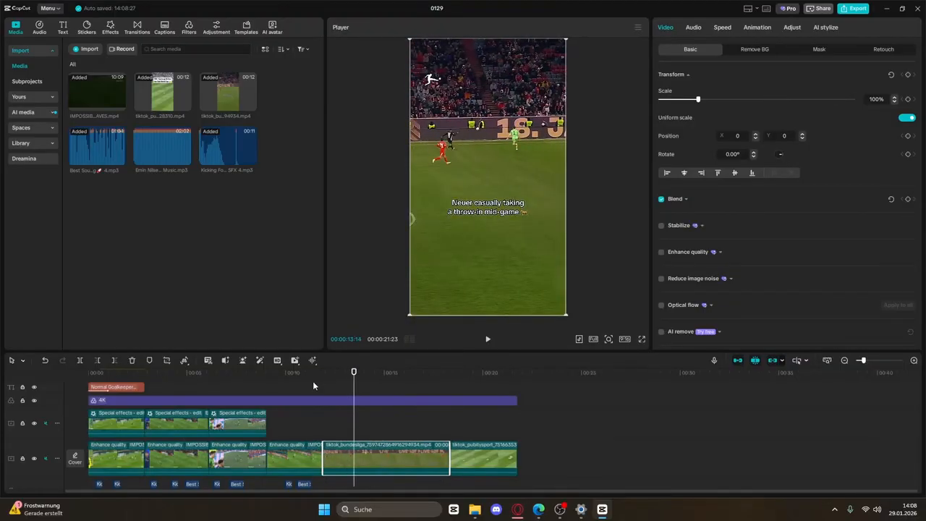
click(313, 381)
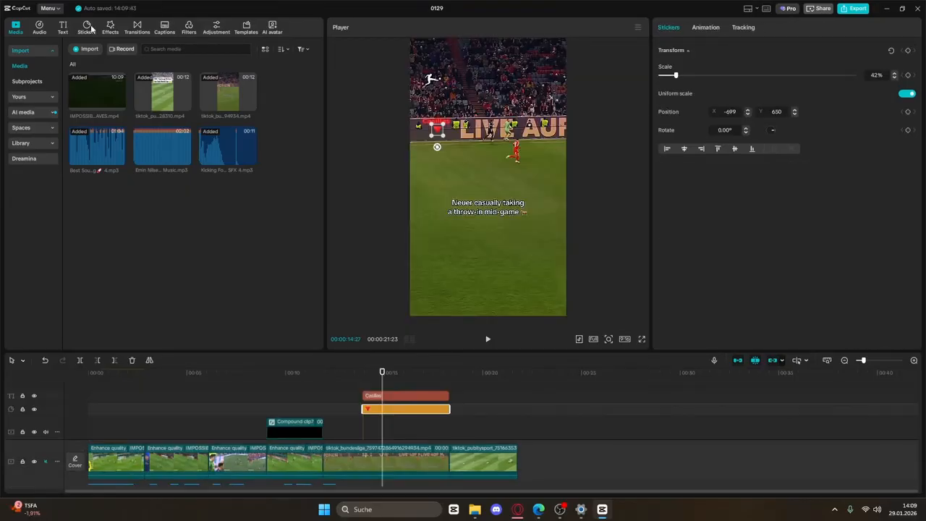
click(86, 27)
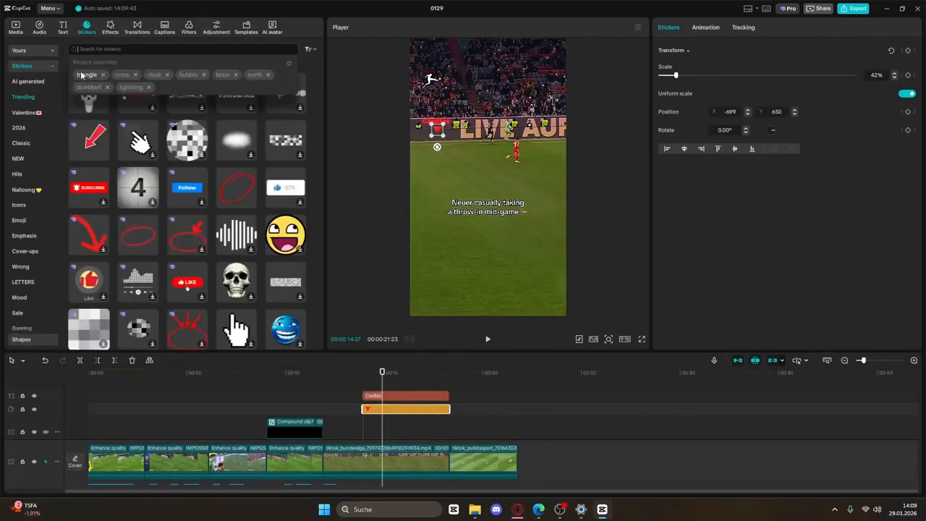
Add a green triangle sticker, trim it, flip it upside down and shrink it to 15%
click(81, 75)
scroll(194, 186, down, 5)
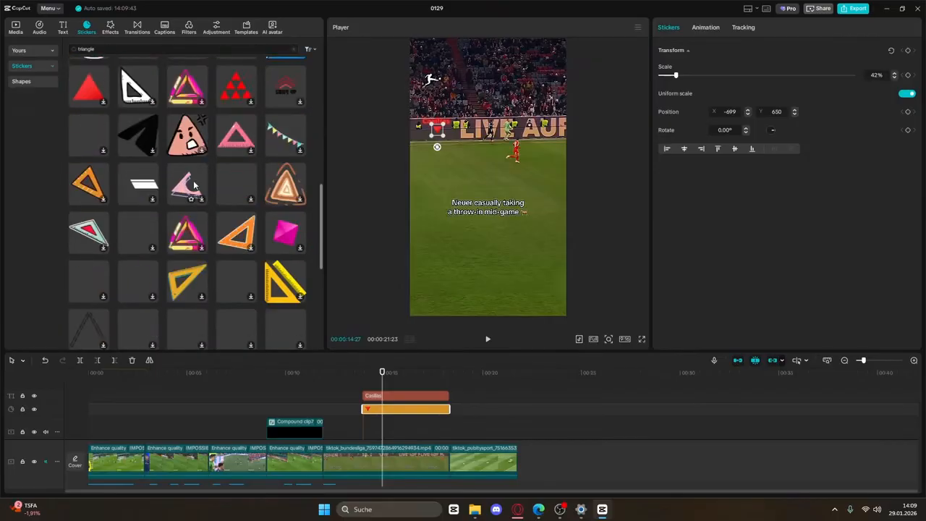
scroll(194, 186, down, 10)
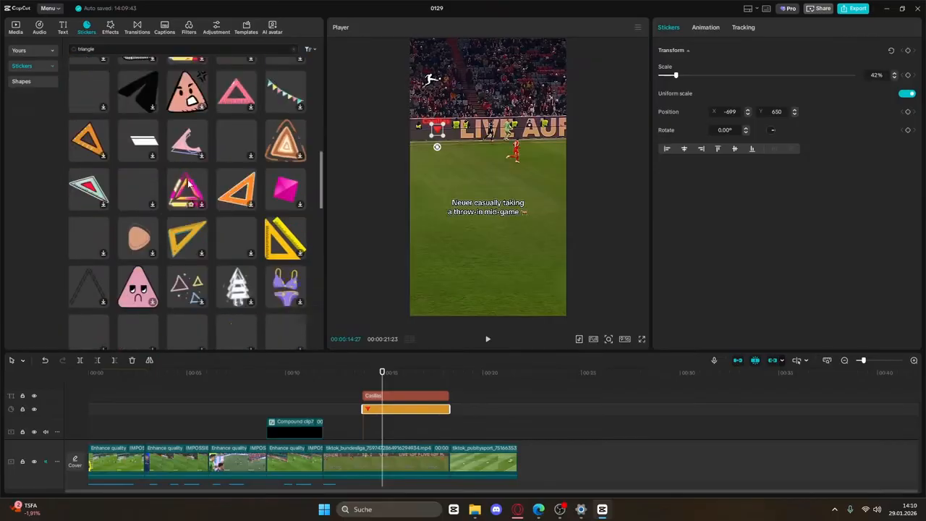
click(81, 52)
scroll(217, 100, down, 1)
click(296, 213)
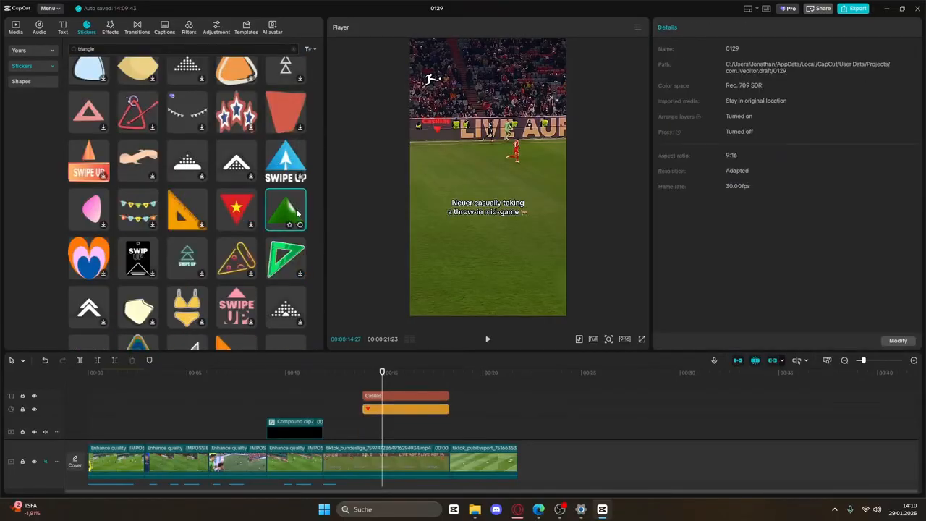
drag(422, 396, 449, 396)
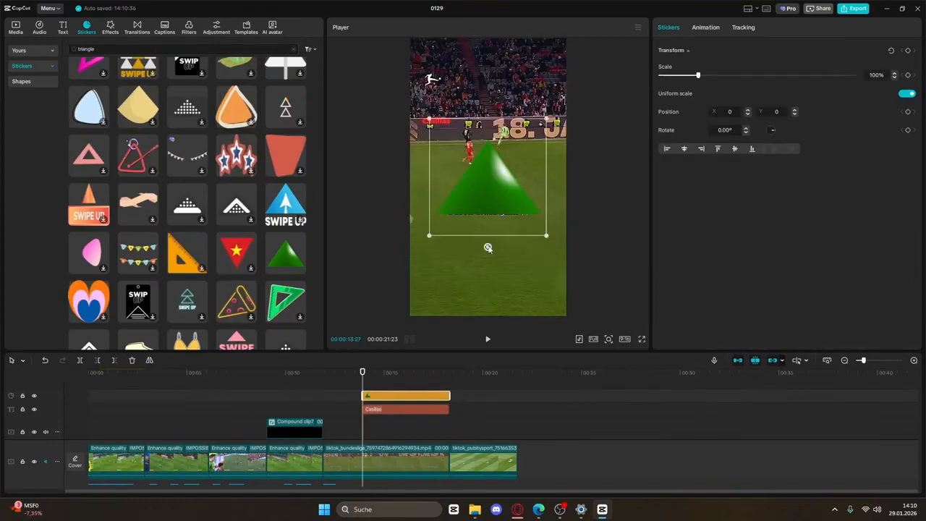
drag(487, 247, 493, 75)
drag(546, 235, 435, 137)
Make the Neuer label green with the second glow style
click(436, 122)
click(744, 195)
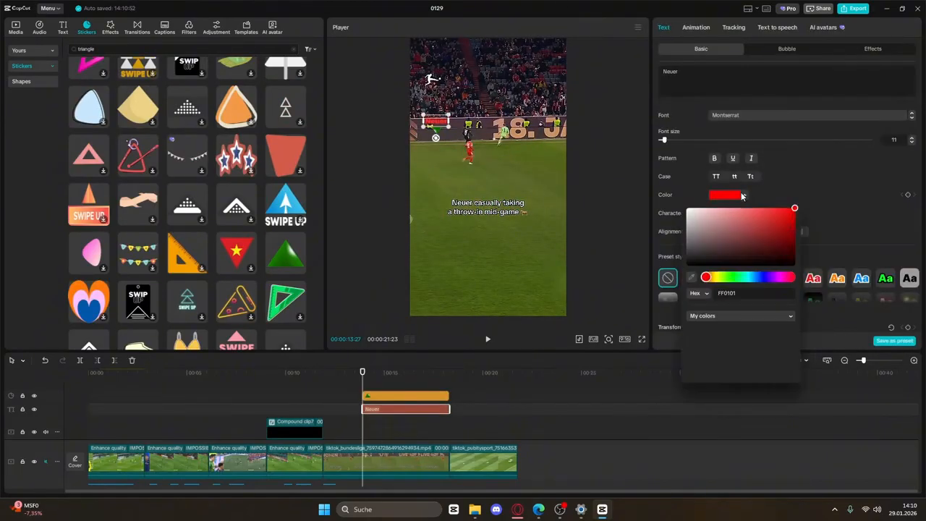
click(715, 342)
click(780, 194)
scroll(735, 242, down, 2)
scroll(734, 244, down, 6)
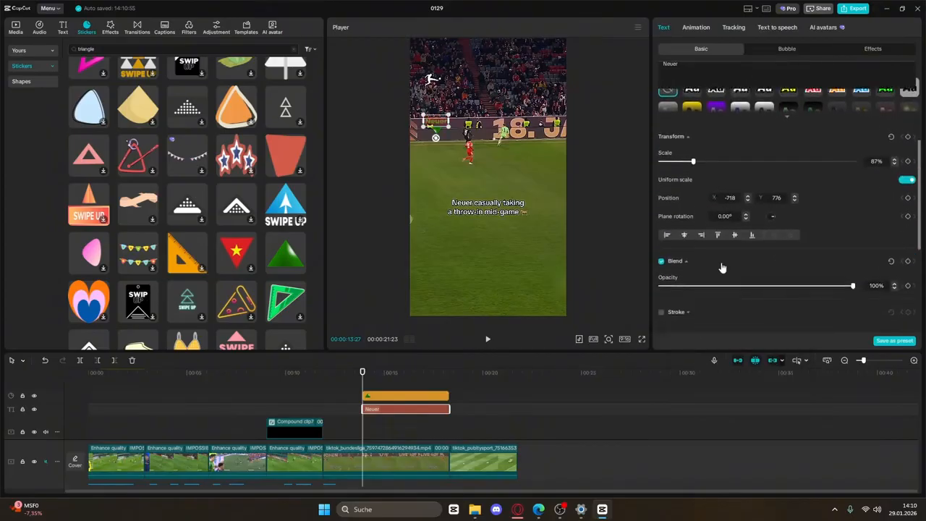
click(661, 272)
scroll(722, 239, down, 2)
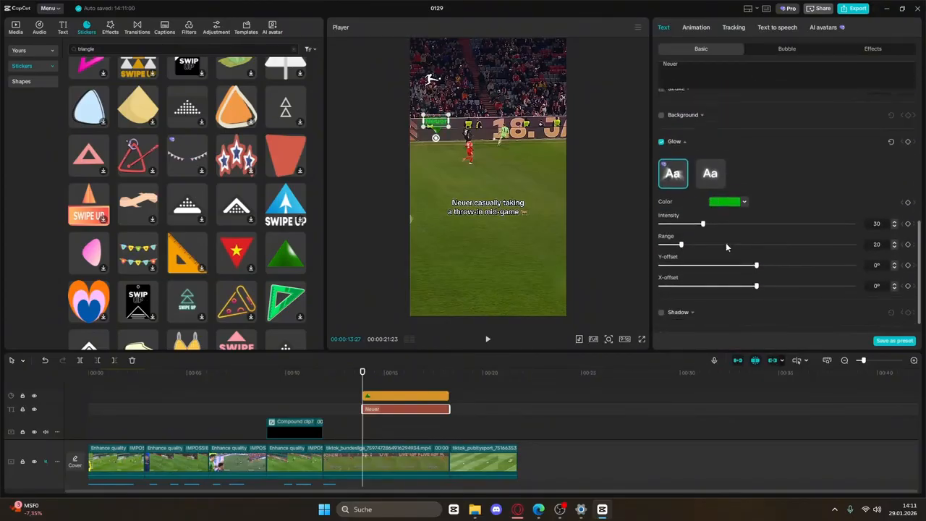
click(711, 170)
Move the Neuer label onto the goalkeeper and merge it with the green triangle into a compound clip
drag(481, 422, 427, 395)
drag(439, 129, 509, 114)
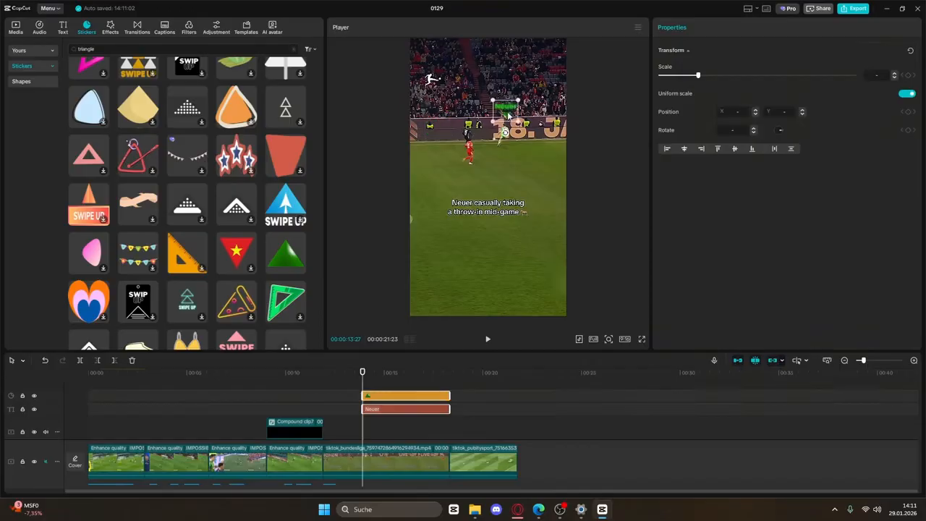
right_click(457, 409)
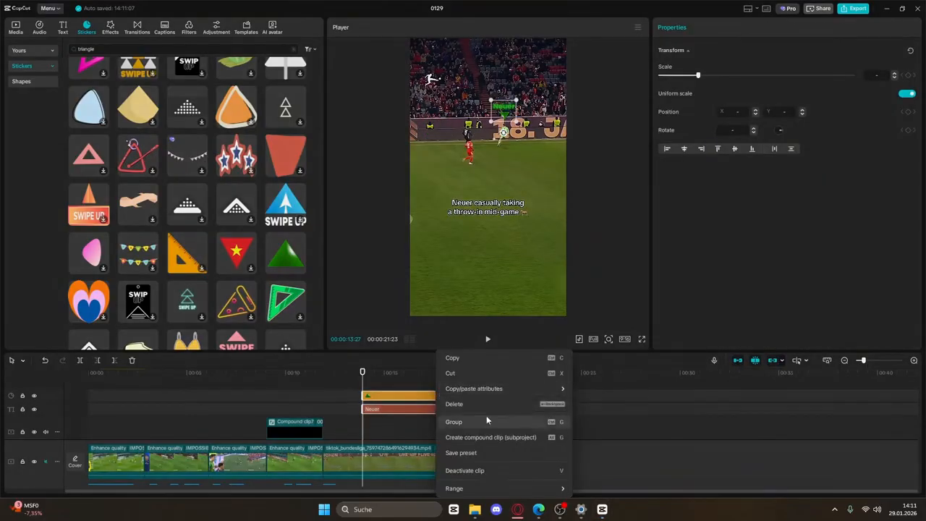
click(499, 437)
click(691, 27)
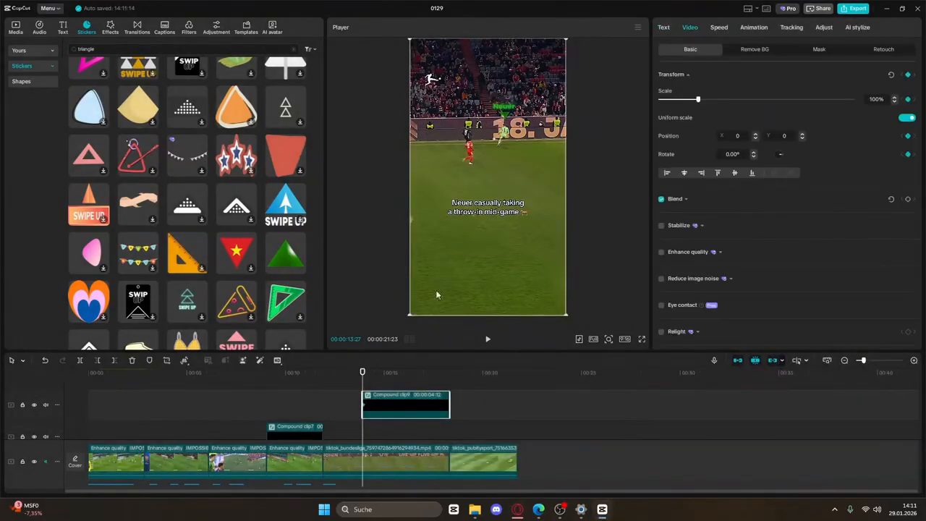
click(489, 340)
Shift the Neuer label right across the first few paused moments to follow the goalkeeper
drag(495, 230, 479, 293)
click(489, 341)
click(489, 342)
click(490, 341)
click(490, 341)
click(489, 342)
click(488, 342)
click(489, 342)
click(488, 343)
click(489, 341)
click(488, 340)
click(488, 343)
click(488, 343)
click(489, 342)
Add further position keyframes moving the label back left over the keeper, then play back the tracking
click(489, 342)
click(489, 342)
click(488, 342)
click(487, 341)
click(487, 341)
click(486, 342)
click(487, 341)
click(487, 339)
click(486, 339)
click(487, 340)
click(486, 340)
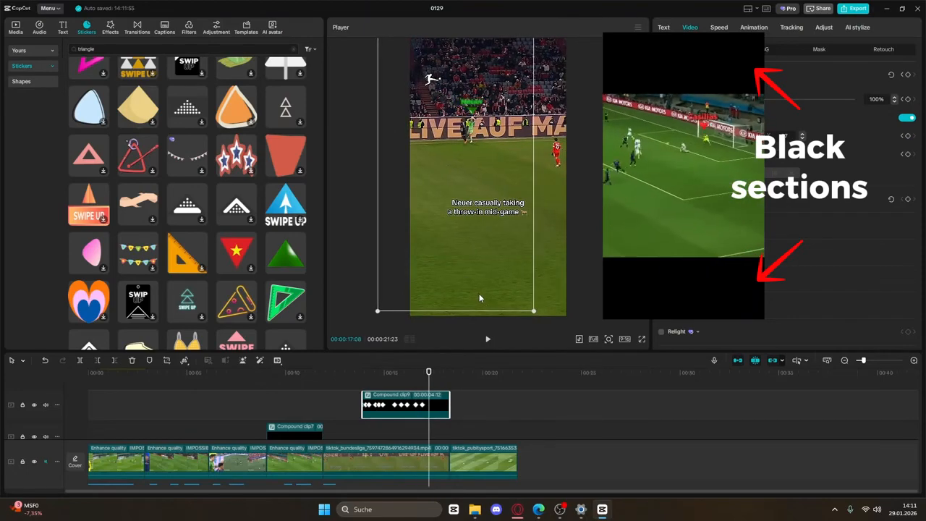
click(487, 340)
Lay black.png on an overlay track, stretch it to about ten seconds and align it with the bundesliga clip
click(487, 340)
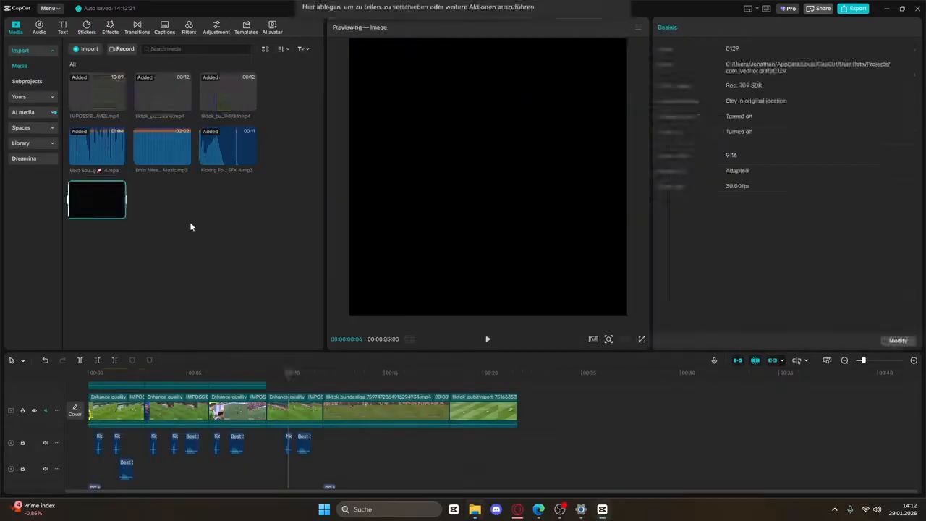
drag(98, 194, 337, 419)
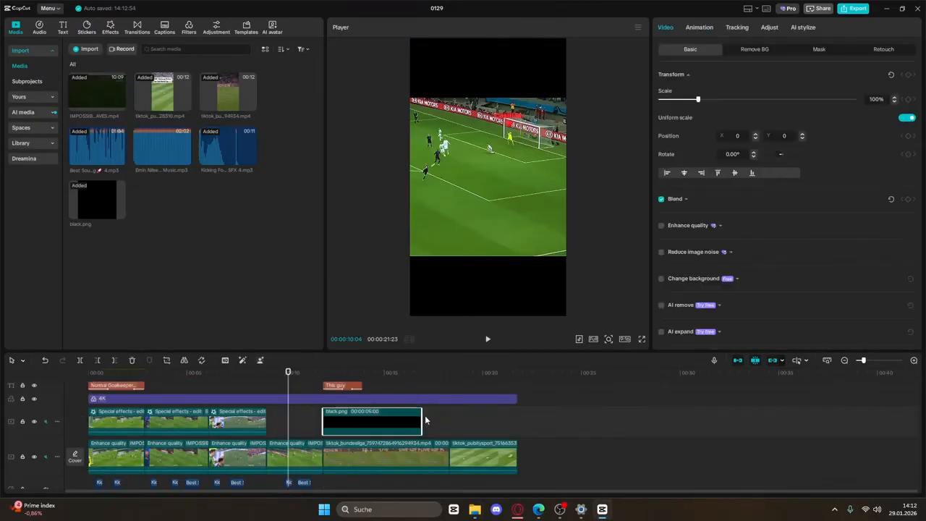
drag(425, 423, 370, 409)
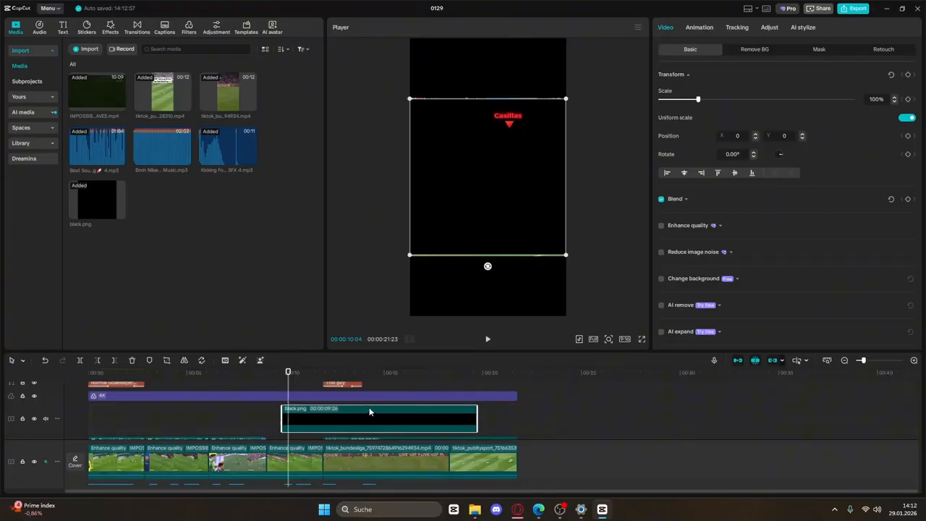
drag(288, 384, 294, 382)
drag(500, 223, 495, 67)
drag(377, 435, 418, 434)
click(488, 339)
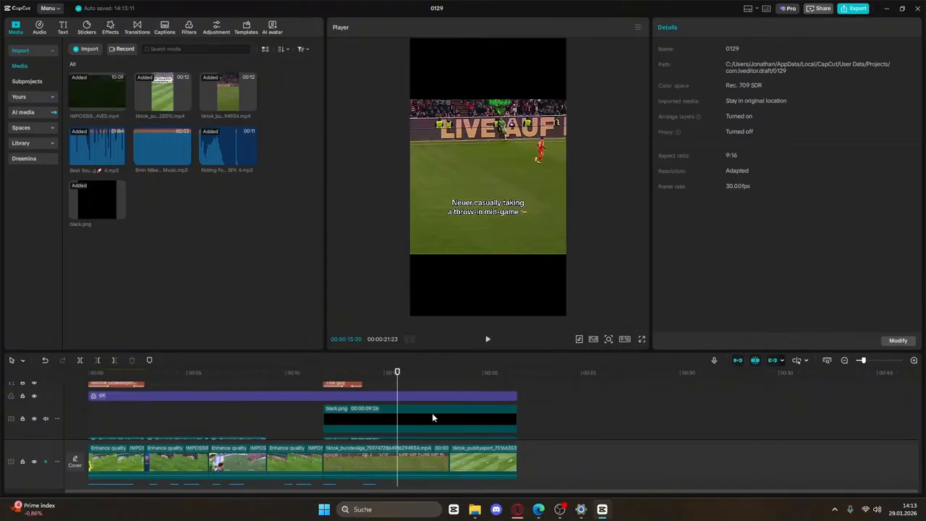
Paste a copy of the tiktok_bundesliga clip onto a new track aligned with the original's start
scroll(432, 418, down, 1)
click(410, 463)
key(ctrl+v)
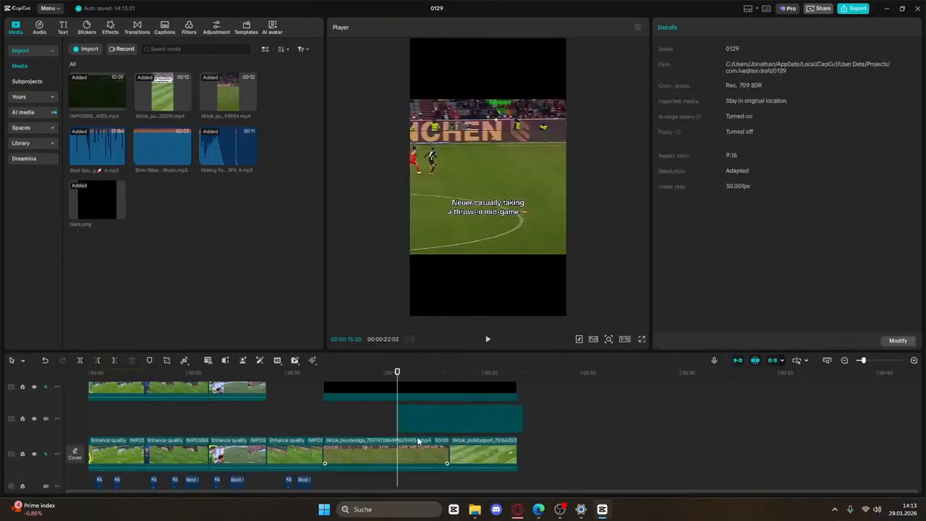
drag(424, 418, 362, 419)
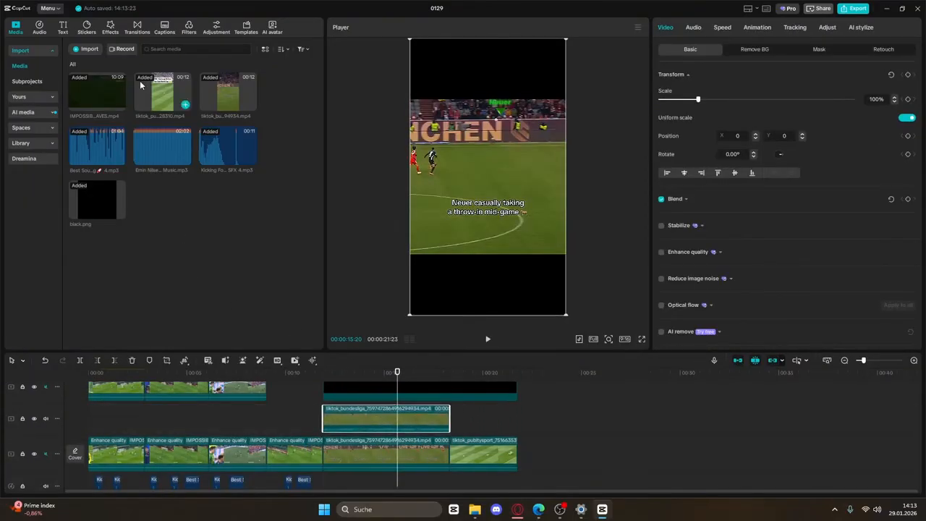
Apply Blur to the duplicated clip with a thin 309×80 rectangle mask over its caption
click(110, 28)
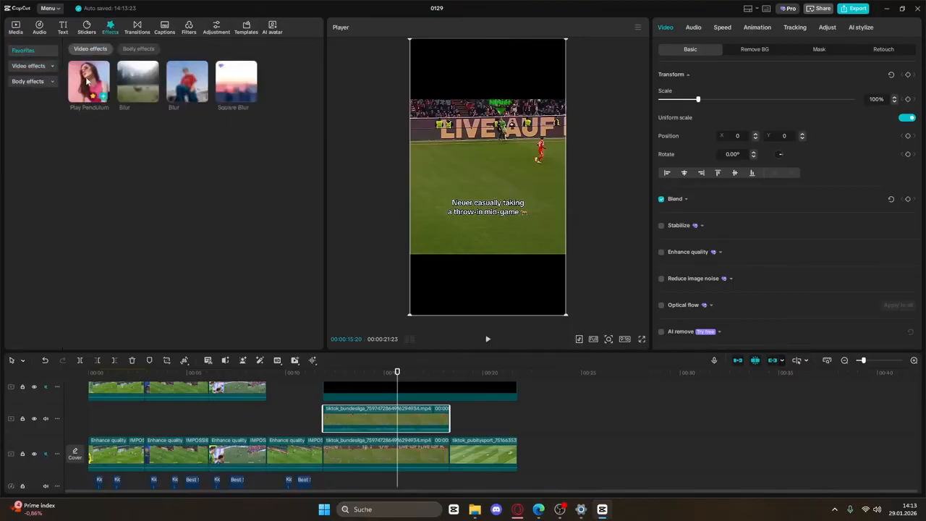
click(30, 66)
click(30, 51)
drag(134, 75, 364, 416)
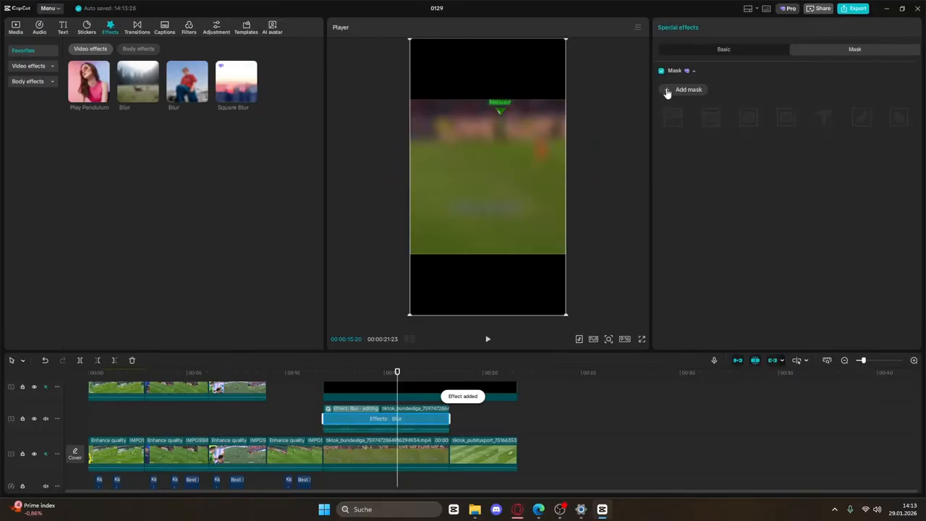
click(667, 92)
drag(492, 142, 511, 215)
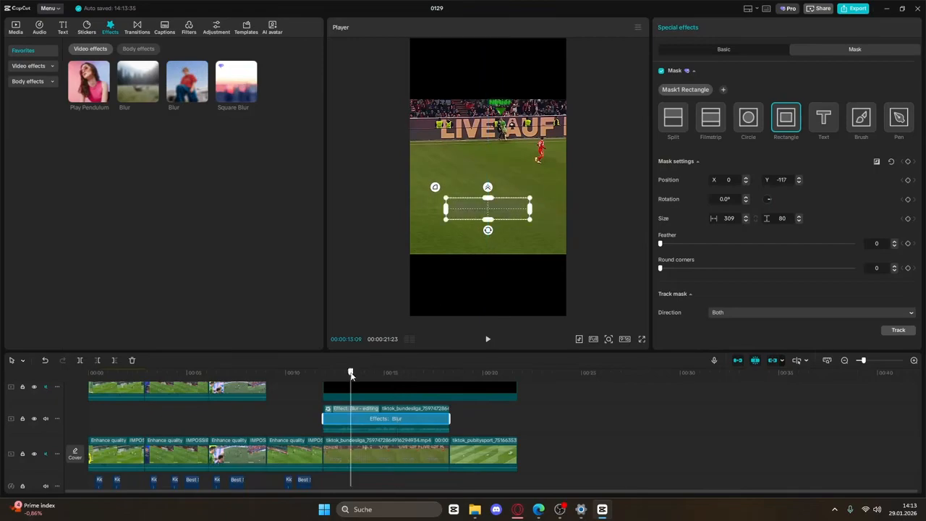
click(296, 372)
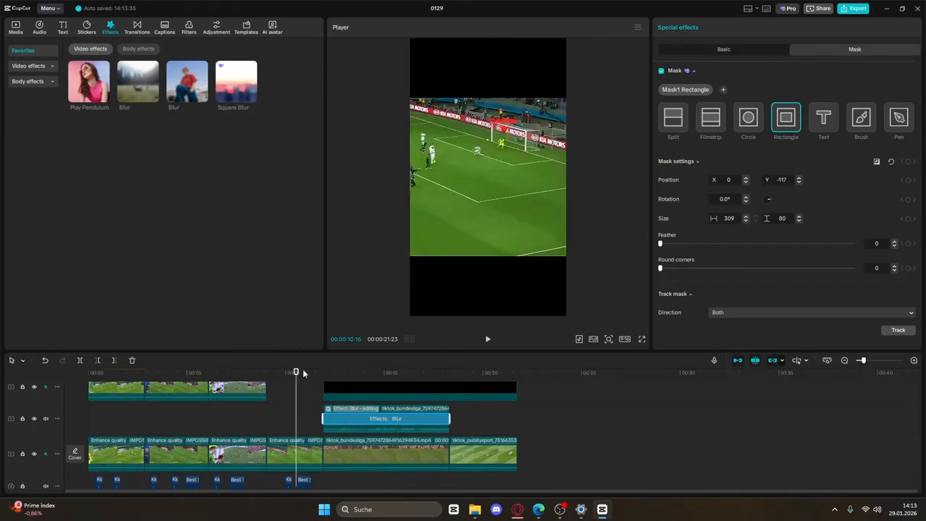
click(384, 372)
click(488, 340)
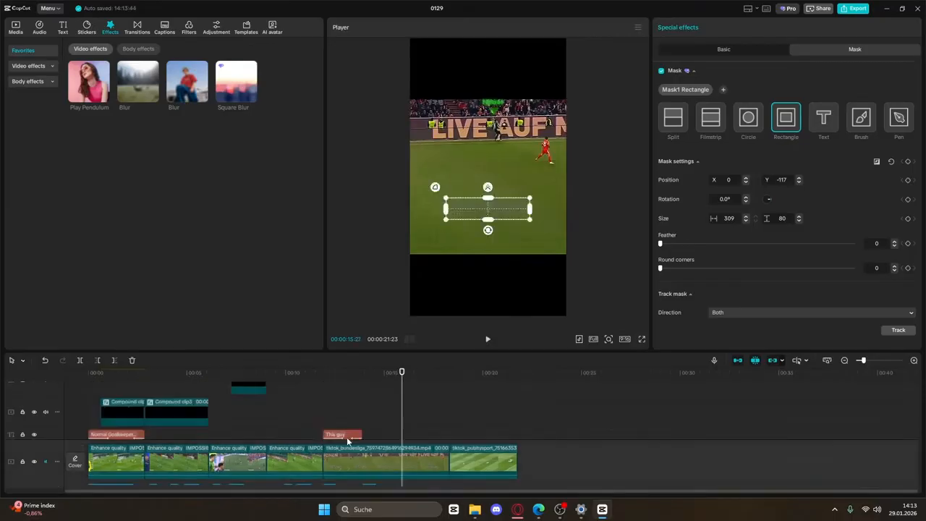
Paste a copy of the 'This guy' text clip to create the 'Takes throw in' caption
click(349, 437)
scroll(411, 435, down, 2)
click(410, 436)
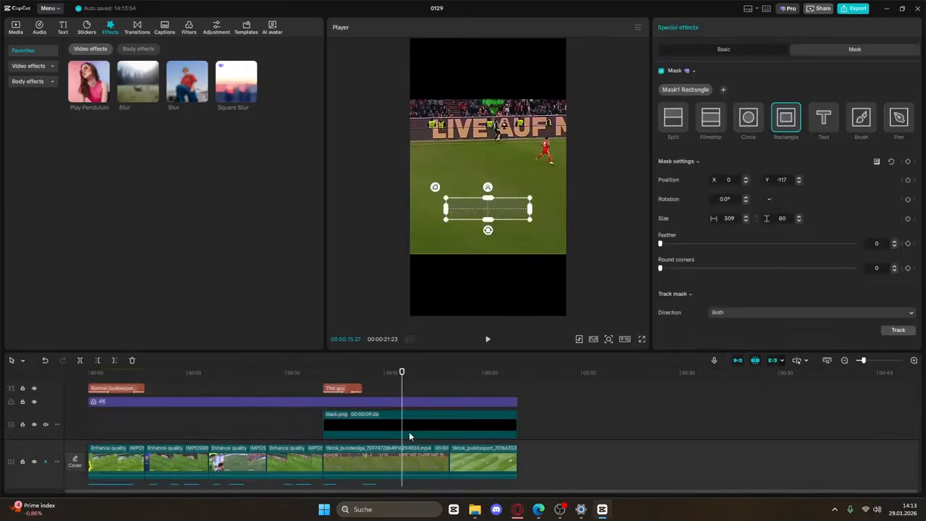
key(ctrl+v)
click(487, 340)
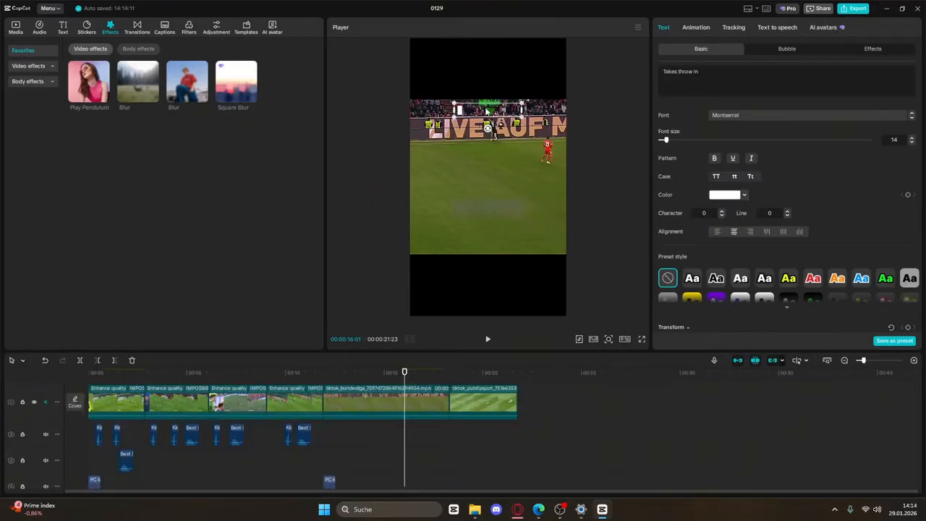
Move the new caption to mid-frame and add the 'Throw a knife' sound effect at the throw-in
drag(486, 110, 485, 210)
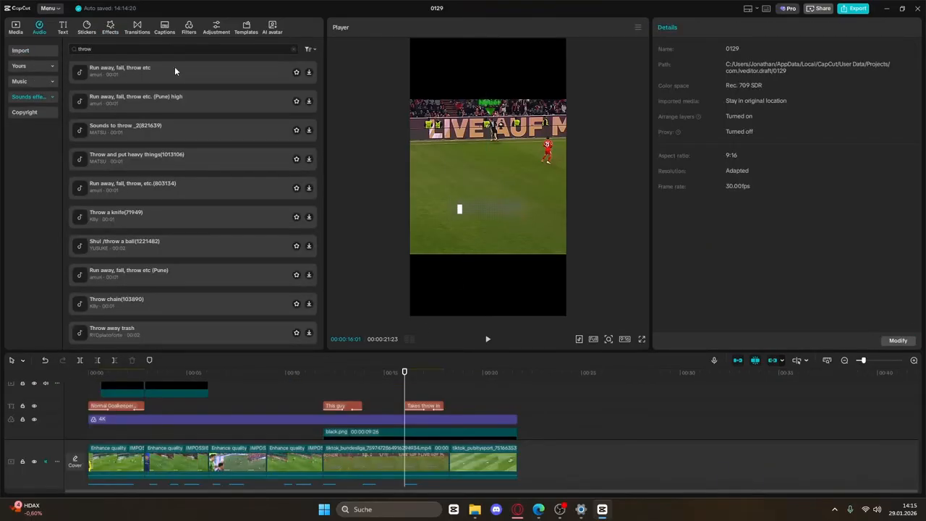
click(174, 71)
click(178, 221)
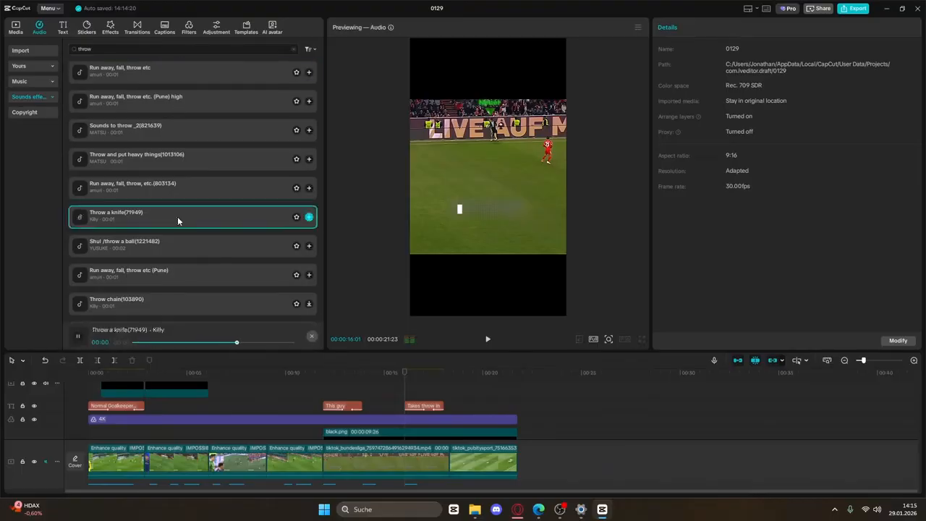
click(309, 217)
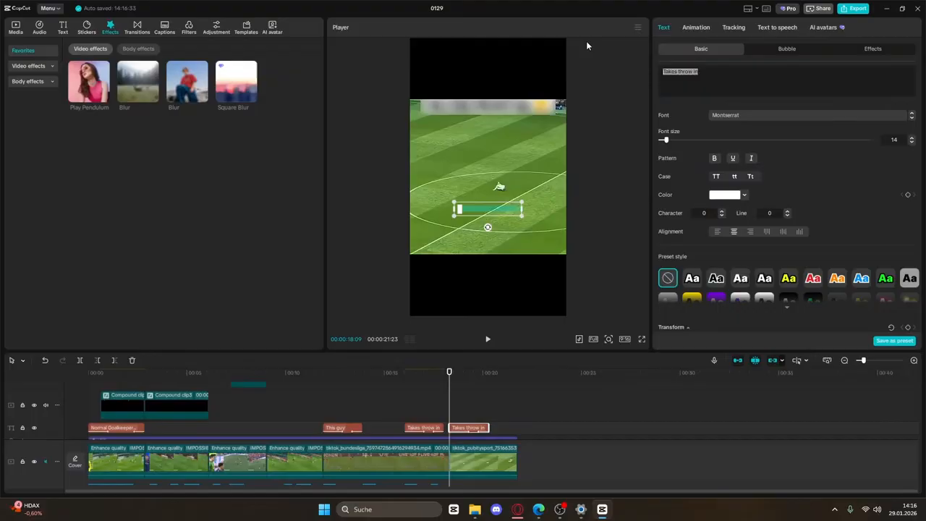
text(S)
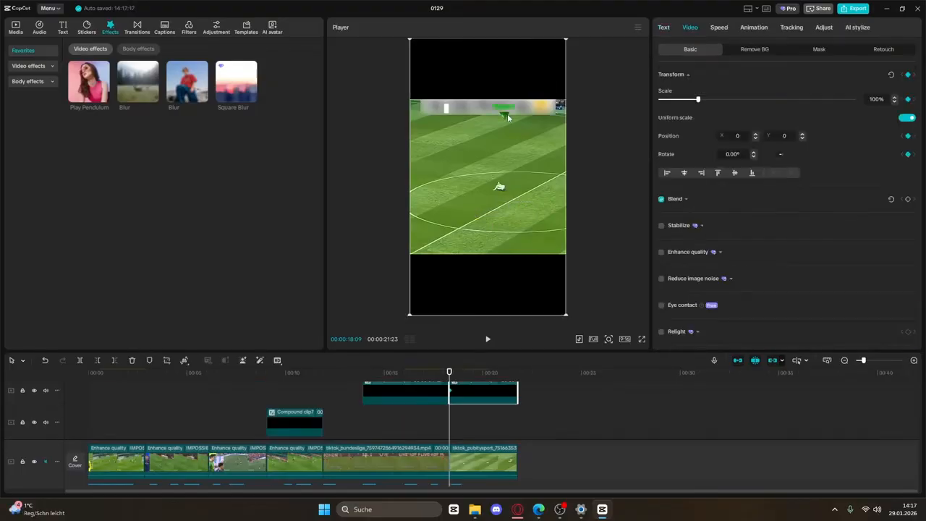
Move the Neuer label down onto the lying goalkeeper and check it in full-screen preview
drag(499, 116, 503, 175)
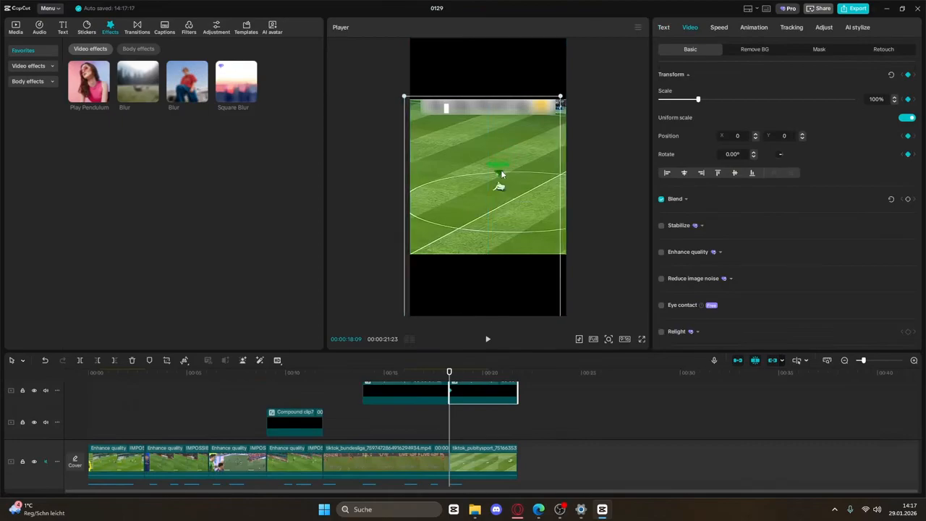
click(642, 339)
key(Escape)
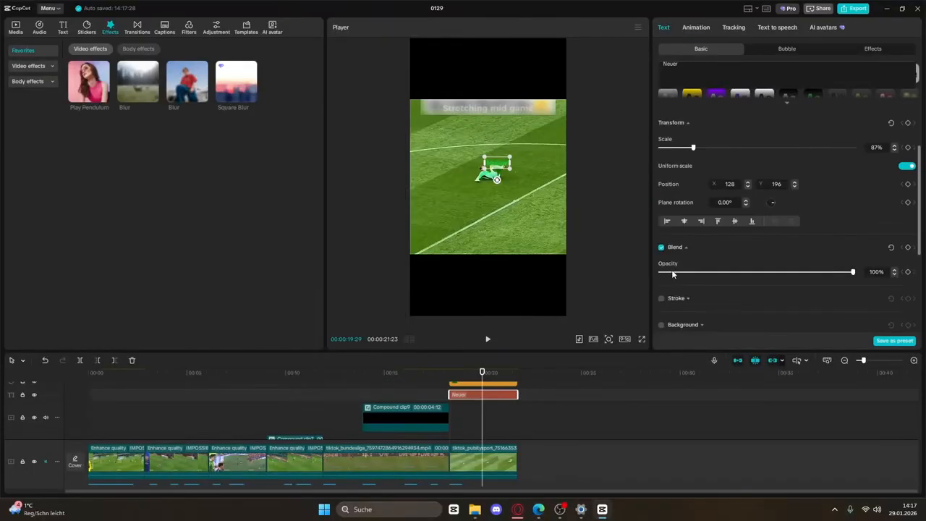
Give the Neuer text a black outline stroke and add the Emin Nilsen BANE music under the video
scroll(667, 253, down, 2)
click(661, 236)
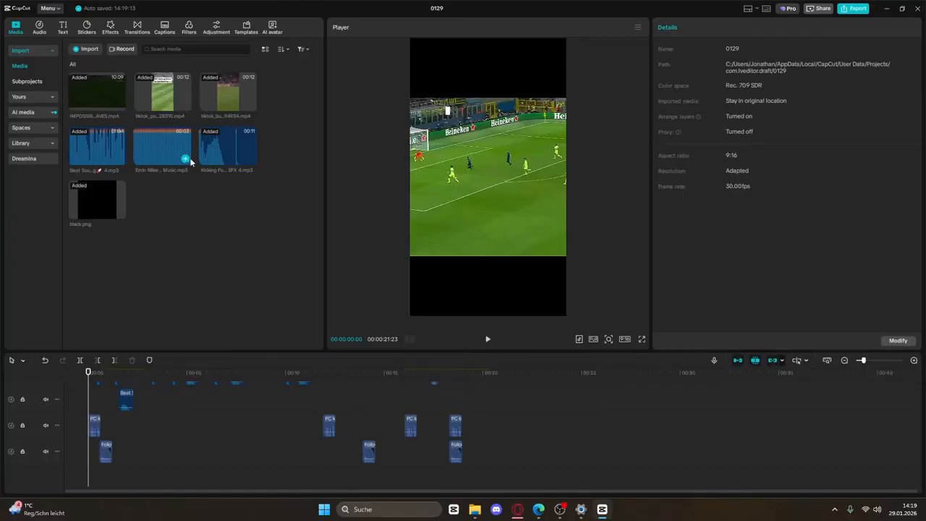
click(186, 159)
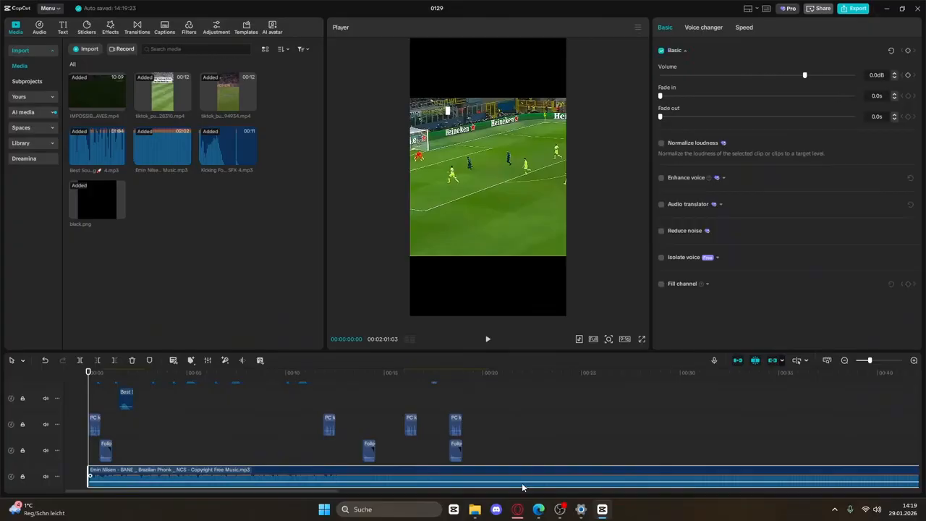
Lower the music volume to -17.6dB, playing the preview to check the mix
drag(527, 476, 528, 484)
click(489, 339)
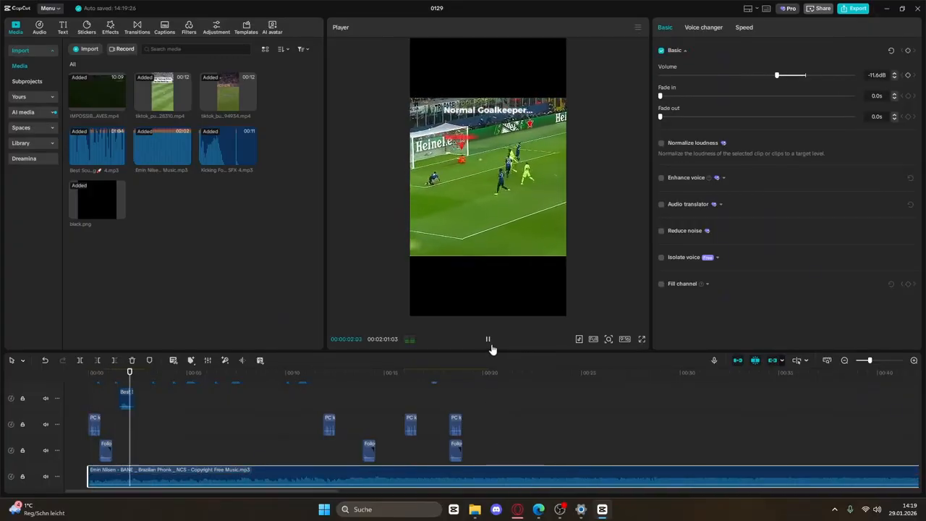
click(494, 340)
click(762, 76)
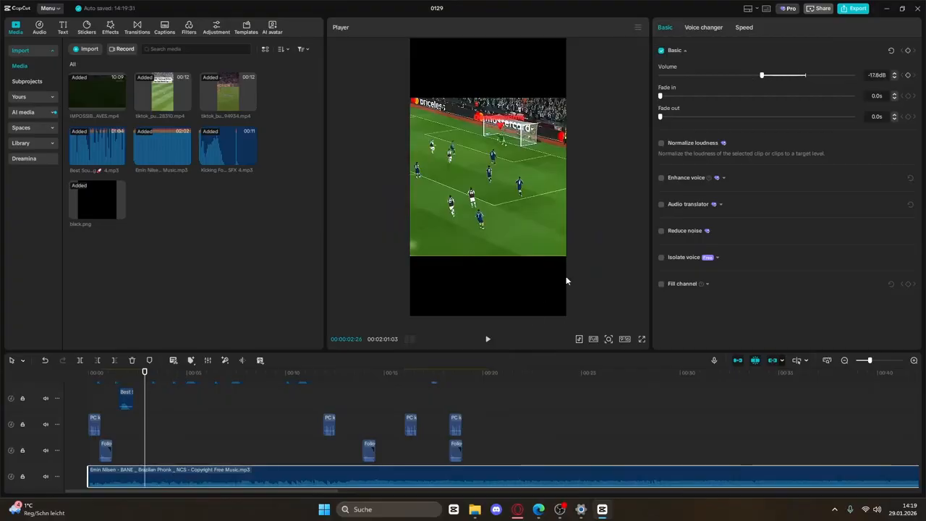
click(489, 341)
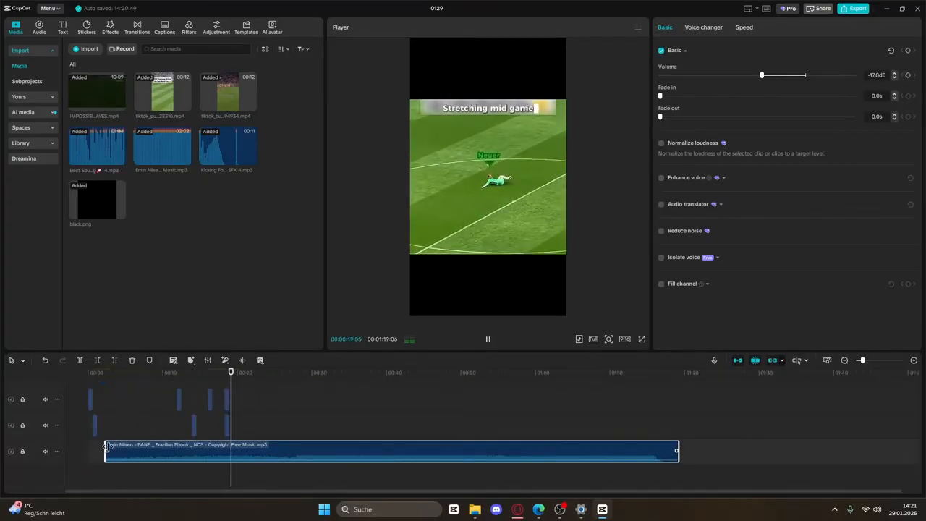
Cut the BANE music where the video clips end (around 19 s) and delete the leftover tail
click(162, 446)
click(487, 339)
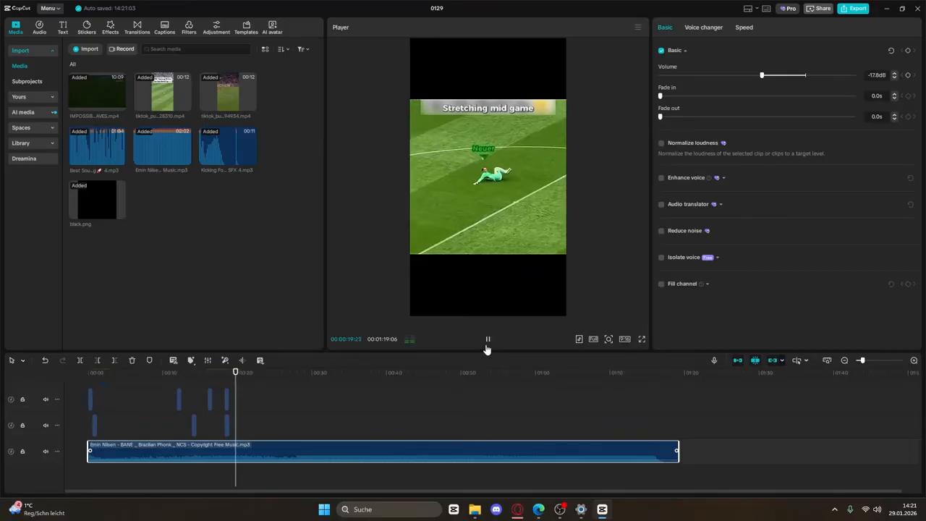
click(488, 338)
scroll(302, 427, up, 2)
scroll(303, 427, down, 3)
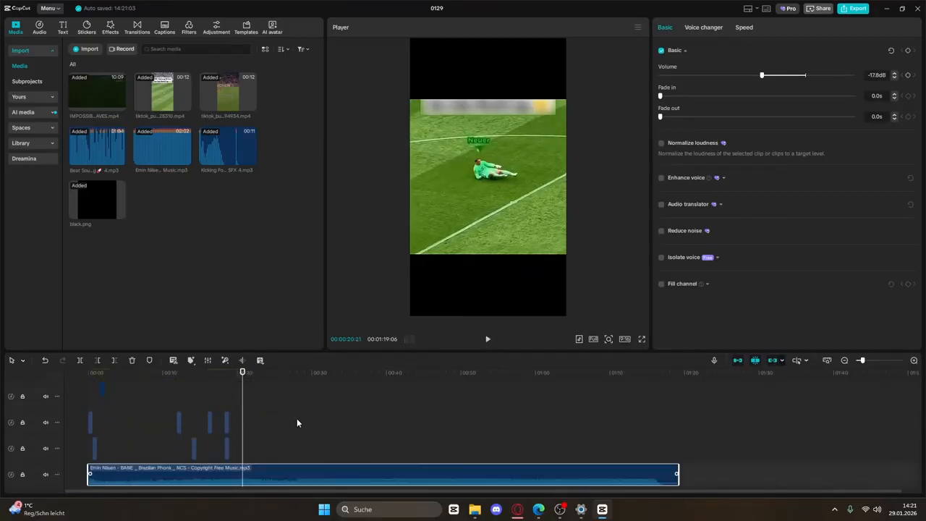
click(252, 444)
click(114, 360)
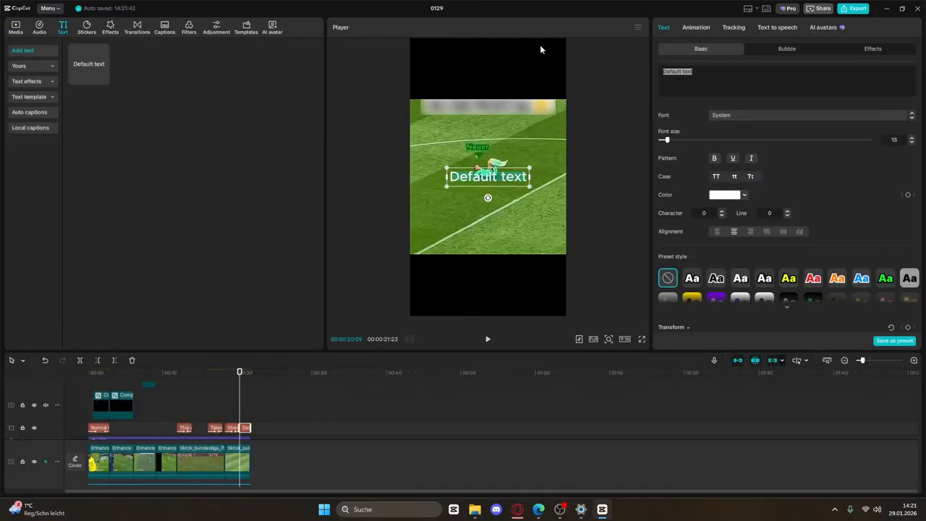
key(super+period)
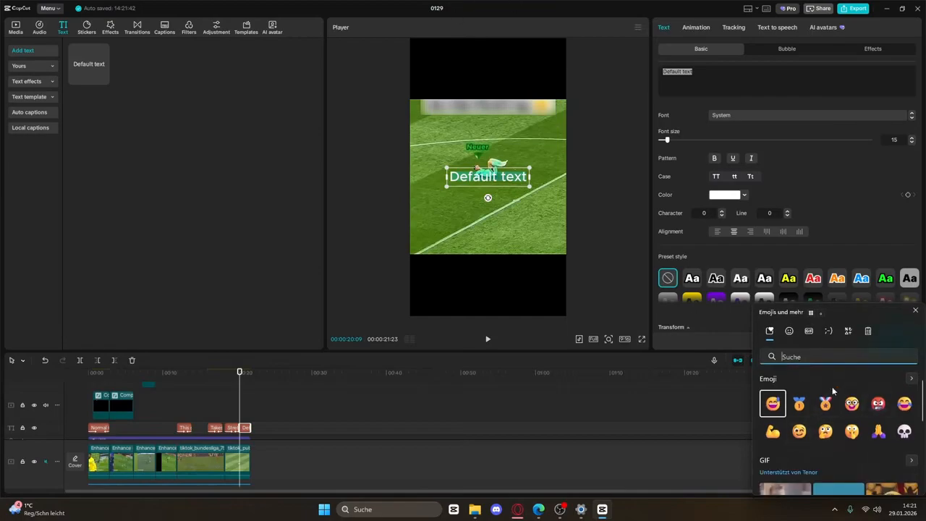
Replace the Default text with a 😂 emoji at 270% scale and 40% opacity, lasting to the edit's end
click(897, 403)
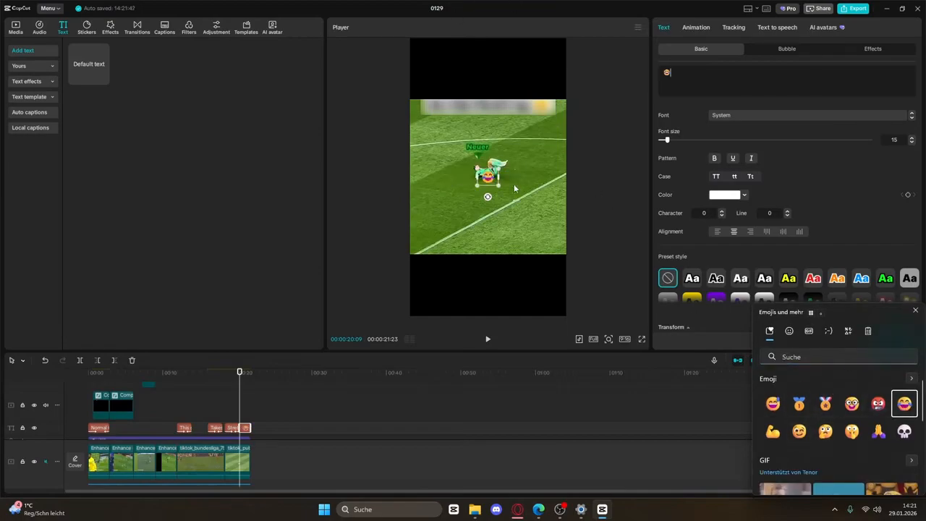
key(Escape)
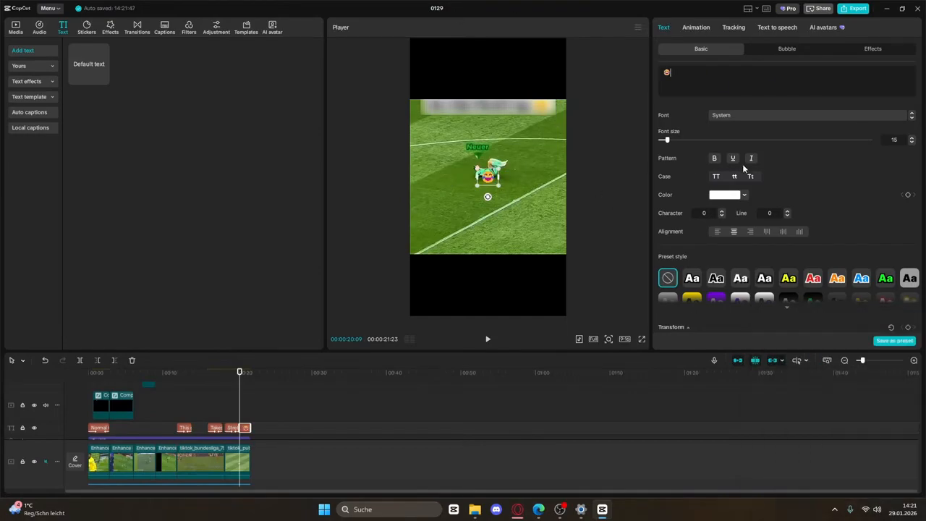
scroll(760, 232, down, 10)
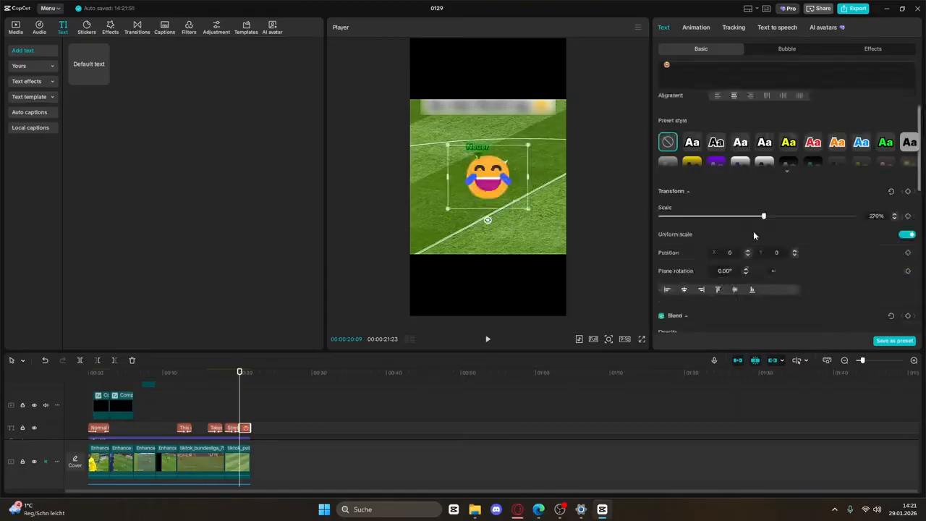
drag(853, 203, 720, 204)
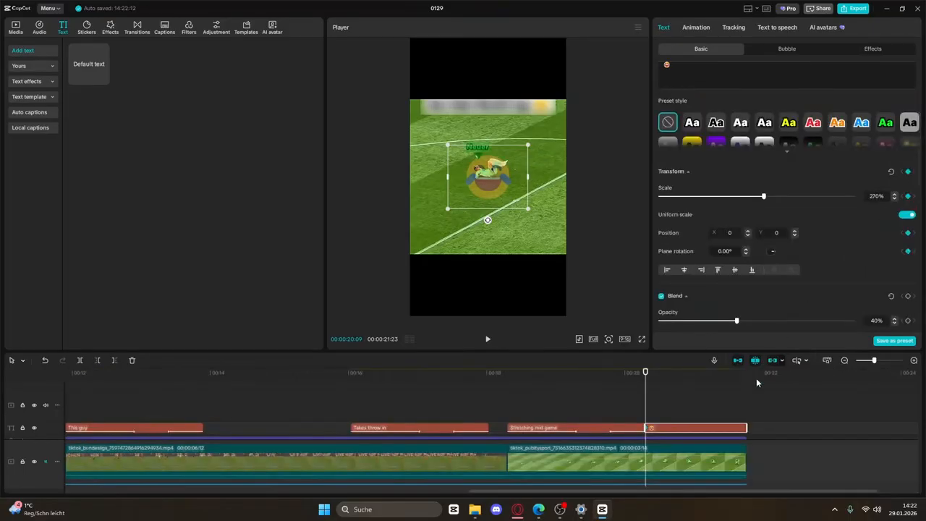
click(746, 415)
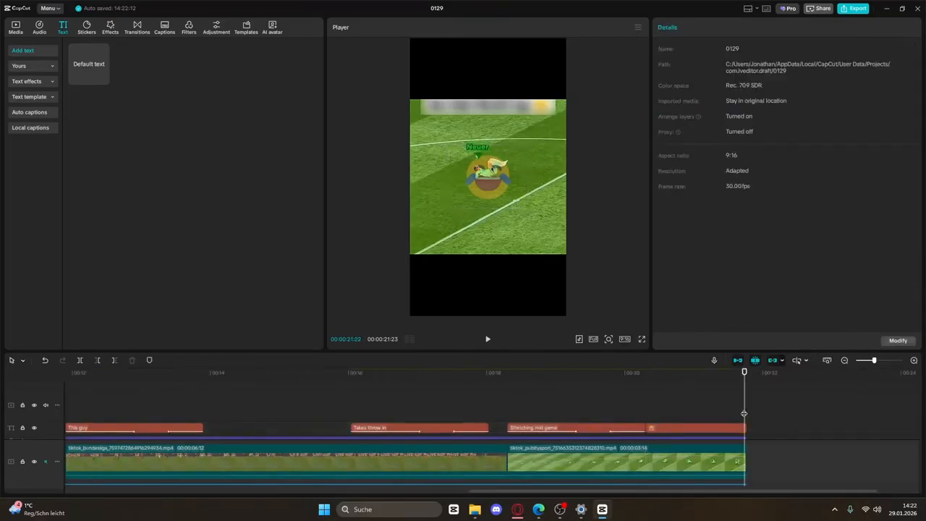
click(746, 426)
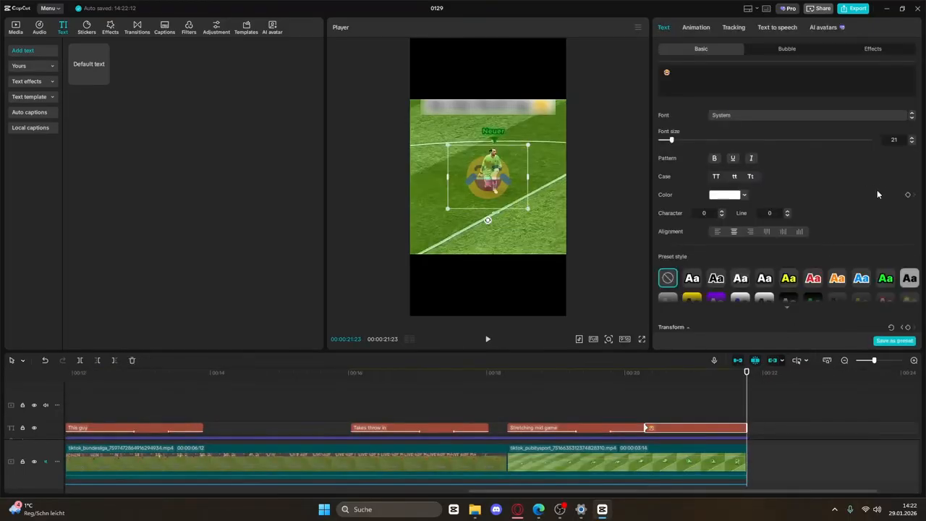
scroll(878, 194, down, 5)
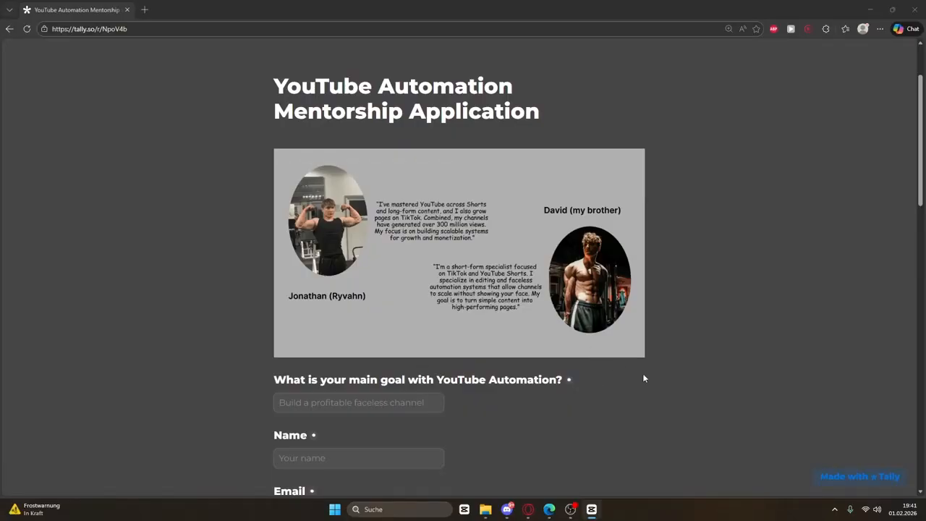
Scroll down the YouTube Automation Mentorship Application form and back up to the top
scroll(644, 377, down, 15)
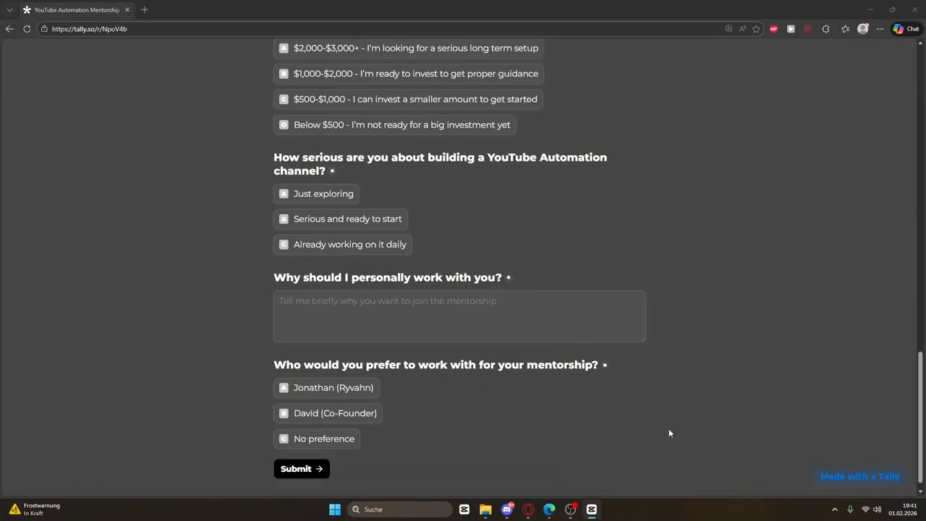
scroll(669, 432, up, 15)
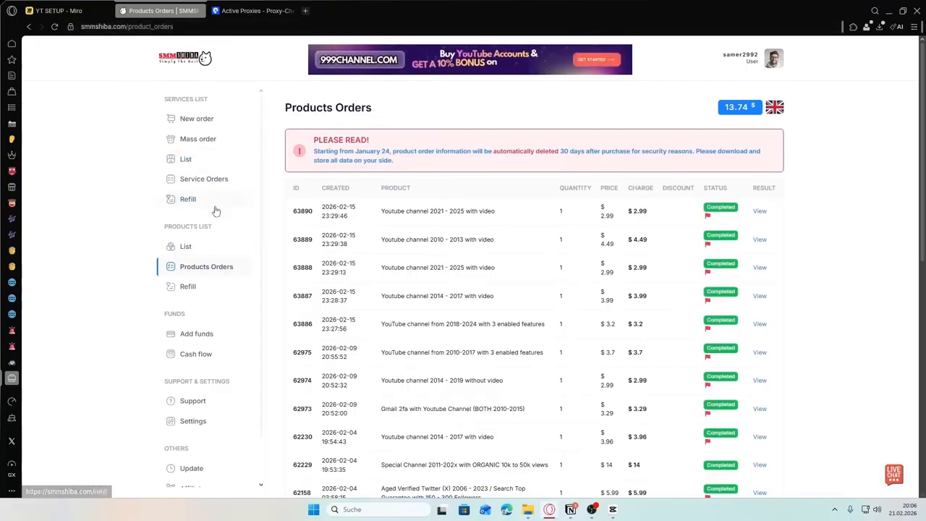
Filter the Products List to Youtube and open the 2014 - 2017 channel with video product
click(182, 246)
click(340, 153)
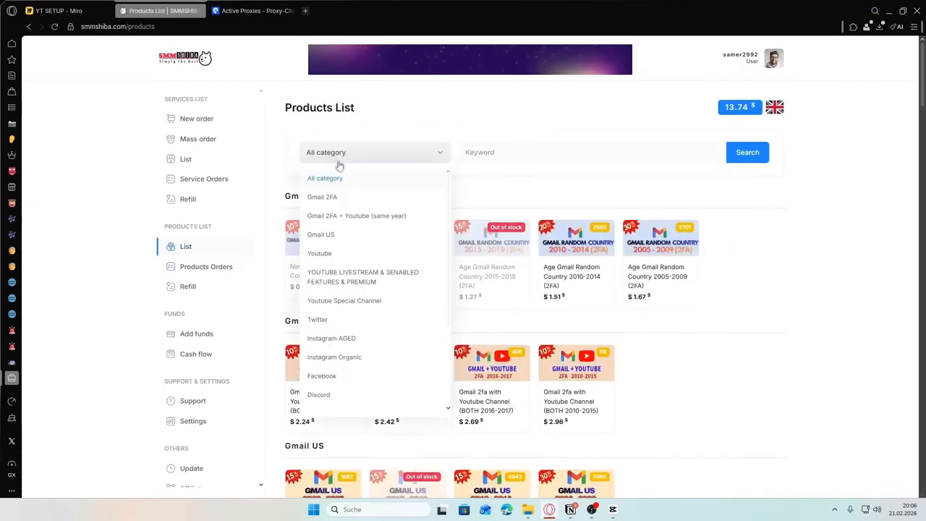
click(316, 253)
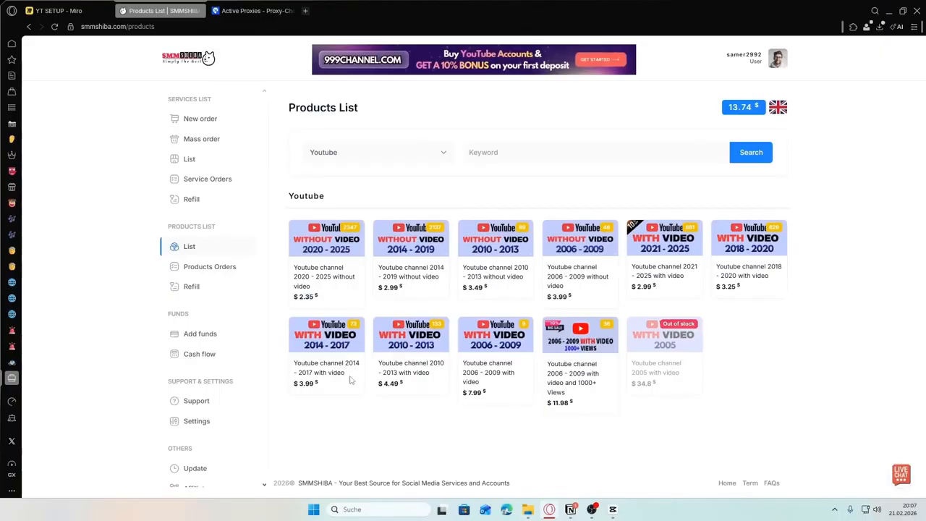
click(322, 345)
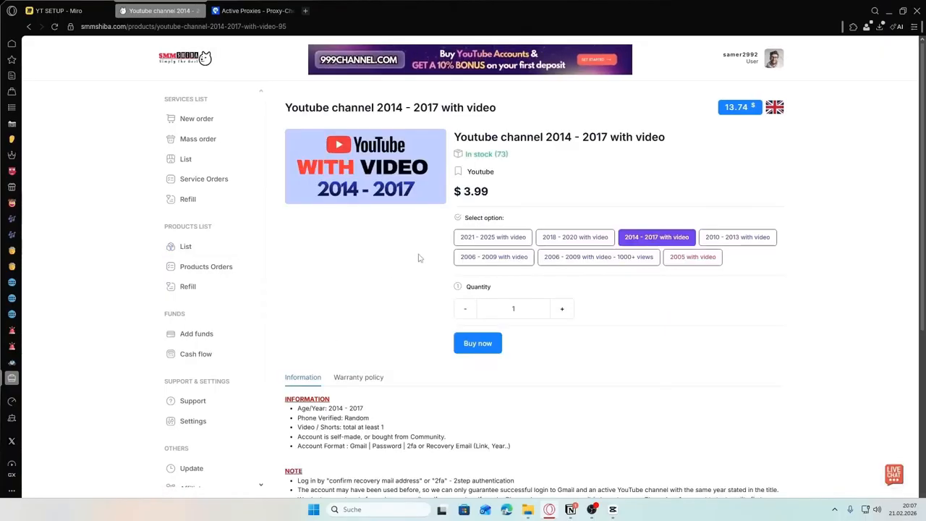
scroll(420, 256, down, 1)
scroll(656, 188, up, 1)
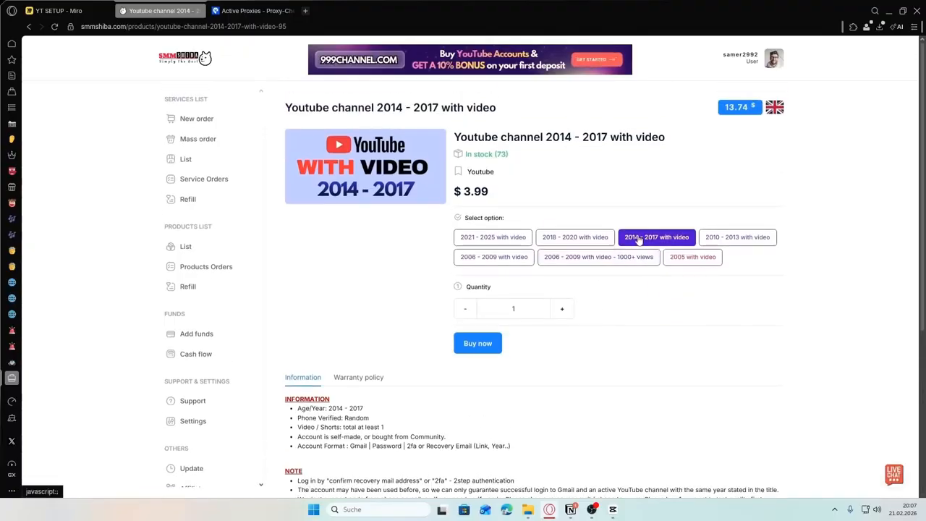
Buy one of these channels, confirming the $3.99 order
click(477, 344)
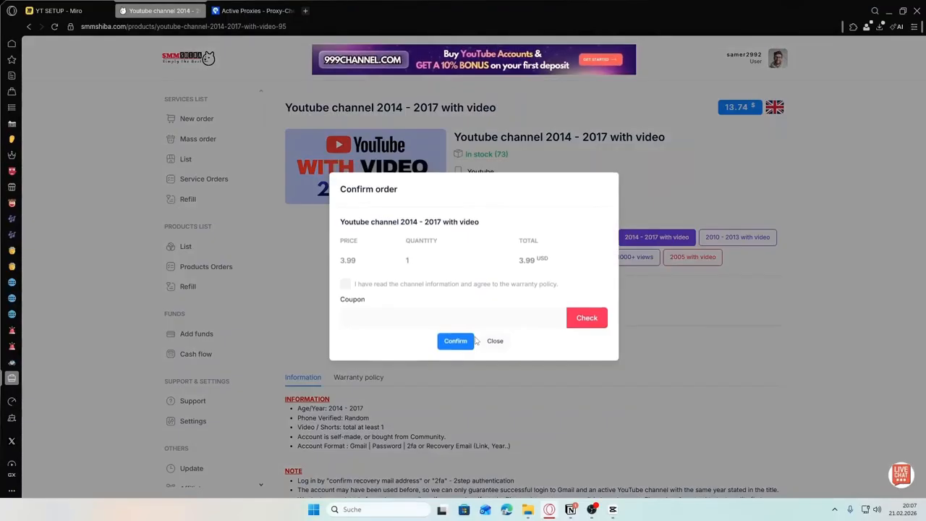
click(455, 342)
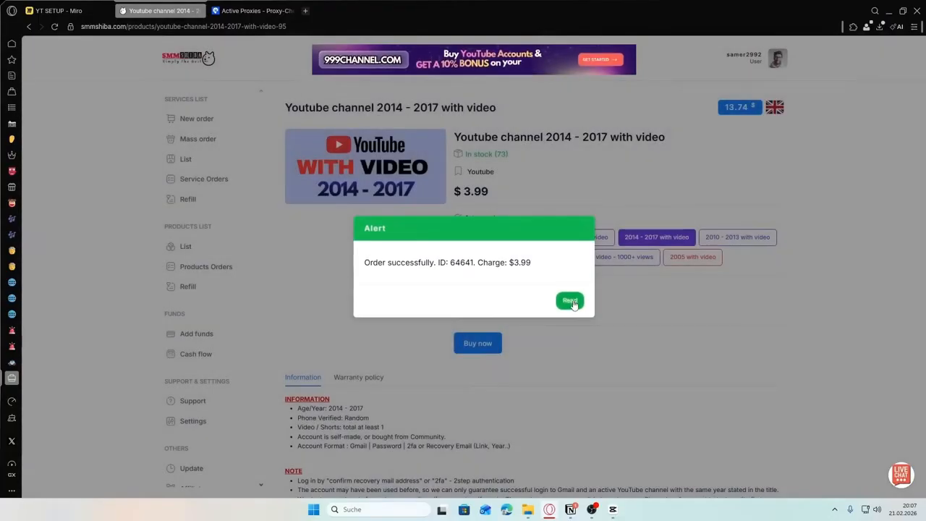
click(570, 301)
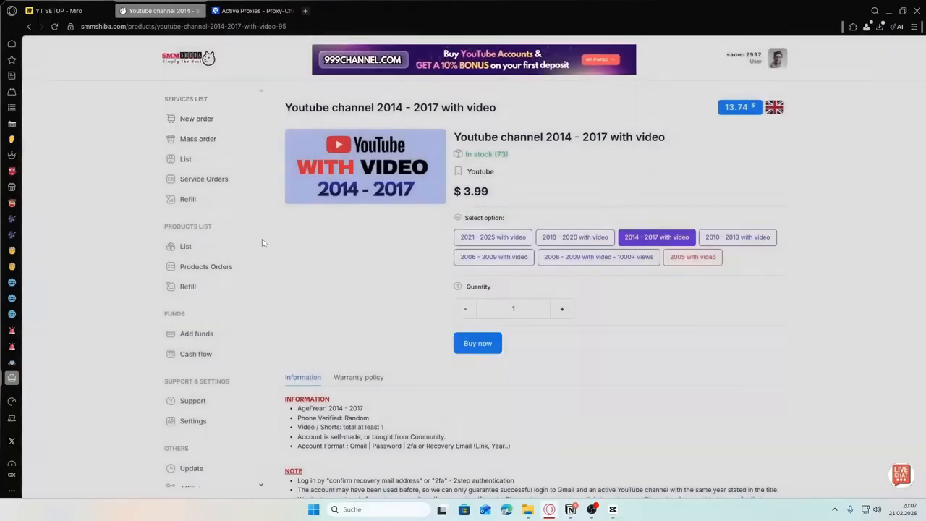
Open Products Orders, view the new order's account details and select its order ID
click(203, 265)
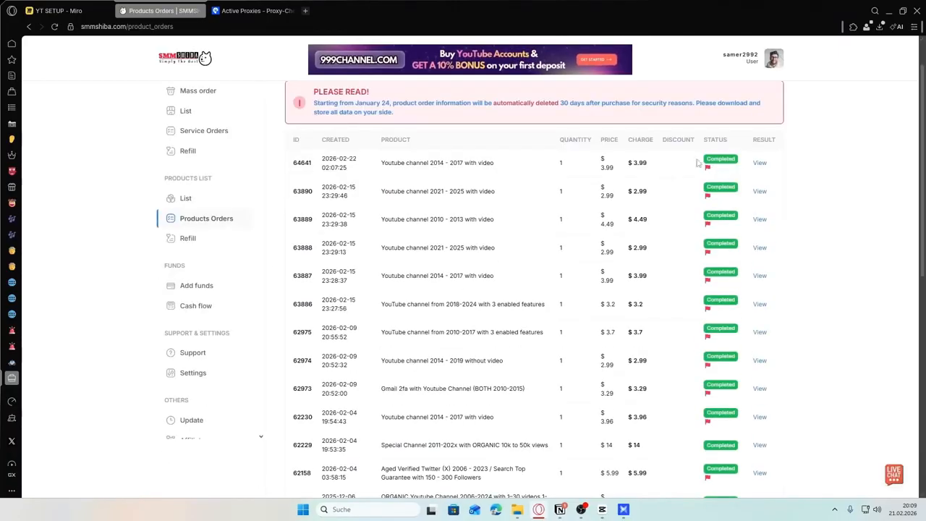
click(760, 163)
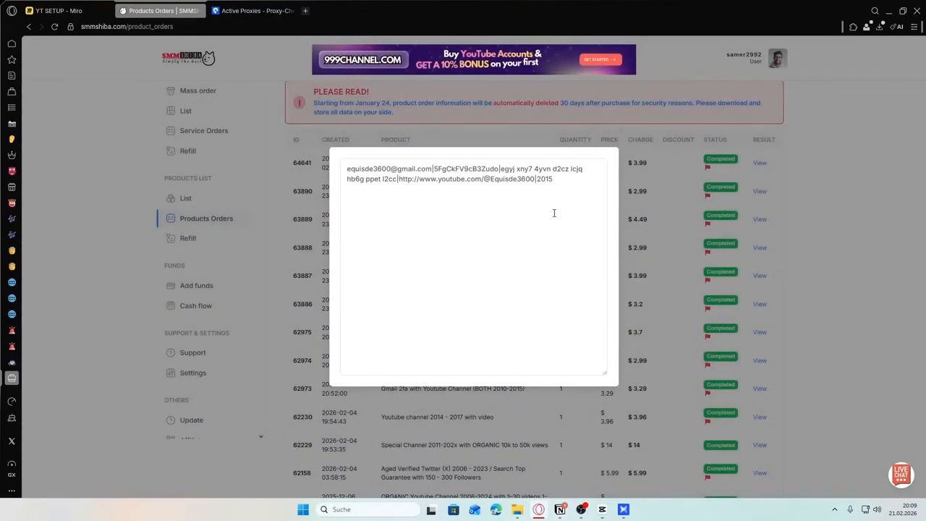
click(681, 166)
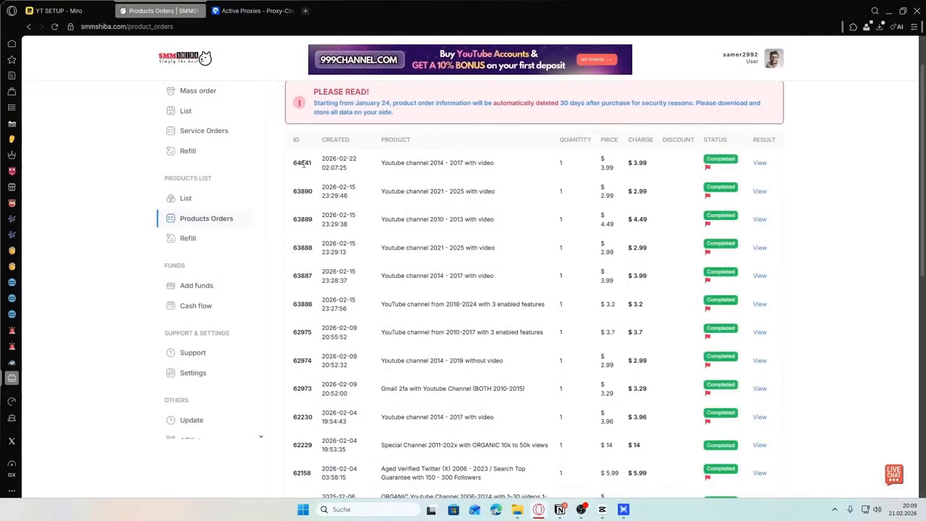
double_click(302, 162)
scroll(353, 199, down, 2)
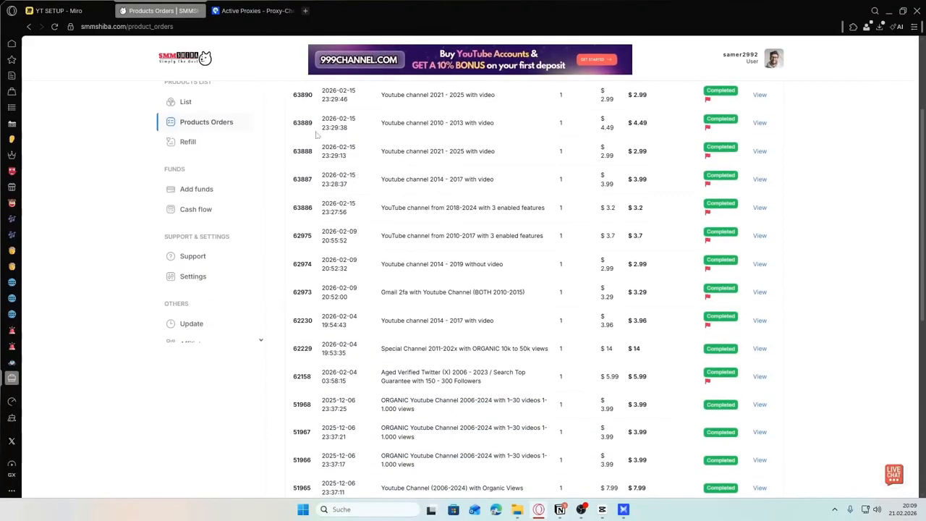
scroll(360, 192, up, 2)
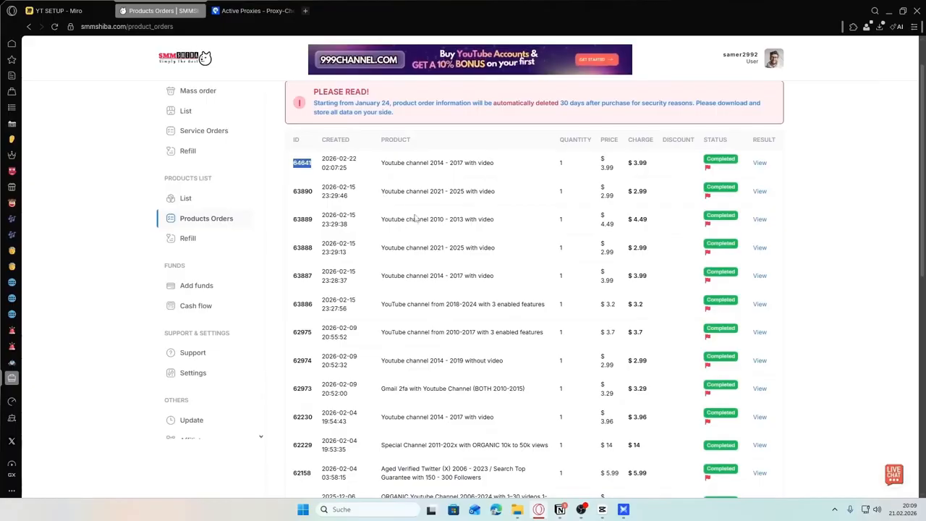
scroll(380, 194, down, 2)
scroll(506, 279, up, 1)
scroll(455, 257, up, 1)
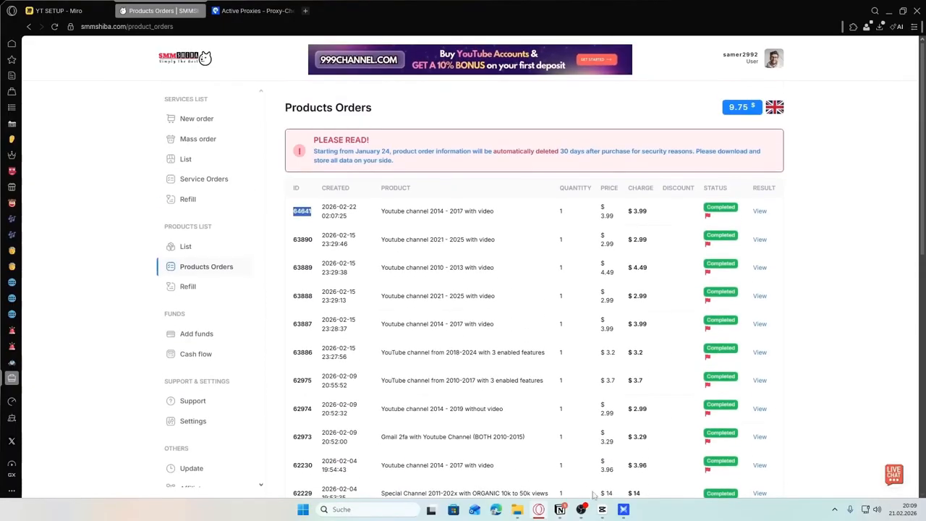